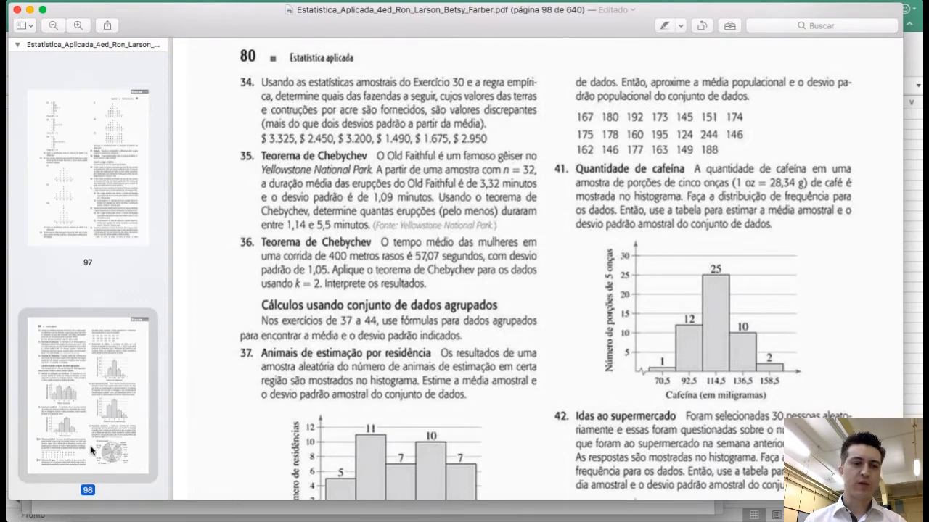
# Step: Read exercise 39, "Vitórias no futebol", and its data set on page 98 of the statistics PDF
pyautogui.scroll(-10, 338, 369)
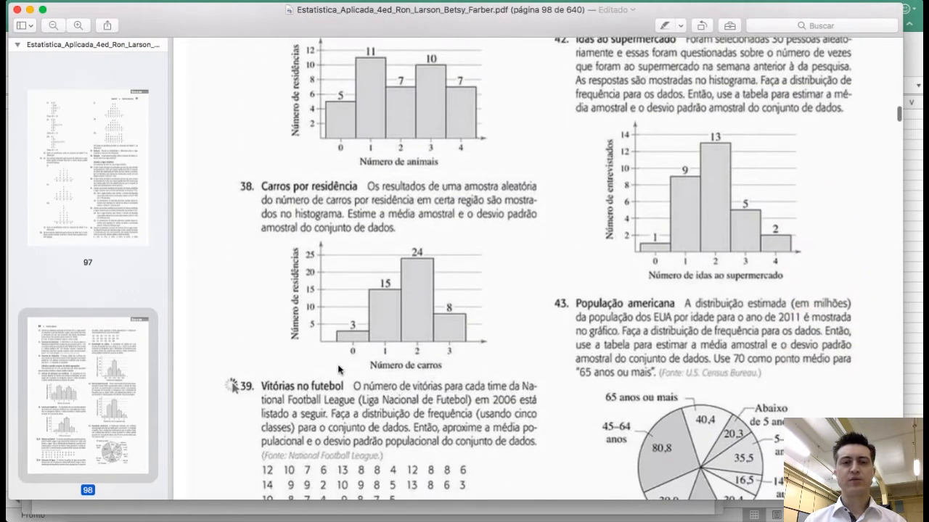
pyautogui.scroll(-4, 338, 369)
pyautogui.scroll(5, 398, 301)
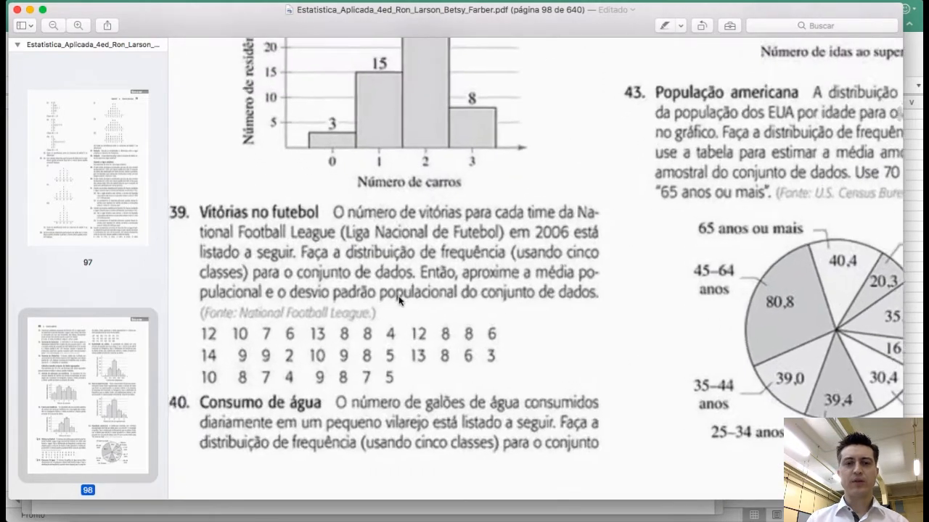
pyautogui.scroll(2, 398, 301)
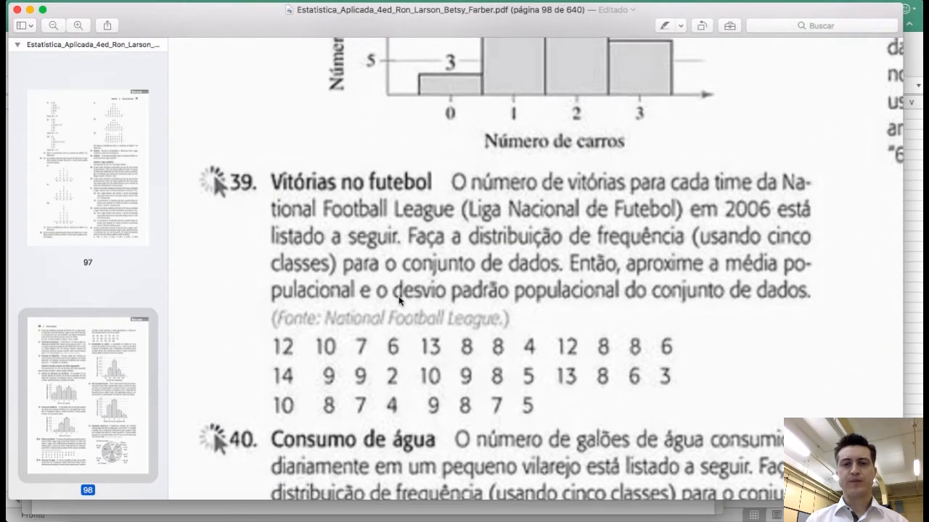
pyautogui.scroll(-2, 398, 301)
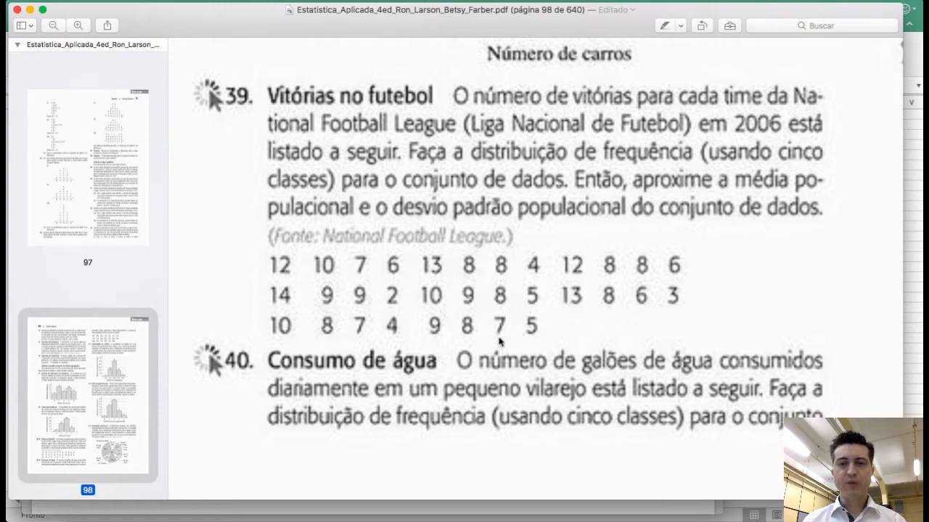
pyautogui.press('super+Tab')
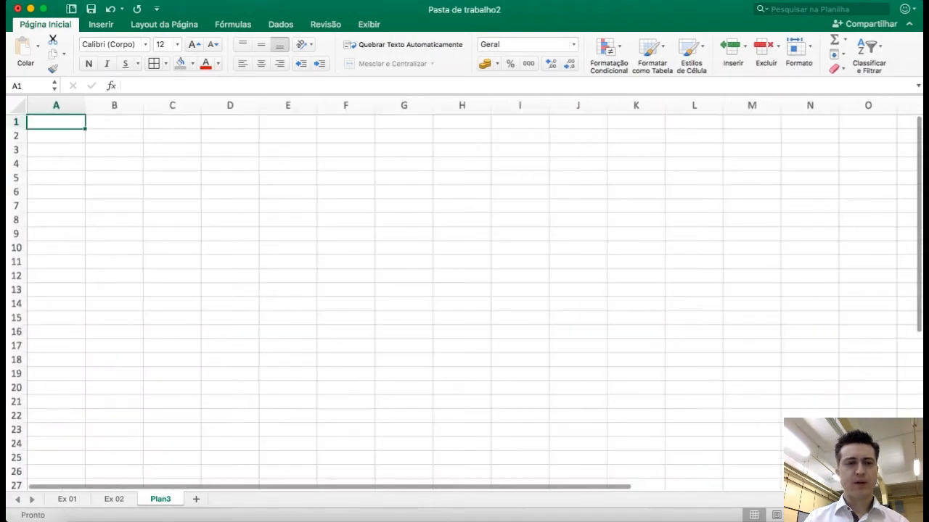
pyautogui.press('super+Tab')
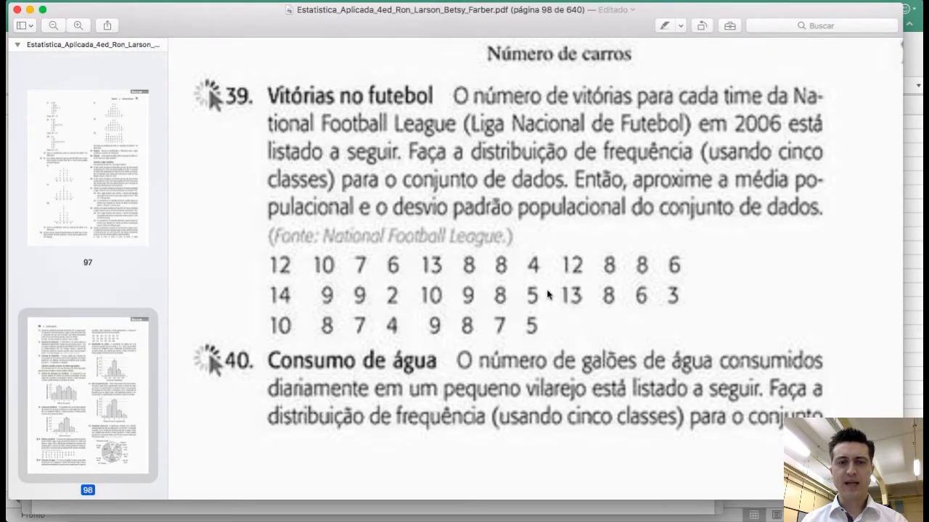
# Step: Switch to Excel and enter the 32 values of exercise 39 in A1:A32, one per row, beginning with 12, 10, 7
pyautogui.press('super+Tab')
pyautogui.write('12')
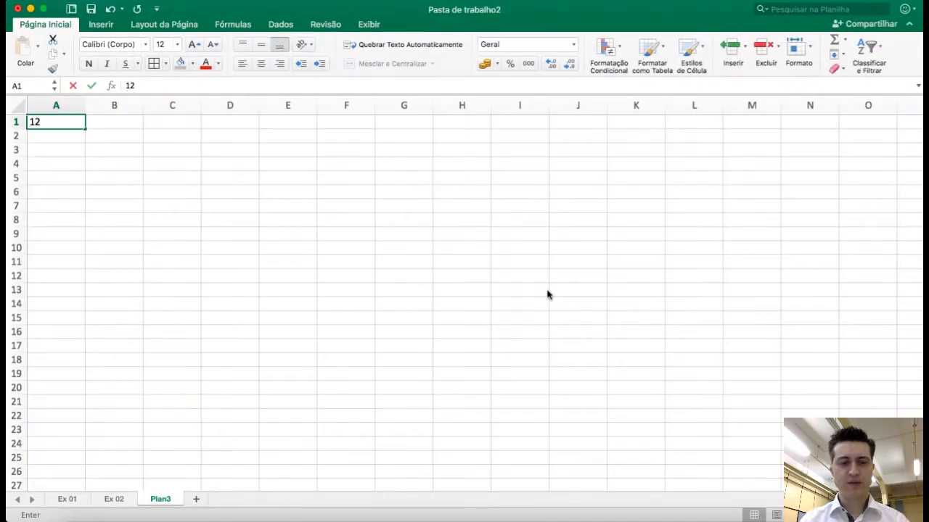
pyautogui.press('Return')
pyautogui.write('10')
pyautogui.press('Return')
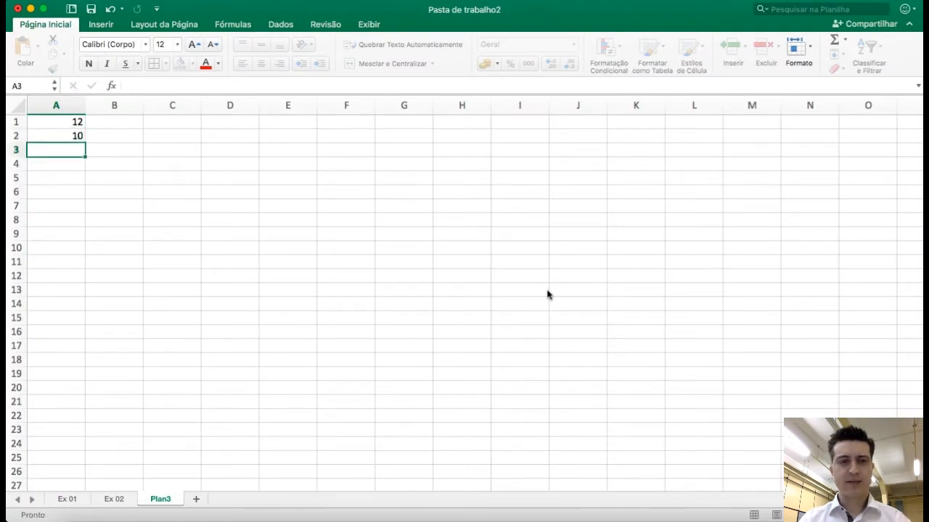
pyautogui.write('7')
pyautogui.press('Return')
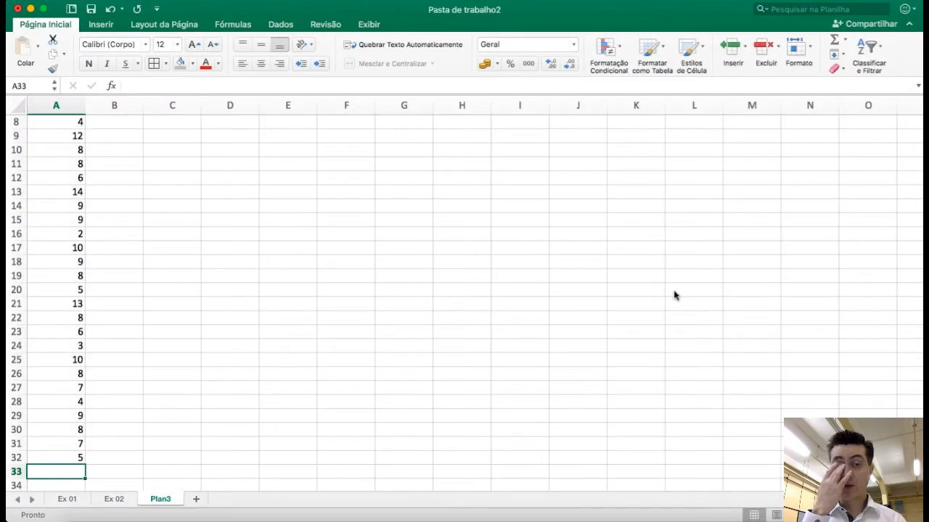
# Step: Center the data values in A1:A32 both horizontally and vertically
pyautogui.scroll(5, 317, 143)
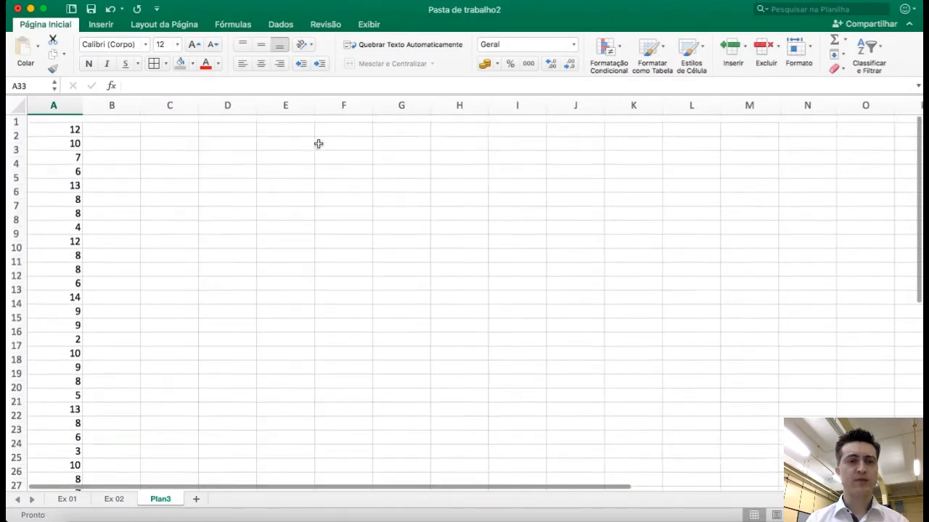
pyautogui.click(78, 120)
pyautogui.hotkey('ctrl', 'shift', 'Down')
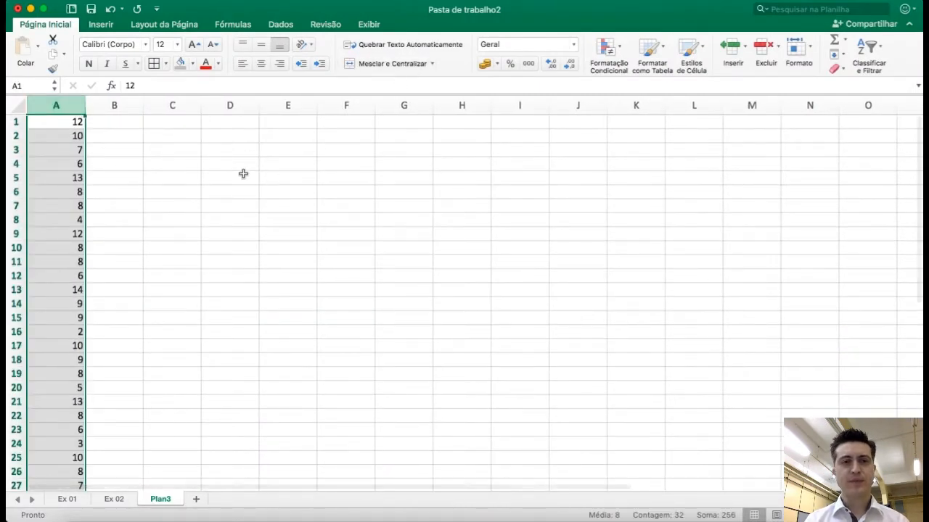
pyautogui.click(260, 63)
pyautogui.click(261, 44)
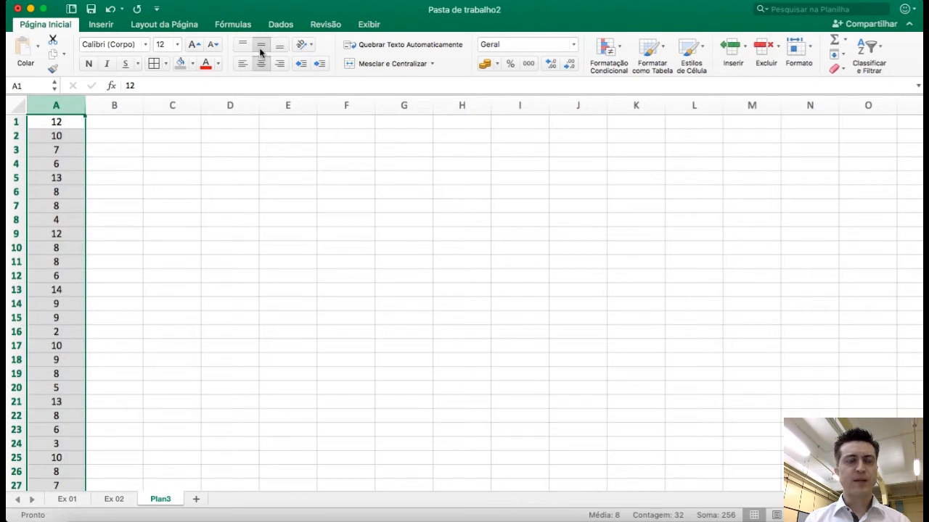
# Step: Apply a gray fill to the data cells A1:A32
pyautogui.click(183, 202)
pyautogui.click(72, 127)
pyautogui.moveTo(56, 346); pyautogui.dragTo(58, 122)
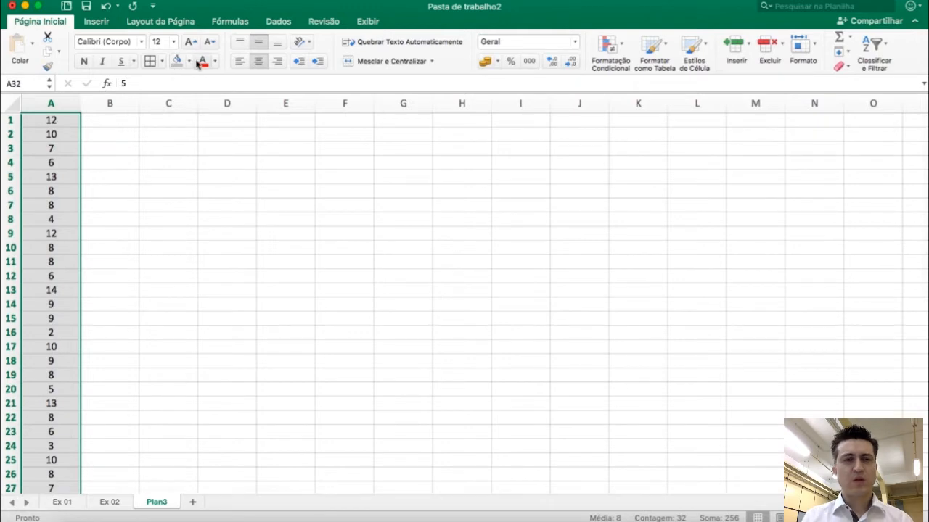
pyautogui.click(176, 62)
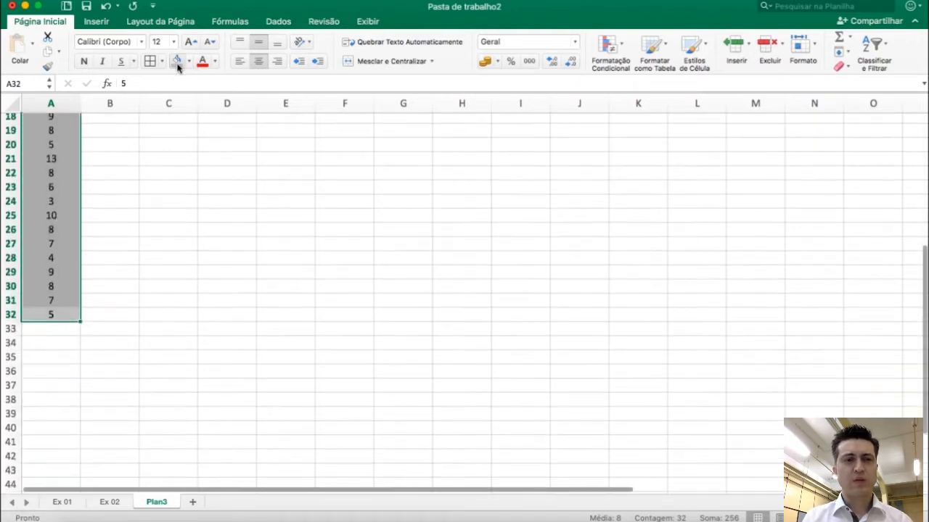
# Step: Sort the data in A1:A32 from smallest to largest
pyautogui.scroll(6, 164, 178)
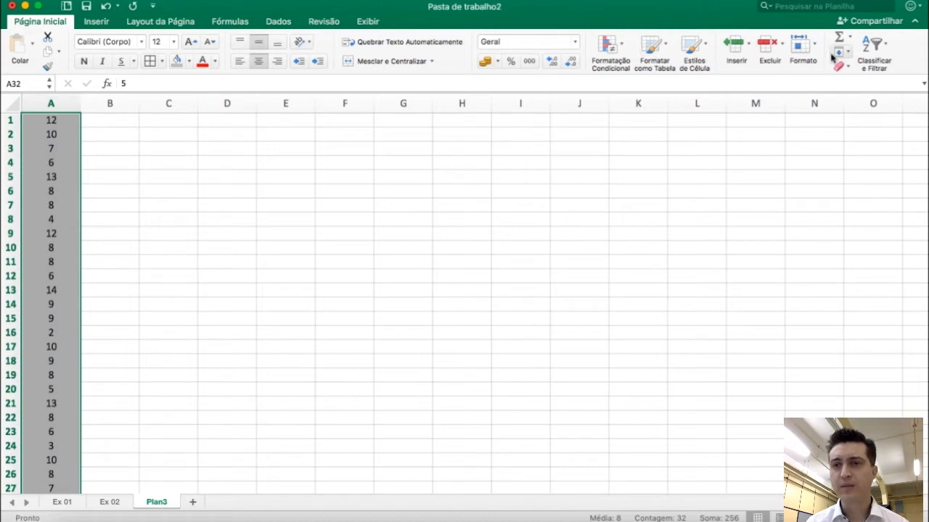
pyautogui.click(881, 50)
pyautogui.click(865, 66)
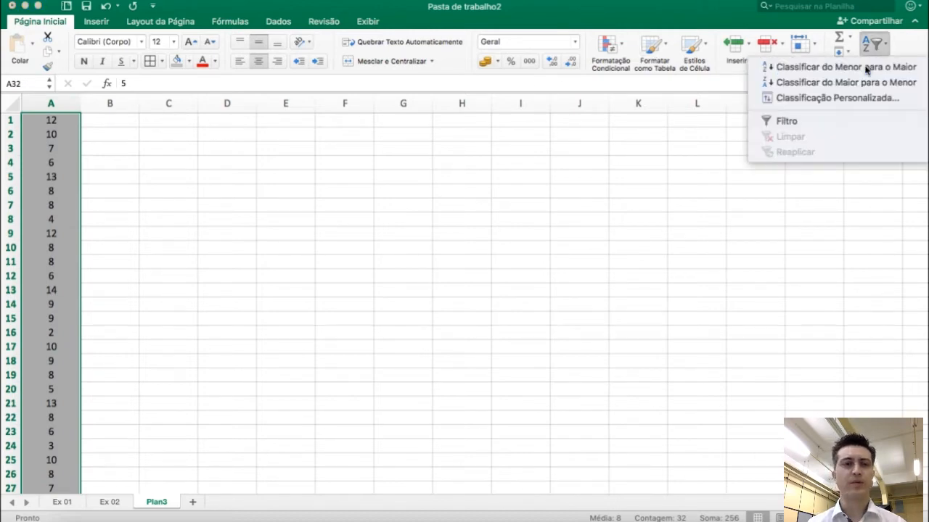
pyautogui.scroll(2, 360, 268)
pyautogui.scroll(4, 360, 268)
pyautogui.scroll(-1, 360, 268)
pyautogui.scroll(-1, 359, 268)
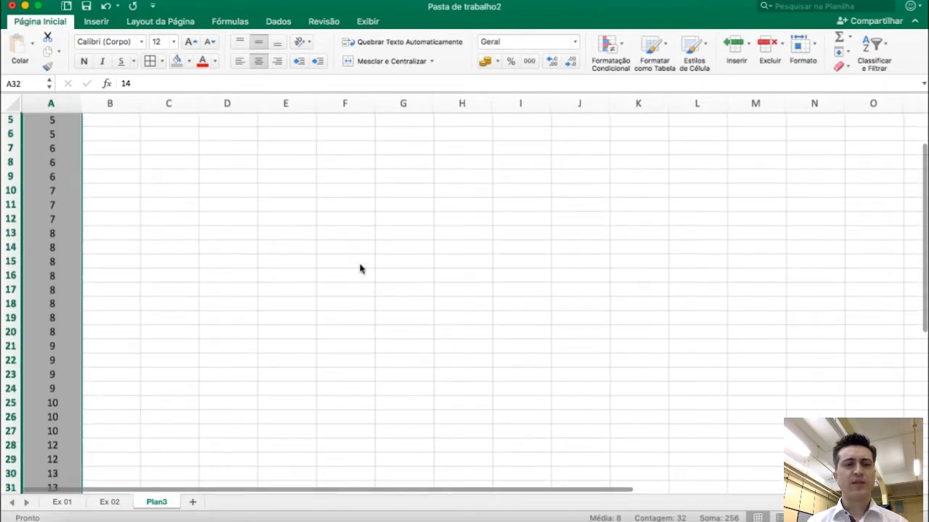
pyautogui.scroll(2, 360, 269)
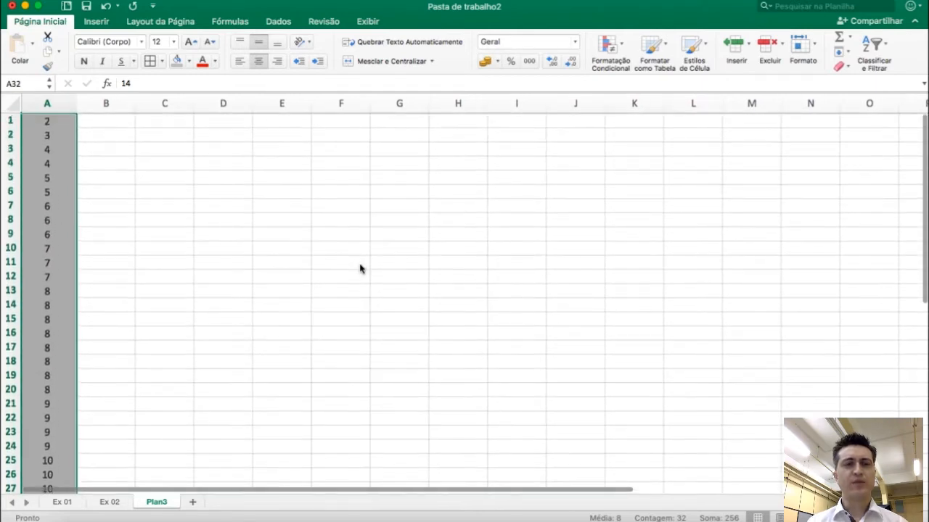
# Step: Enter the labels "Tam (n)", "Mínimo" and "Máximo" in cells C2 to C4
pyautogui.click(169, 123)
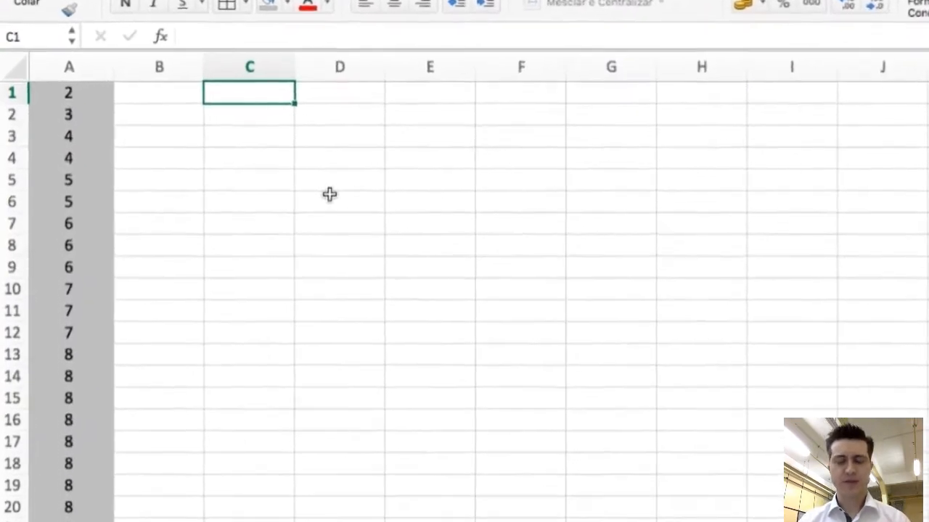
pyautogui.press('Down')
pyautogui.write('Tam')
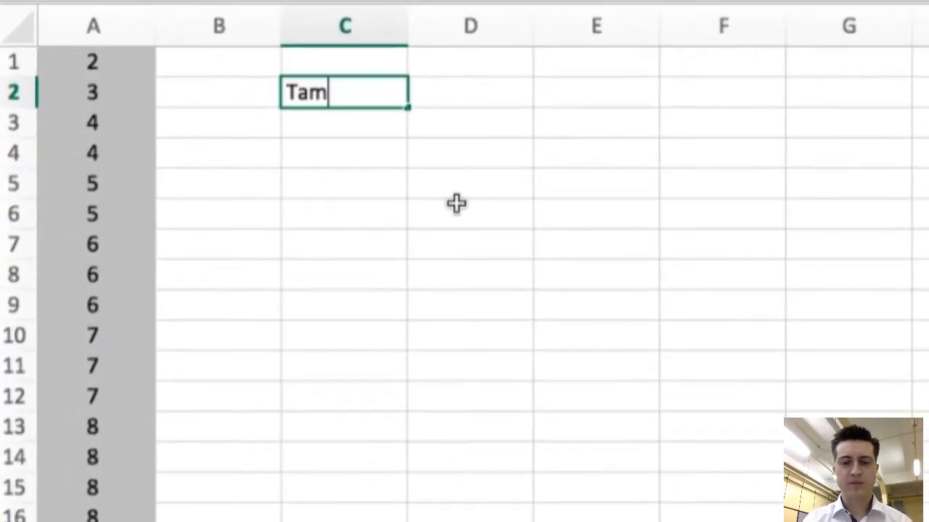
pyautogui.write(' (m')
pyautogui.press('BackSpace')
pyautogui.write('n)')
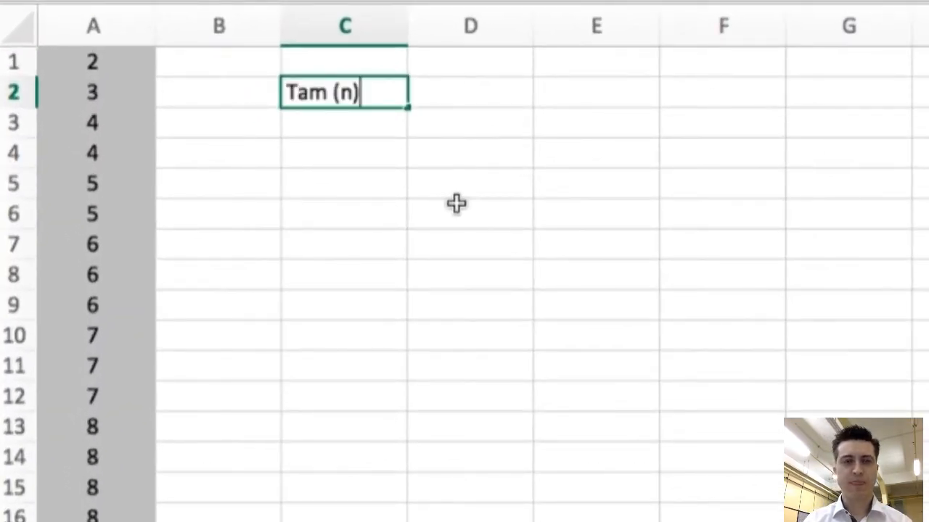
pyautogui.press('Return')
pyautogui.write('Mínimo')
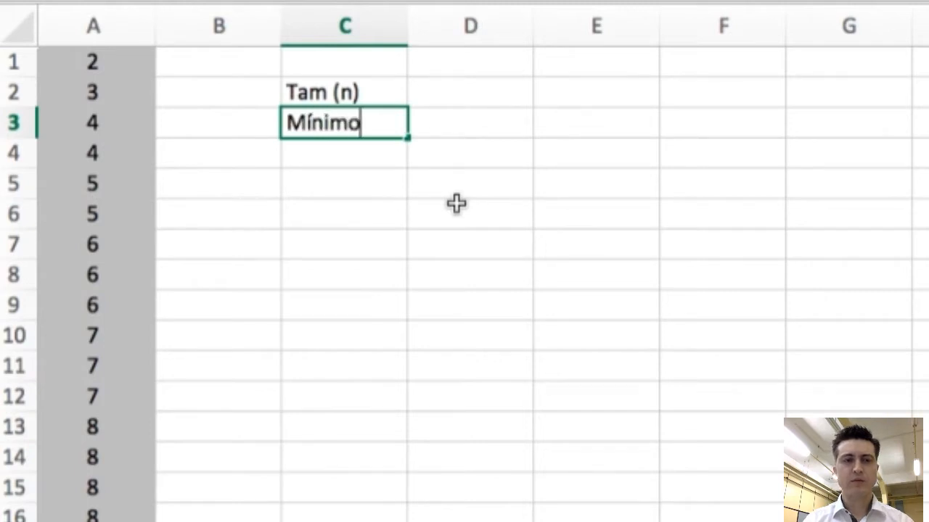
pyautogui.press('Return')
pyautogui.write('Máximo')
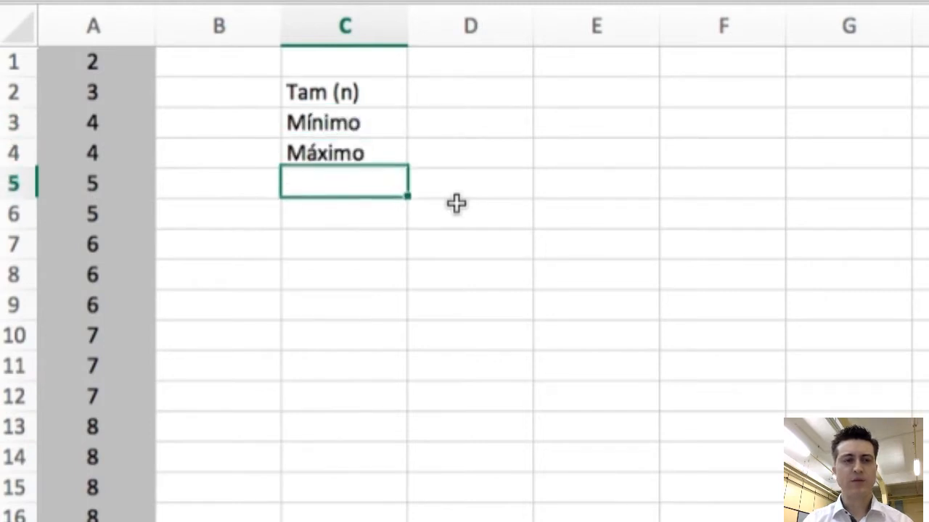
pyautogui.press('Return')
# Step: Add the labels "Amplitude" and "Largura de classe" in C5 and C6, and fit column C's width to its text
pyautogui.write('Amplitude')
pyautogui.press('Return')
pyautogui.write('Largura de ')
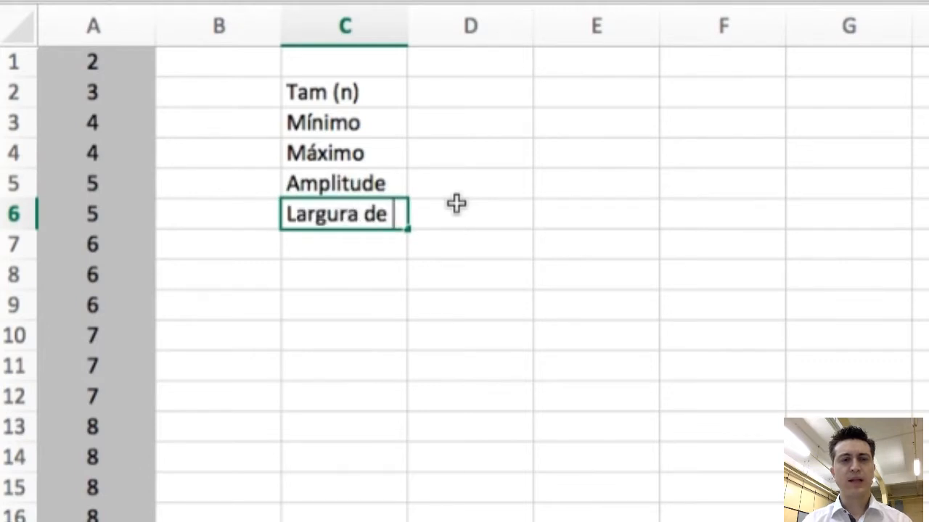
pyautogui.write('classe')
pyautogui.press('Return')
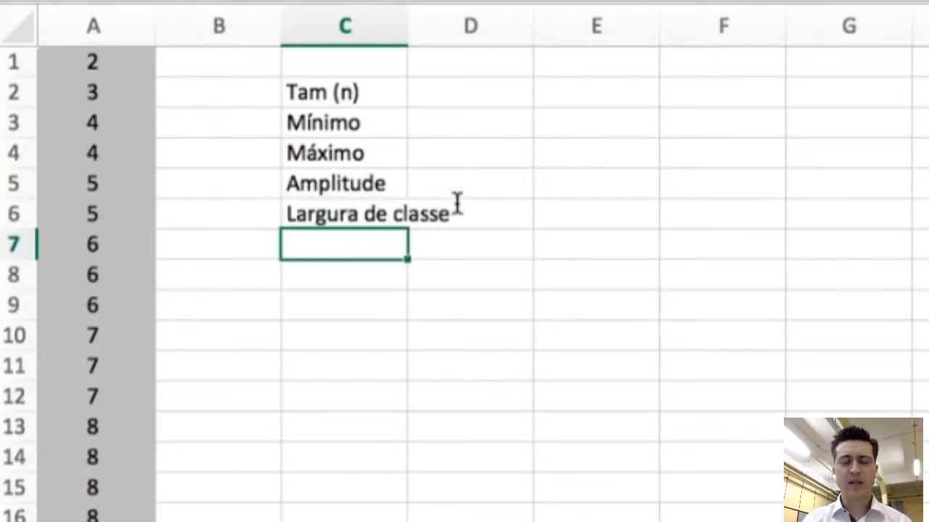
pyautogui.doubleClick(409, 26)
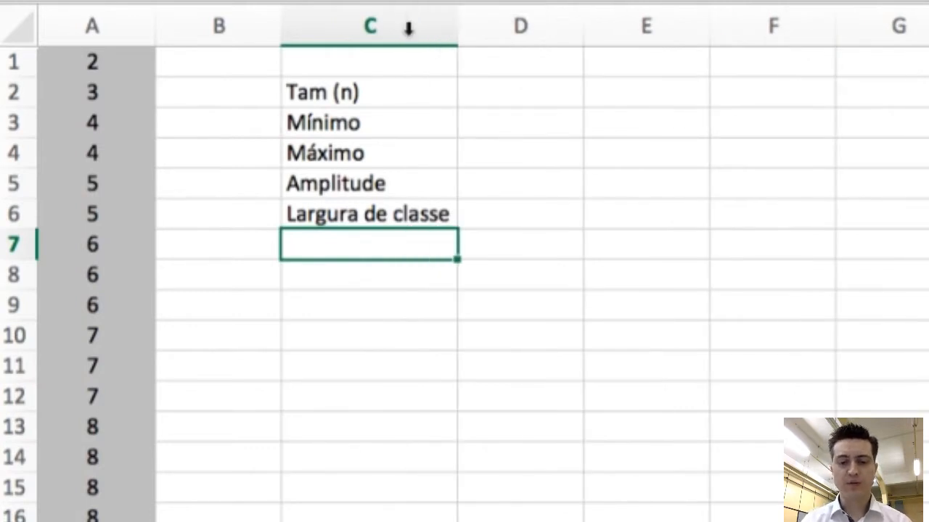
# Step: Enter the label "Arred - larg. Classe" in cell C7 for the rounded class width
pyautogui.write('ar')
pyautogui.press('BackSpace')
pyautogui.press('BackSpace')
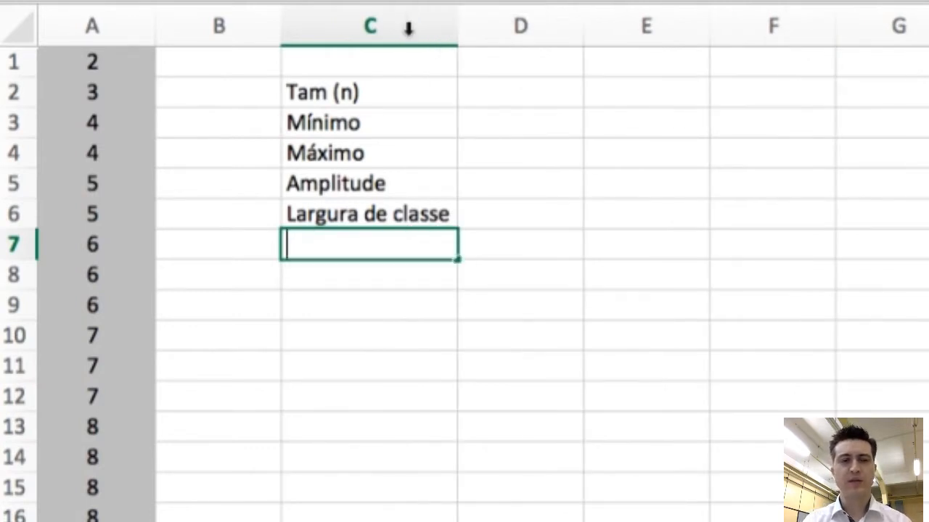
pyautogui.write('Arre')
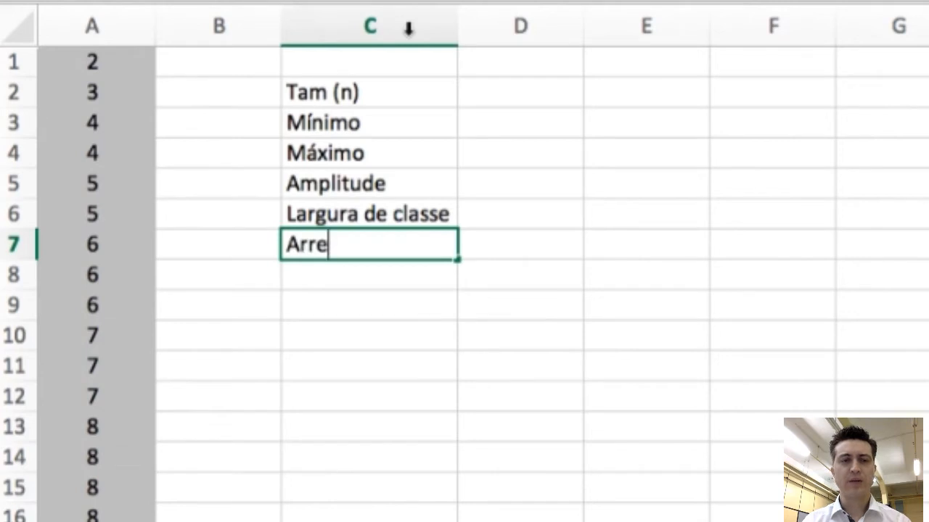
pyautogui.write('d - larg. clas')
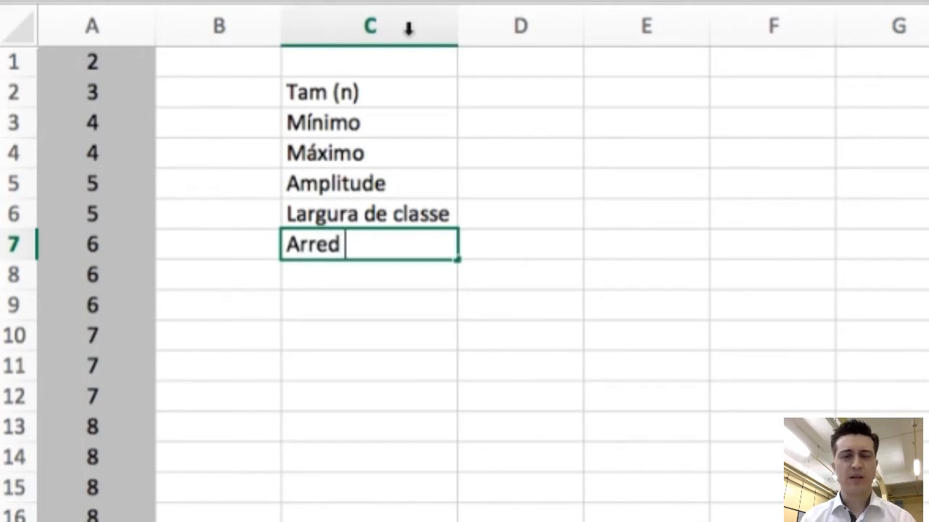
pyautogui.write('se')
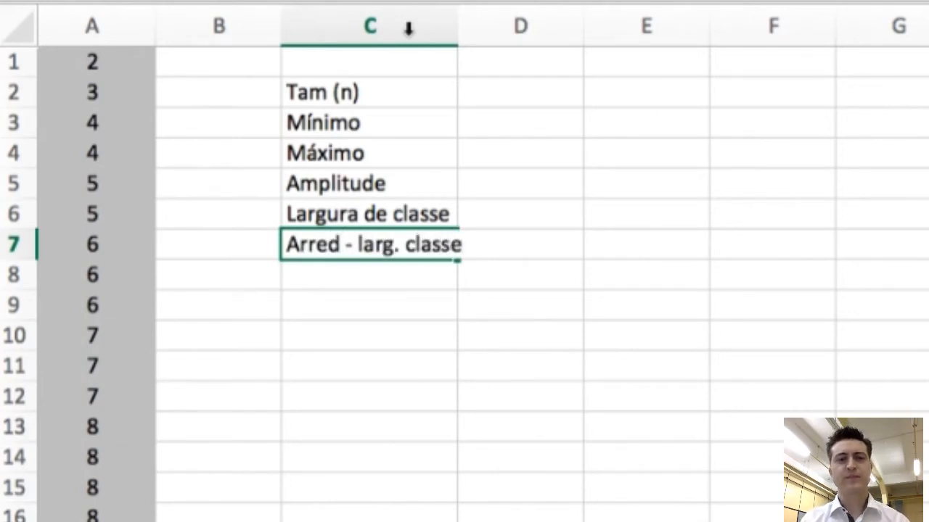
pyautogui.press('Return')
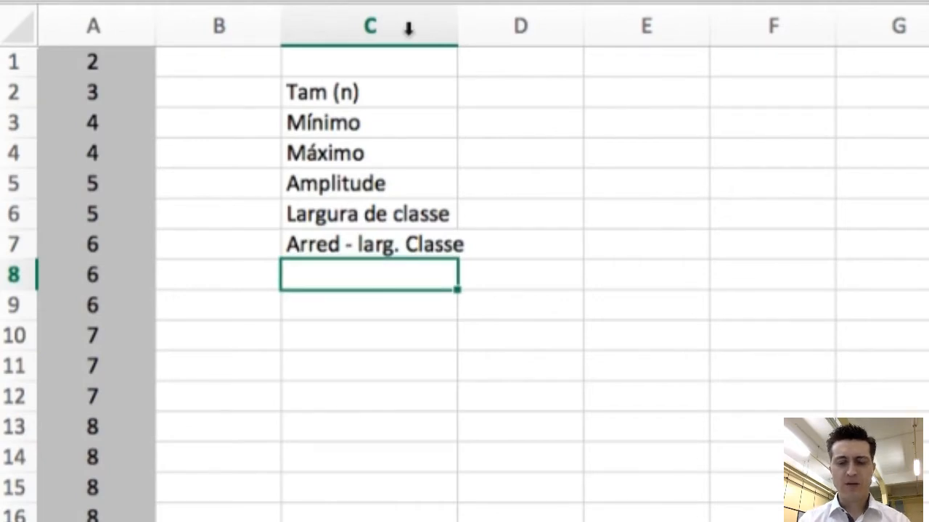
# Step: Enter the labels "Média", "Mediana" and "Moda" in cells C8 to C10
pyautogui.write('m')
pyautogui.press('BackSpace')
pyautogui.write('Méd')
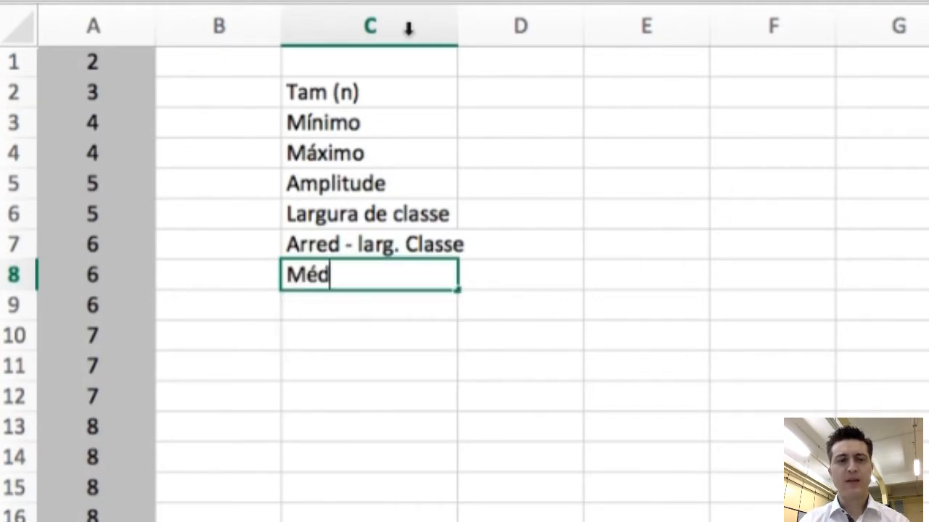
pyautogui.write('ia')
pyautogui.press('Return')
pyautogui.write('Mediana')
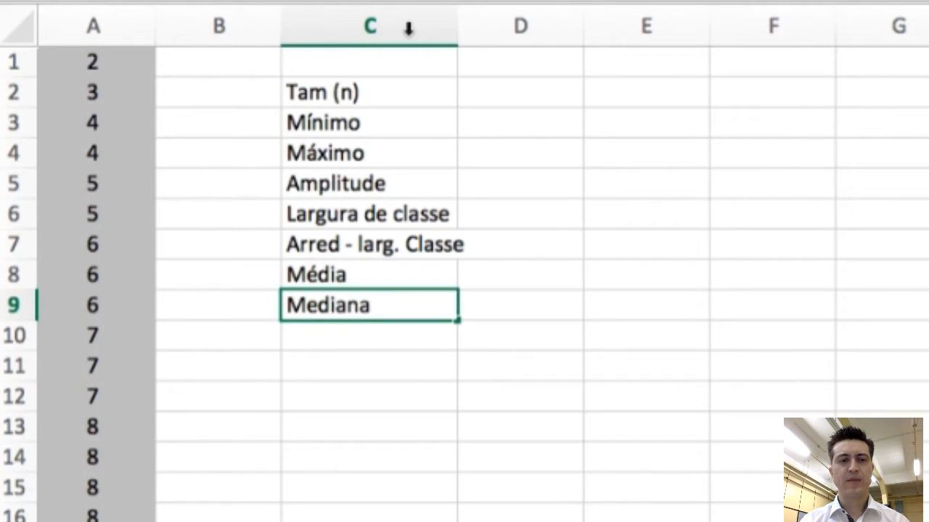
pyautogui.press('Return')
pyautogui.write('Moda')
pyautogui.press('Return')
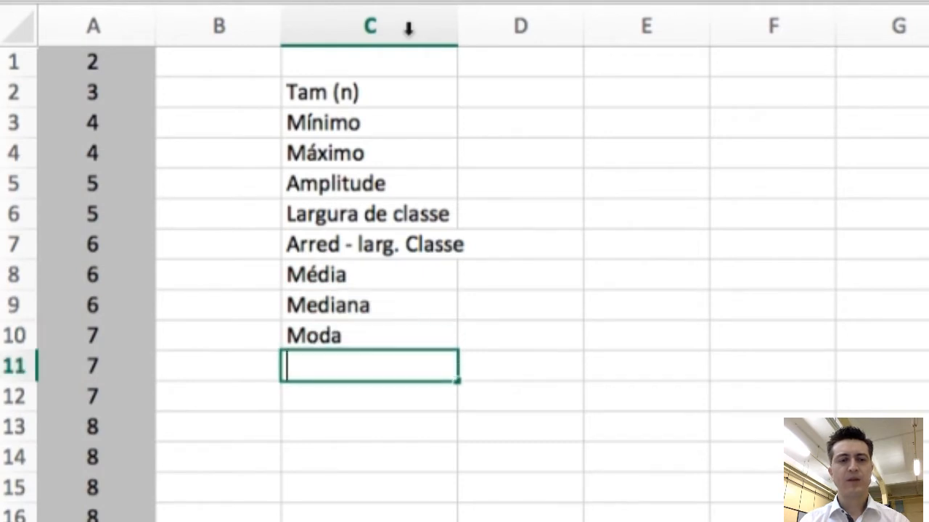
# Step: Enter the label "Desvio Padrão" in cell C11
pyautogui.write('Desvio Pa')
pyautogui.press('BackSpace')
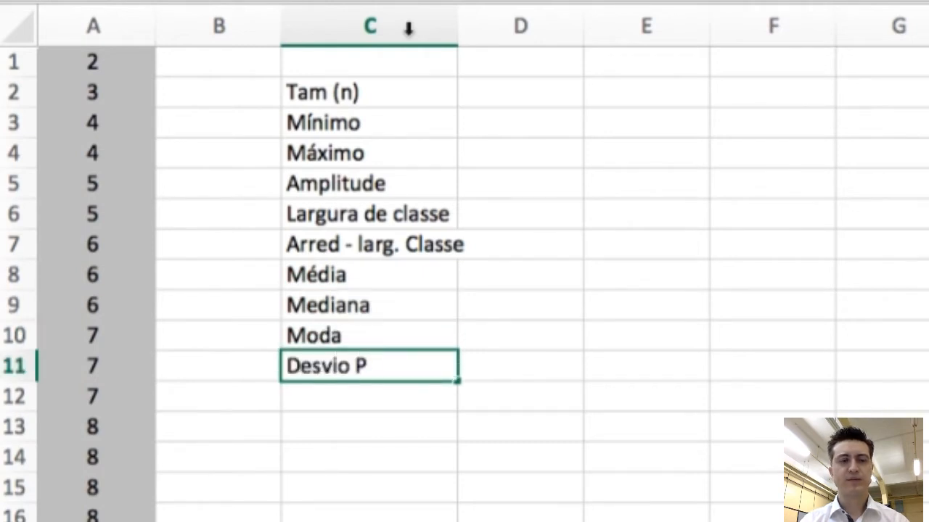
pyautogui.write('adrão')
pyautogui.press('Return')
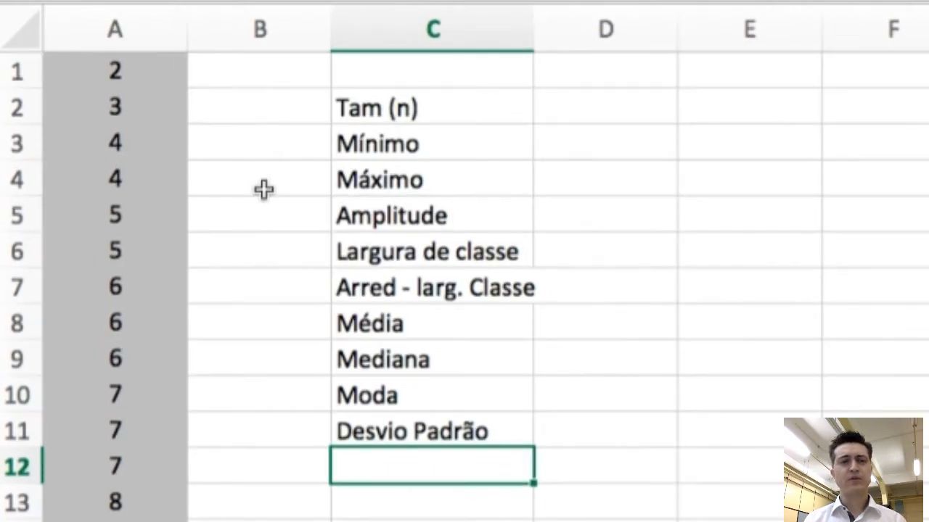
# Step: Put borders around all cells in C2:D11 and centre their contents
pyautogui.moveTo(450, 120); pyautogui.dragTo(584, 424)
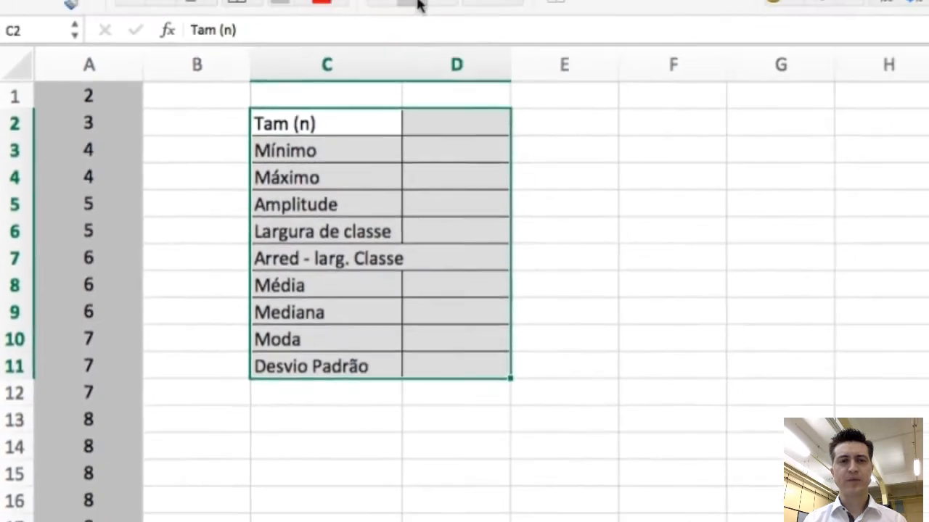
pyautogui.click(341, 25)
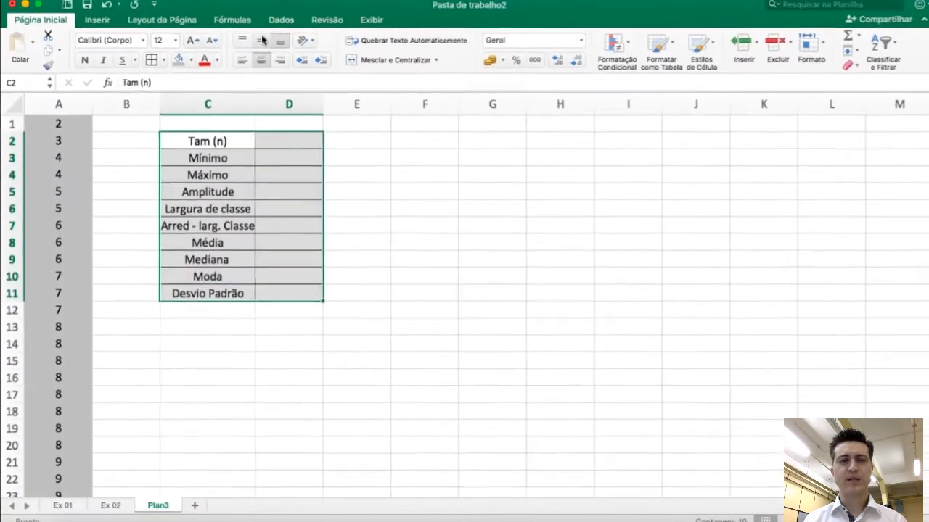
pyautogui.click(471, 220)
# Step: Widen column C slightly and narrow column B, and make the value cells D2:D11 bold
pyautogui.moveTo(332, 95); pyautogui.dragTo(331, 88)
pyautogui.moveTo(250, 109); pyautogui.dragTo(256, 107)
pyautogui.moveTo(157, 106); pyautogui.dragTo(124, 106)
pyautogui.moveTo(255, 137); pyautogui.dragTo(255, 298)
pyautogui.click(83, 60)
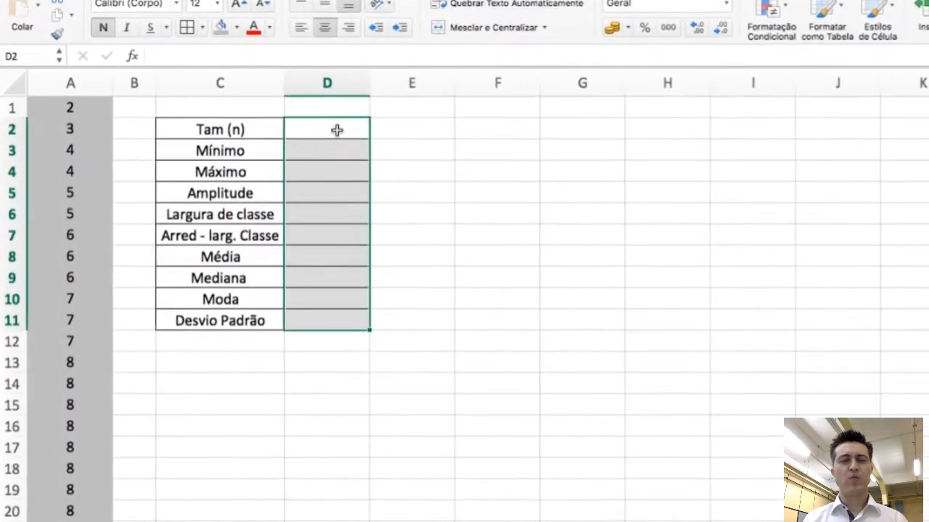
# Step: Calculate the sample size in D2 with =CONT.NÚM(A1:A32)
pyautogui.click(337, 130)
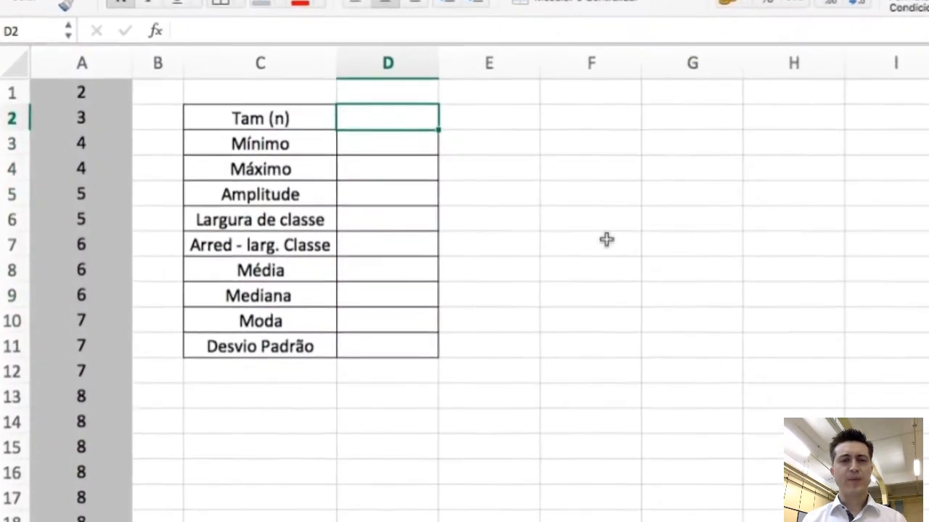
pyautogui.write('=')
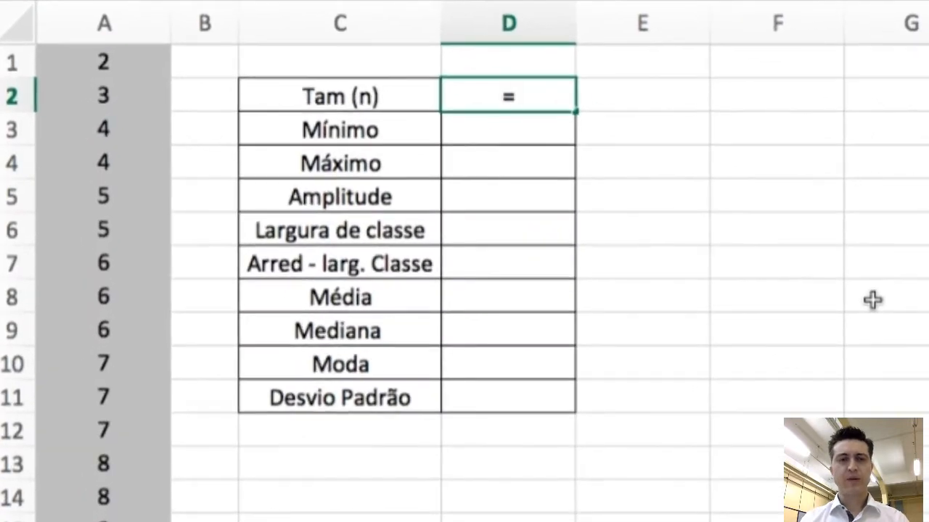
pyautogui.press('BackSpace')
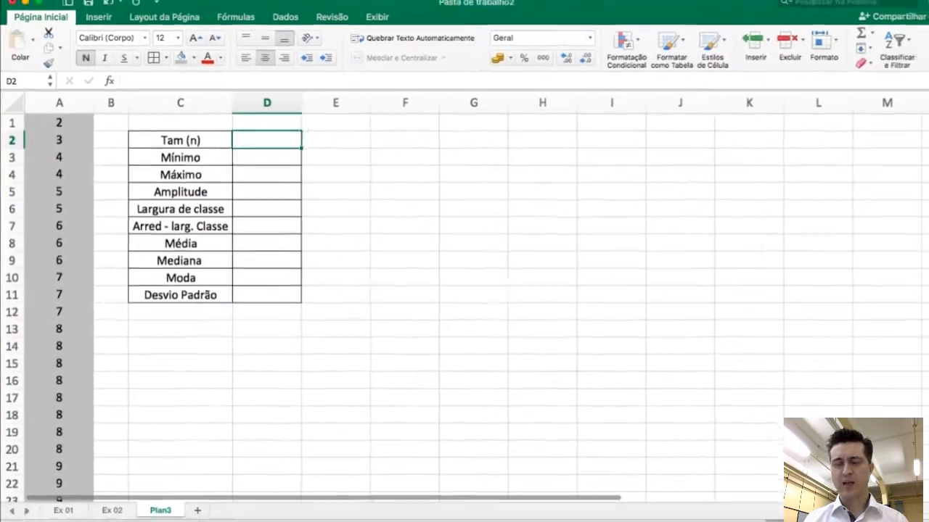
pyautogui.scroll(7, 464, 290)
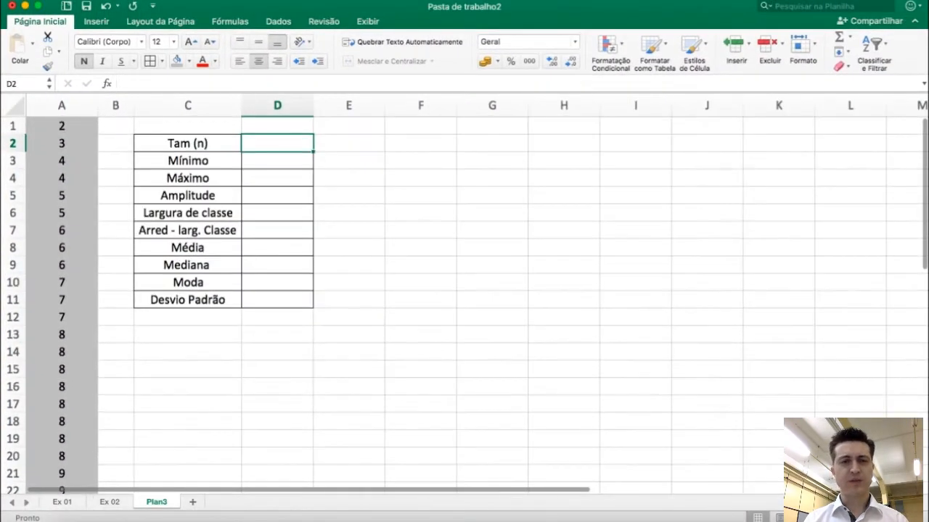
pyautogui.scroll(1, 465, 290)
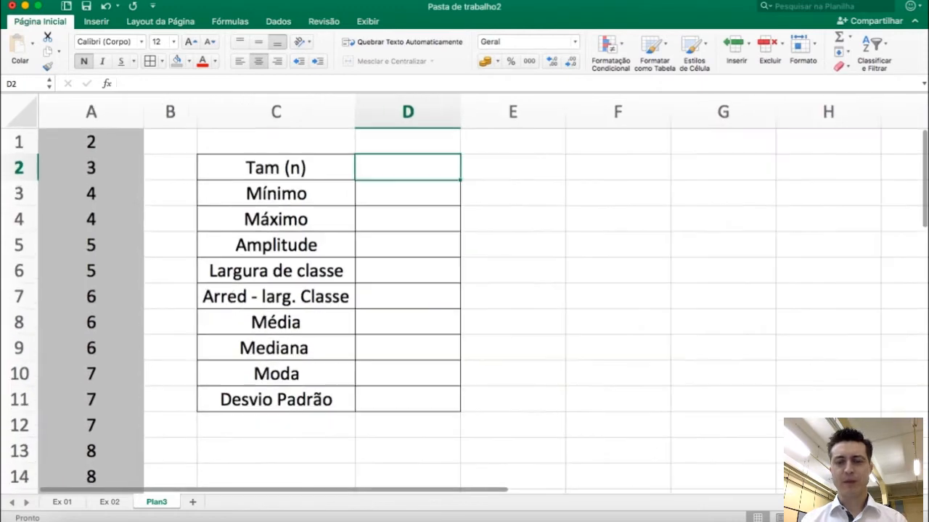
pyautogui.write('=cont.n')
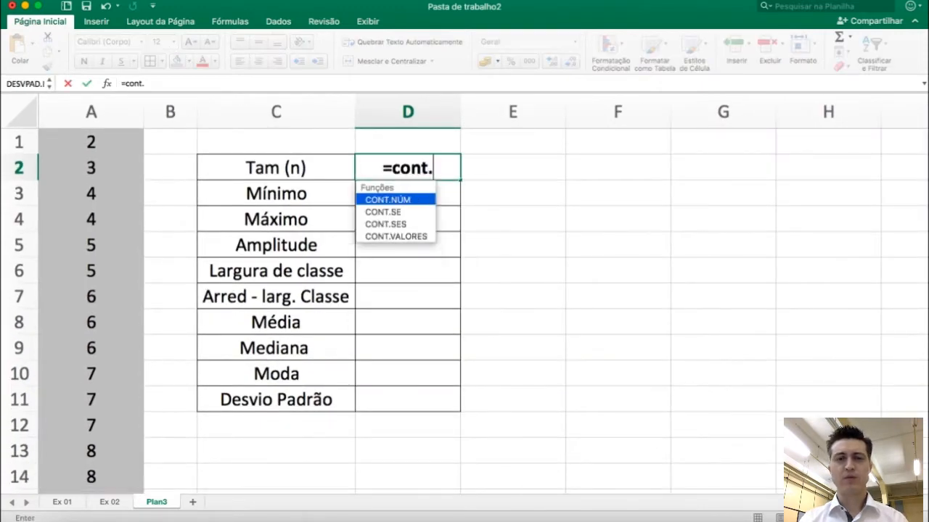
pyautogui.doubleClick(410, 200)
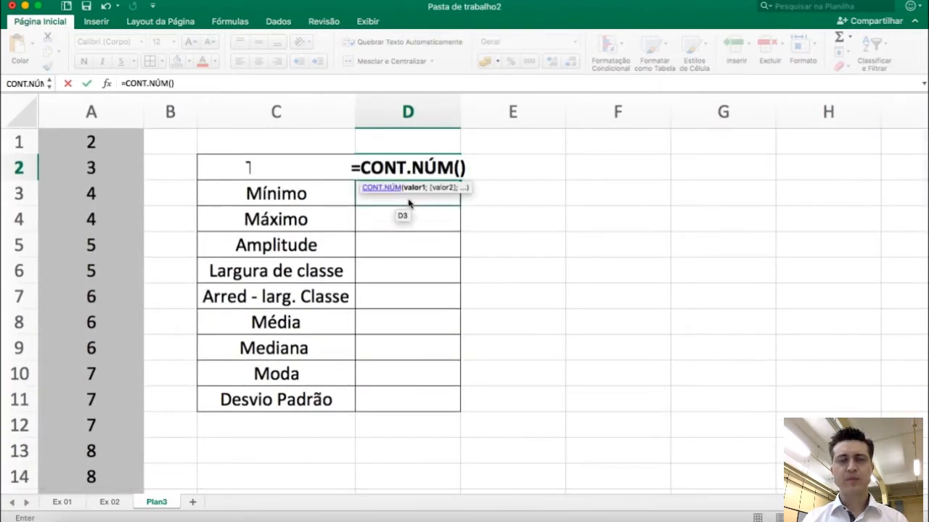
pyautogui.moveTo(104, 145); pyautogui.dragTo(77, 348)
pyautogui.press('Return')
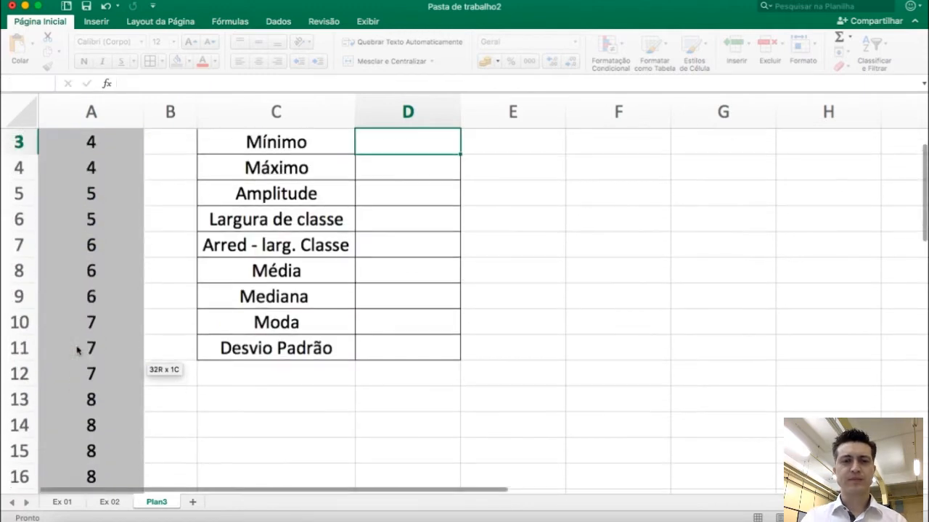
pyautogui.scroll(2, 356, 273)
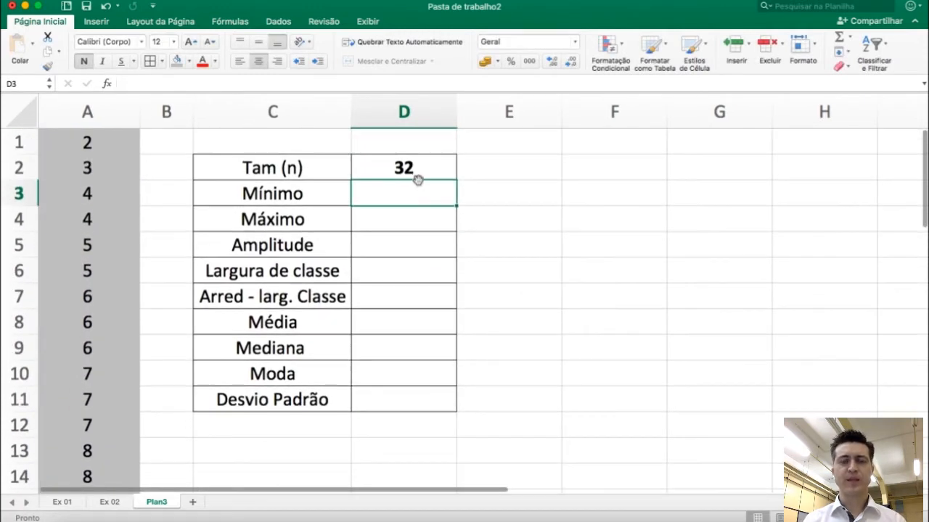
# Step: Copy the range reference A1:A32 out of the formula in D2, leaving the formula as it is
pyautogui.click(416, 167)
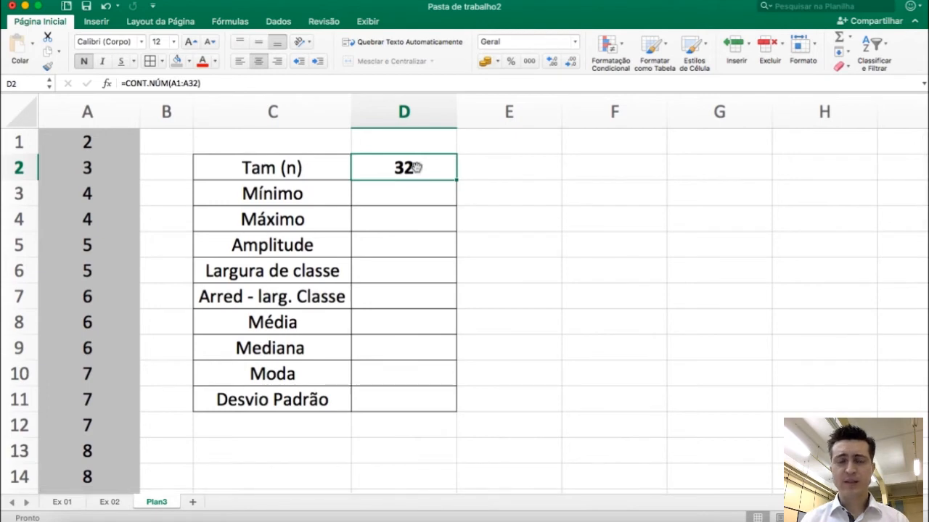
pyautogui.doubleClick(417, 167)
pyautogui.hotkey('shift', 'Right')
pyautogui.hotkey('shift', 'Right')
pyautogui.hotkey('shift', 'Right')
pyautogui.hotkey('shift', 'Right')
pyautogui.hotkey('shift', 'Right')
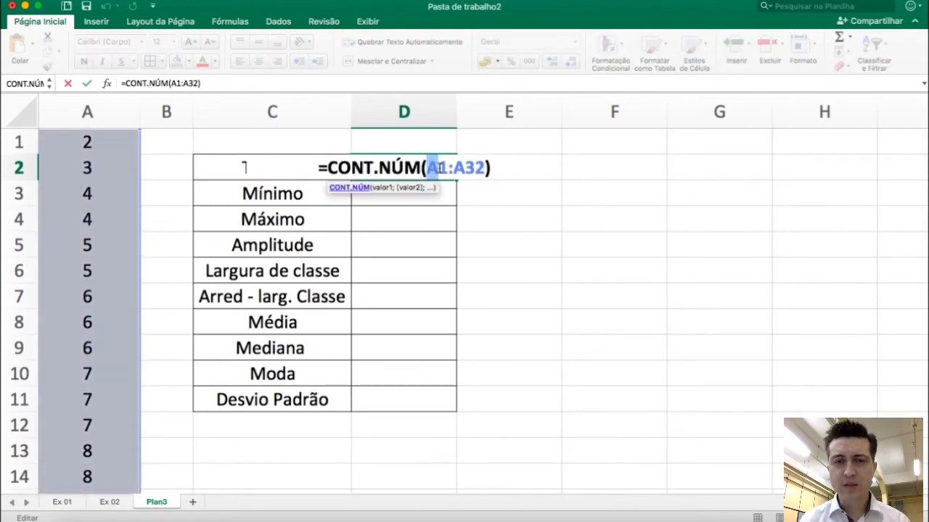
pyautogui.hotkey('shift', 'Right')
pyautogui.hotkey('shift', 'Right')
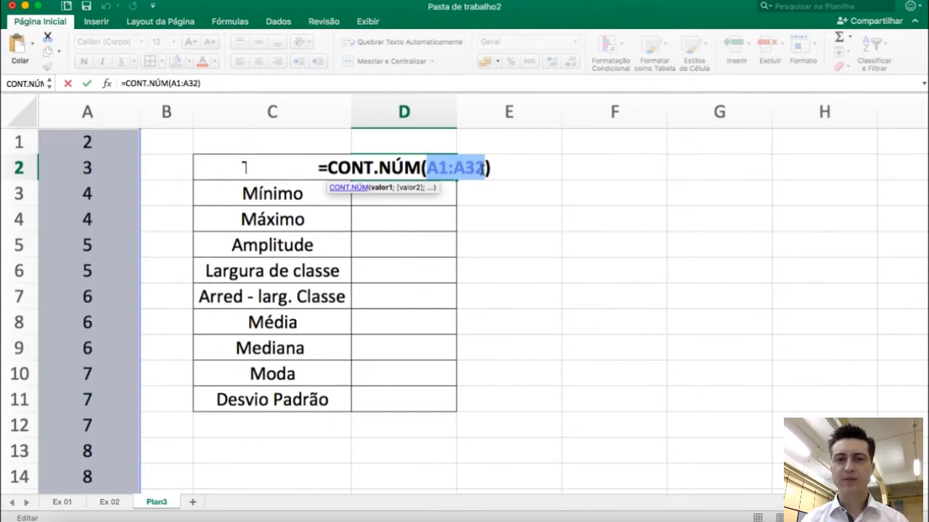
pyautogui.click(628, 208)
pyautogui.press('Escape')
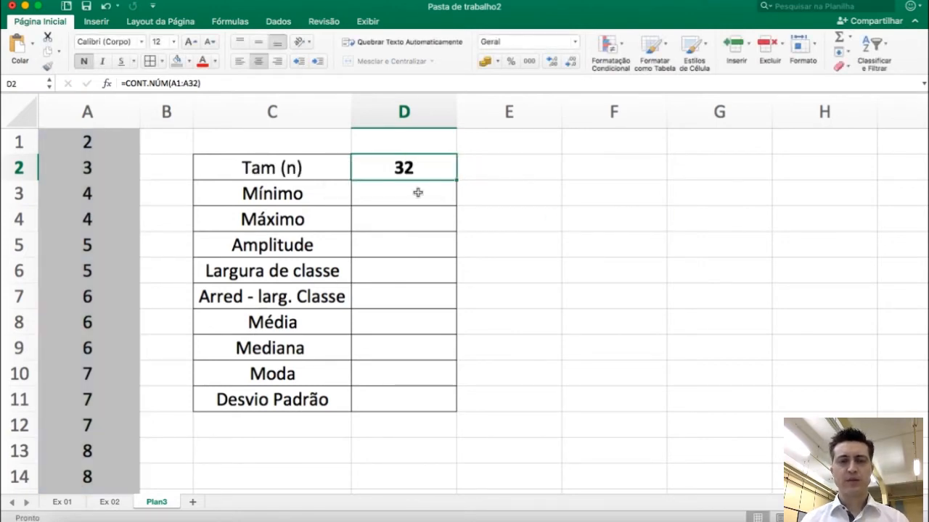
# Step: Calculate the minimum of the data in D3 with =MÍNIMO(A1:A32)
pyautogui.click(416, 193)
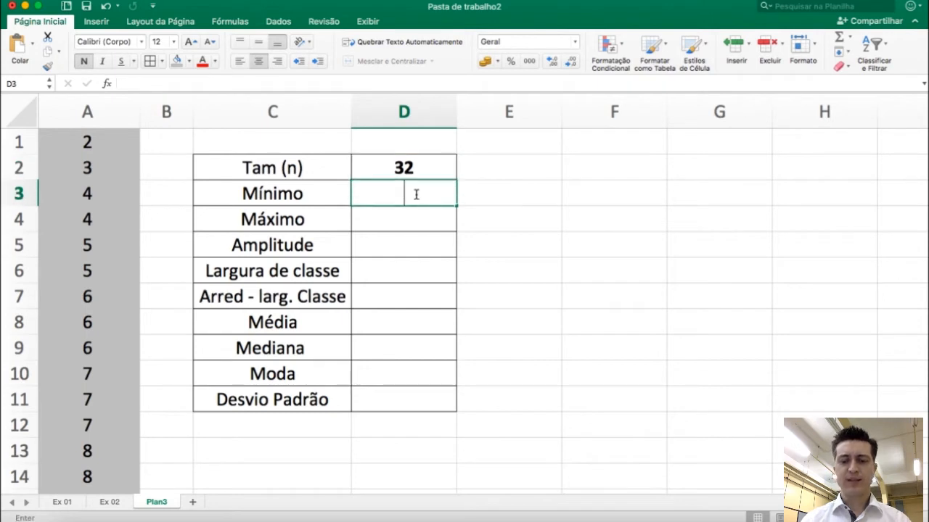
pyautogui.write('=m')
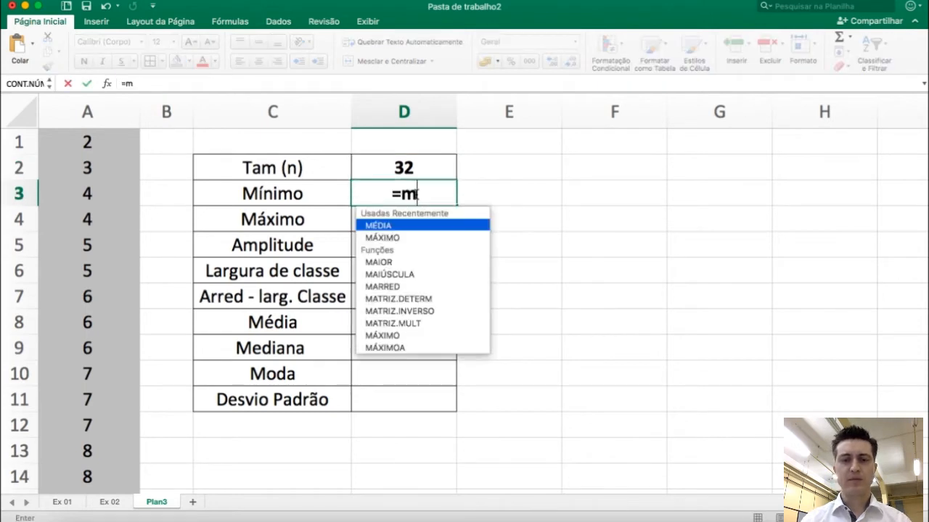
pyautogui.write('/in')
pyautogui.press('BackSpace')
pyautogui.press('BackSpace')
pyautogui.press('BackSpace')
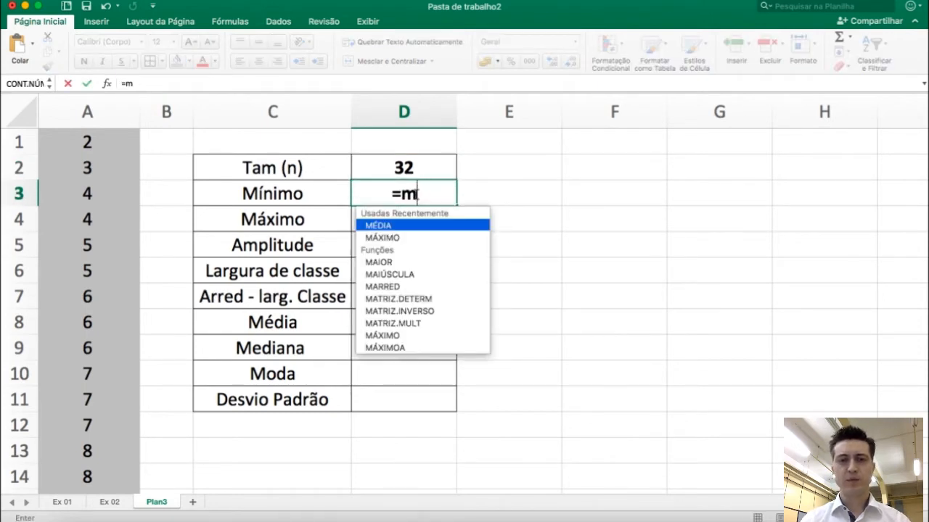
pyautogui.write('íni')
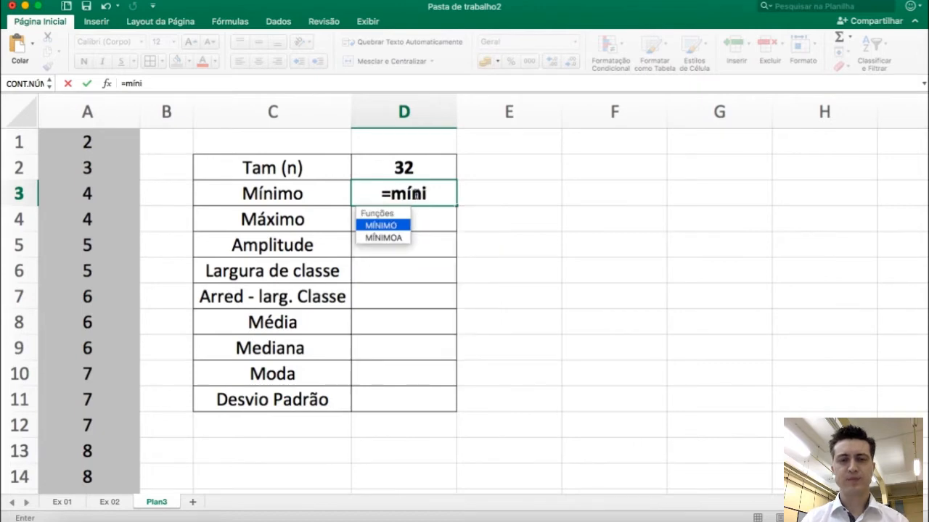
pyautogui.doubleClick(383, 227)
pyautogui.press('BackSpace')
pyautogui.press('BackSpace')
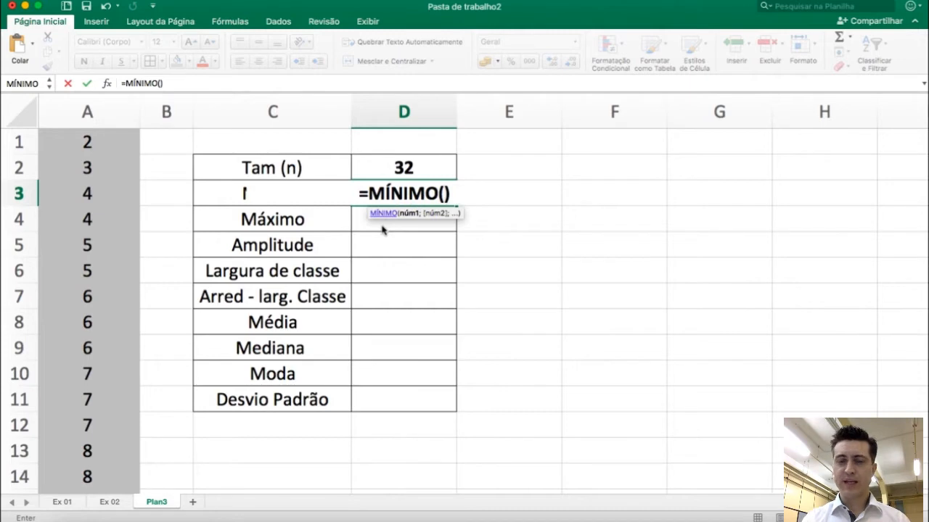
pyautogui.write('A1:A32')
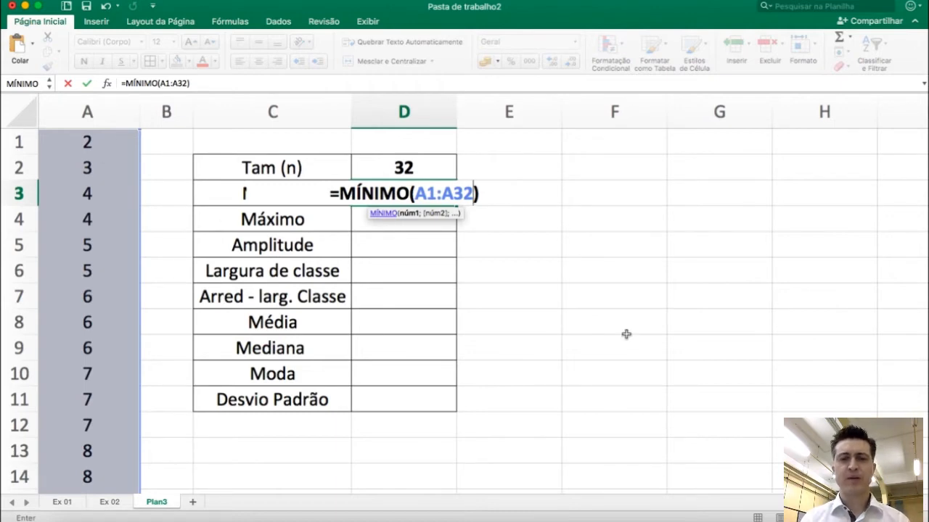
pyautogui.press('Return')
# Step: Calculate the maximum of the data in D4 with =MÁXIMO(A1:A32)
pyautogui.write('=máximo(')
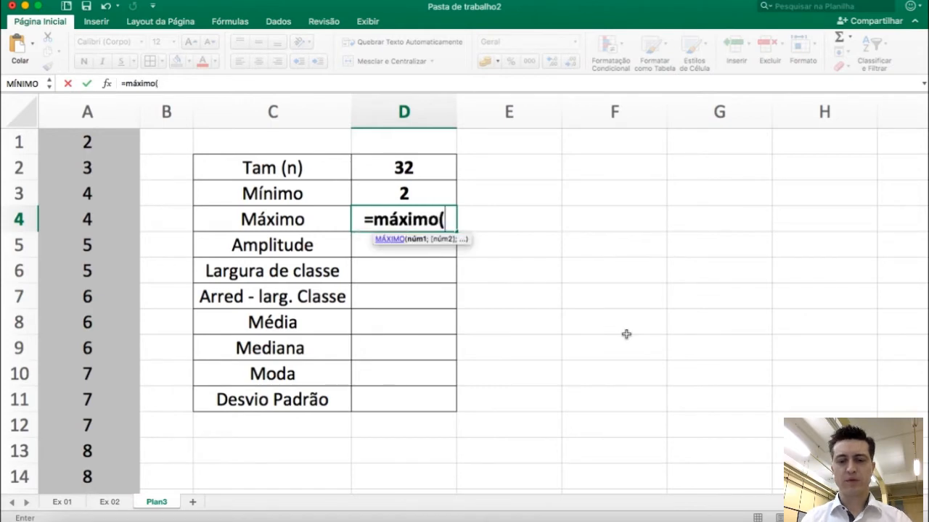
pyautogui.write('A1:A32)')
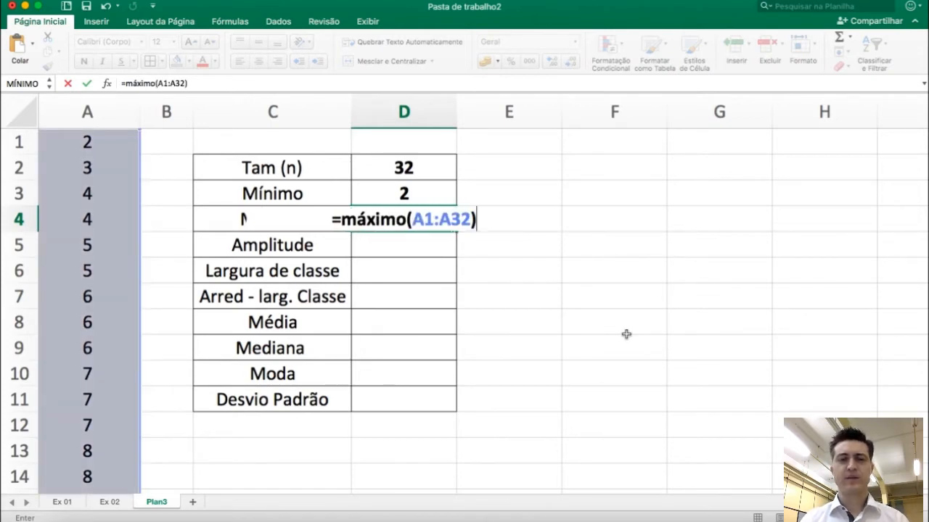
pyautogui.press('Return')
# Step: Calculate the range in D5 by subtracting the minimum in D3 from the maximum in D4
pyautogui.write('=')
pyautogui.click(423, 220)
pyautogui.write('-')
pyautogui.click(412, 196)
pyautogui.press('Return')
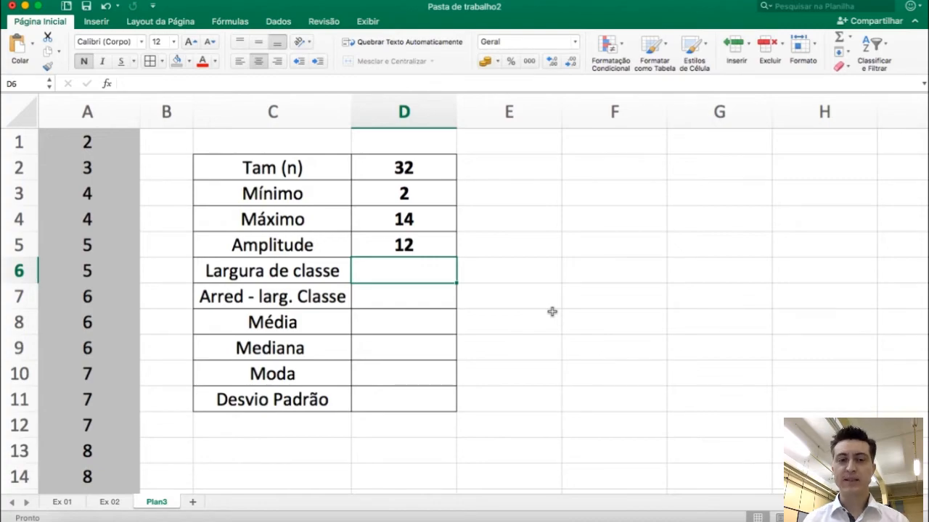
# Step: Check the required number of classes in the exercise 39 PDF, and calculate the class width in D6 with =D5/5
pyautogui.press('super+Tab')
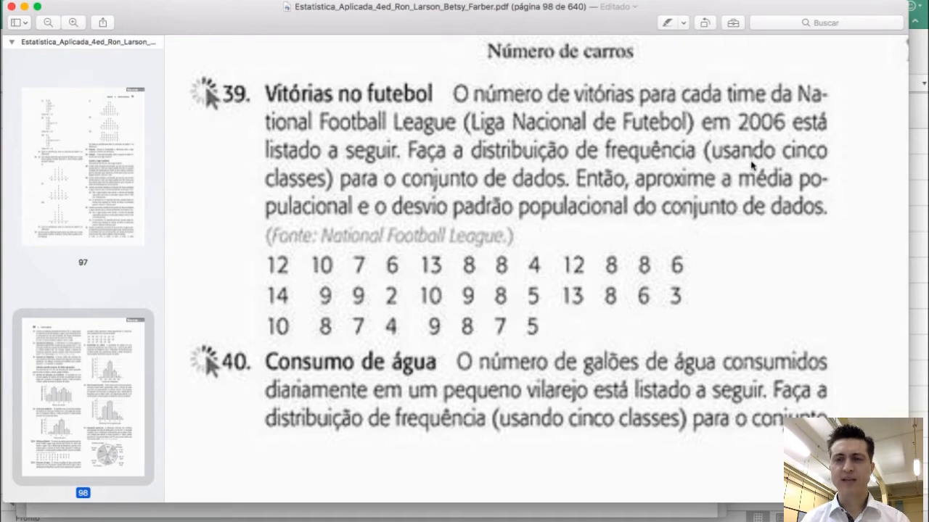
pyautogui.press('super+Tab')
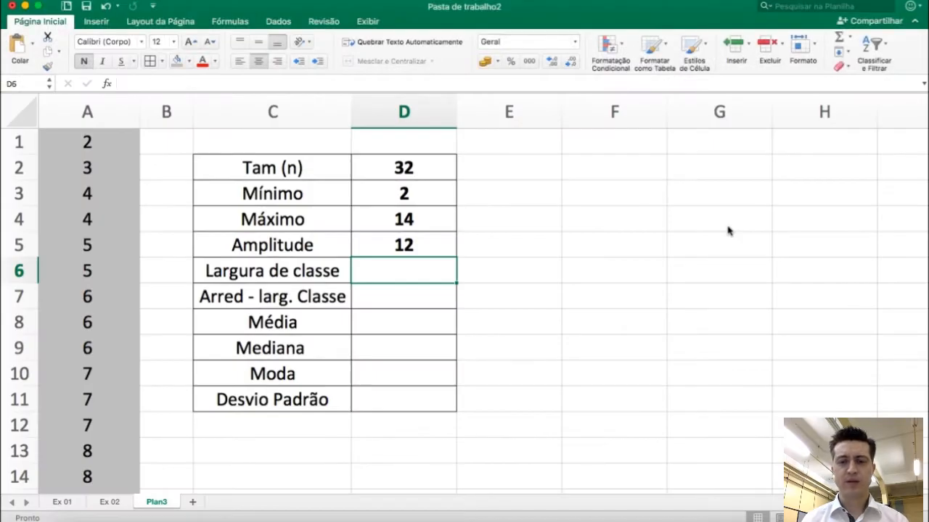
pyautogui.write('=')
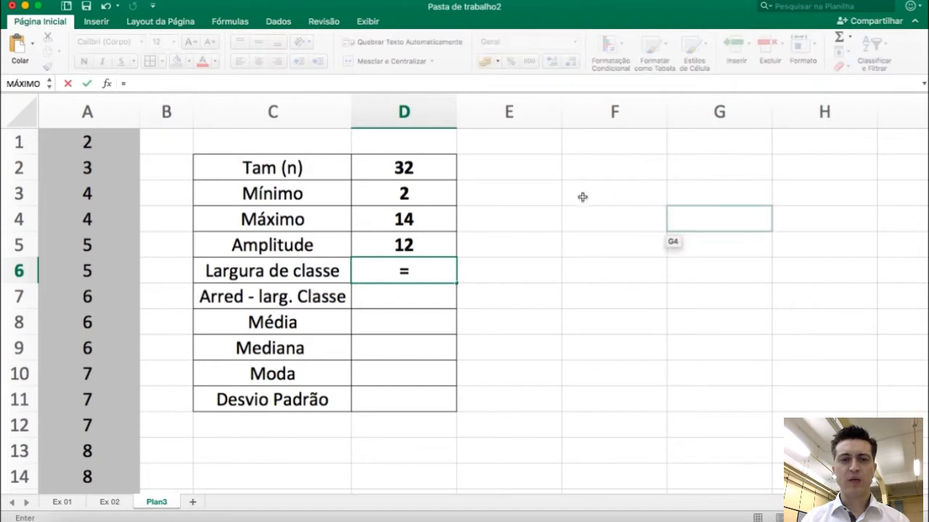
pyautogui.click(444, 244)
pyautogui.write('/5')
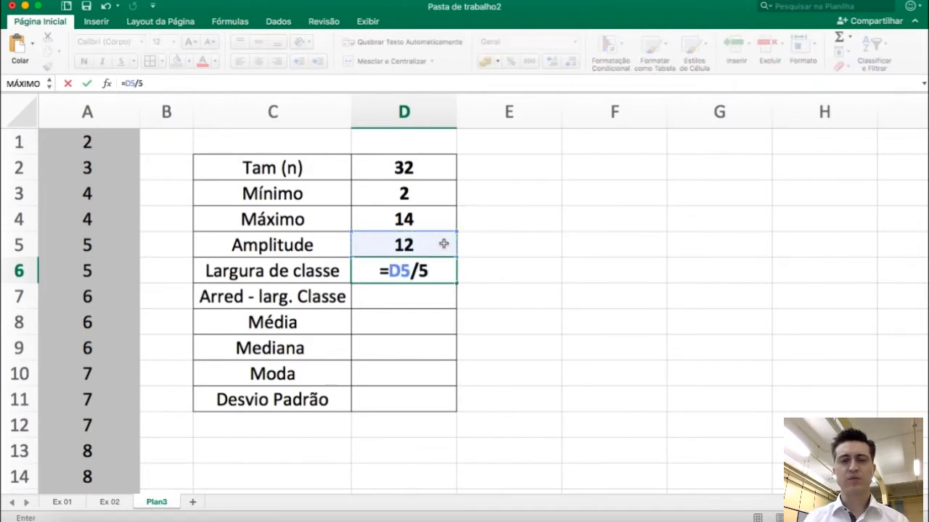
pyautogui.press('Return')
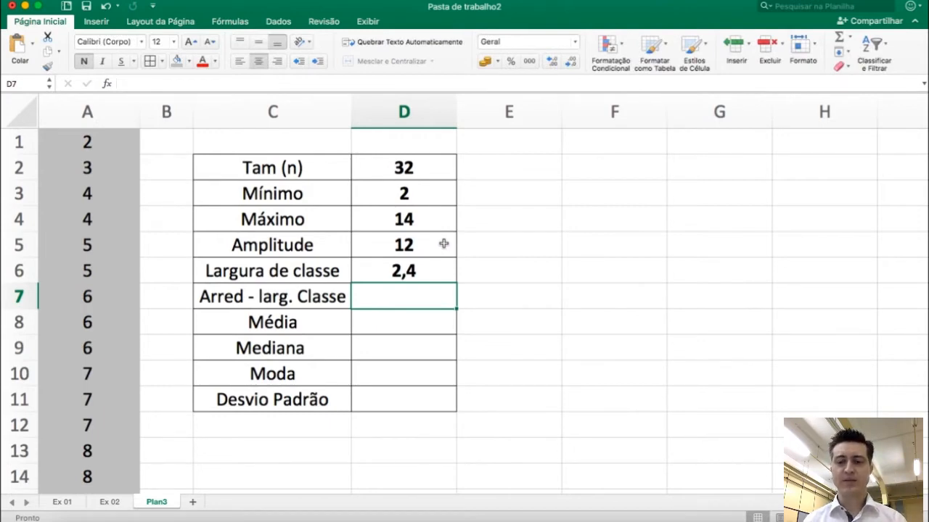
# Step: Round the class width up to a whole number in D7 with =ARREDONDAR.PARA.CIMA(D6;0)
pyautogui.write('=')
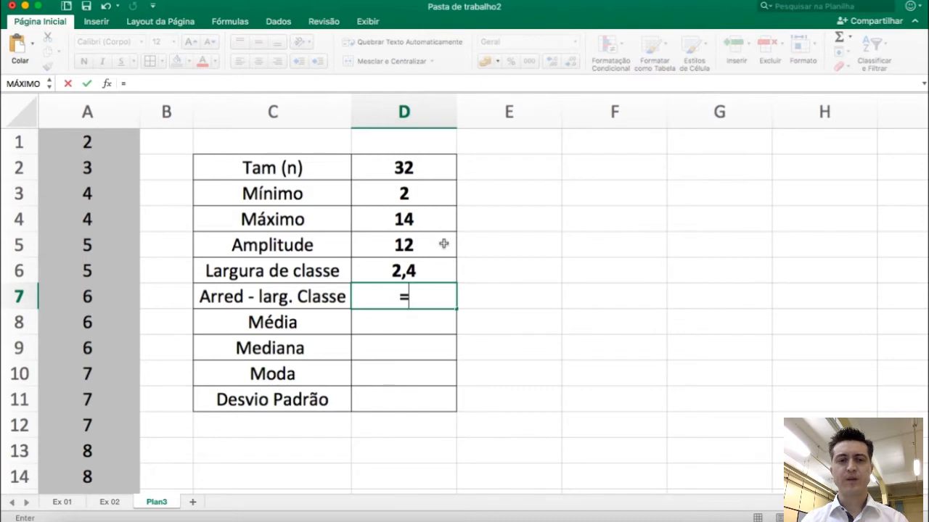
pyautogui.write('arre')
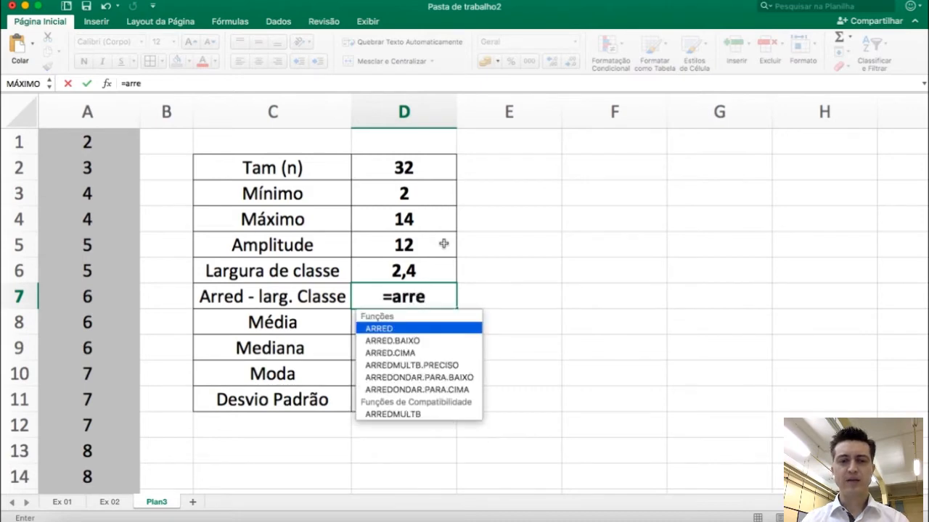
pyautogui.doubleClick(448, 394)
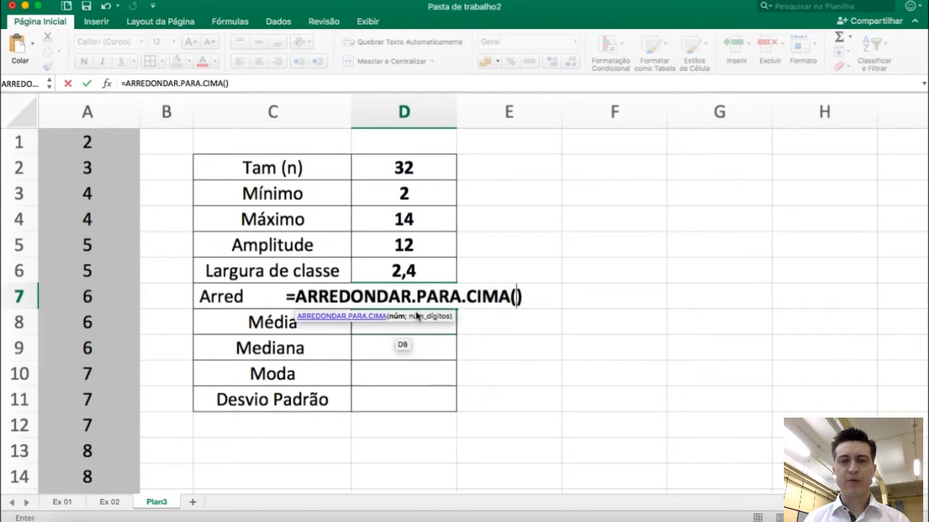
pyautogui.click(411, 272)
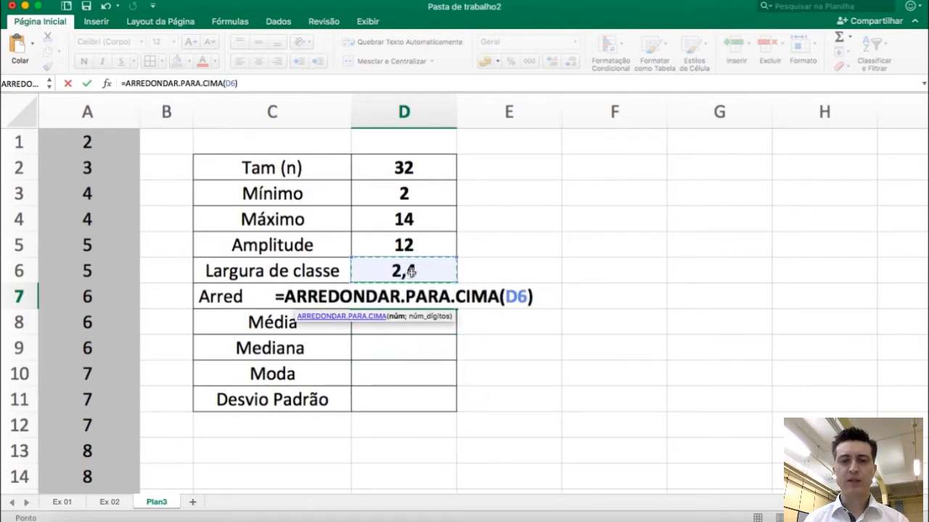
pyautogui.write(';0')
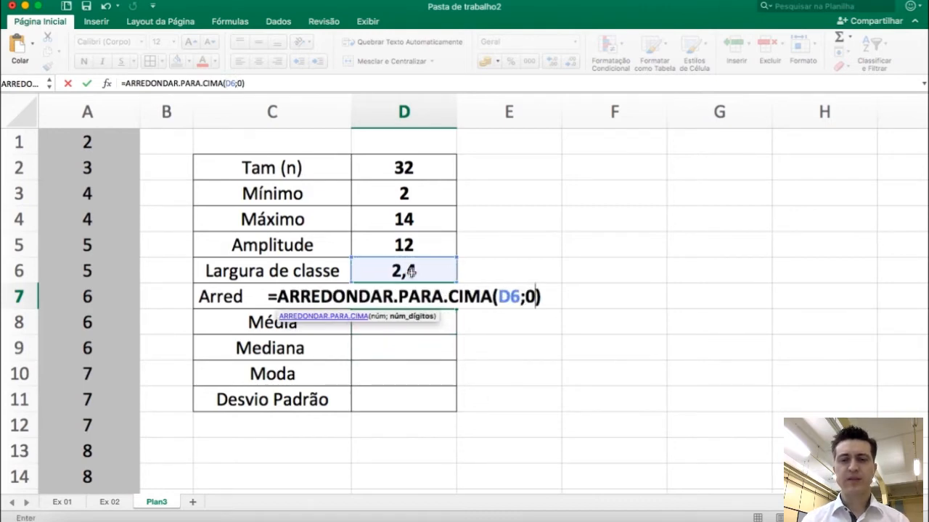
pyautogui.press('Return')
pyautogui.click(417, 293)
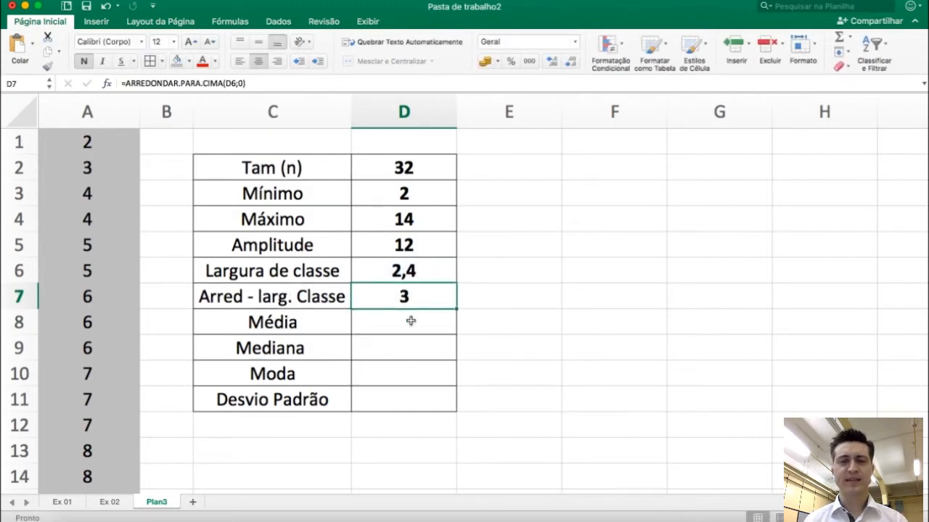
# Step: Calculate the mean of the data in D8 with =MÉDIA(A1:A32)
pyautogui.click(411, 321)
pyautogui.write('=mé')
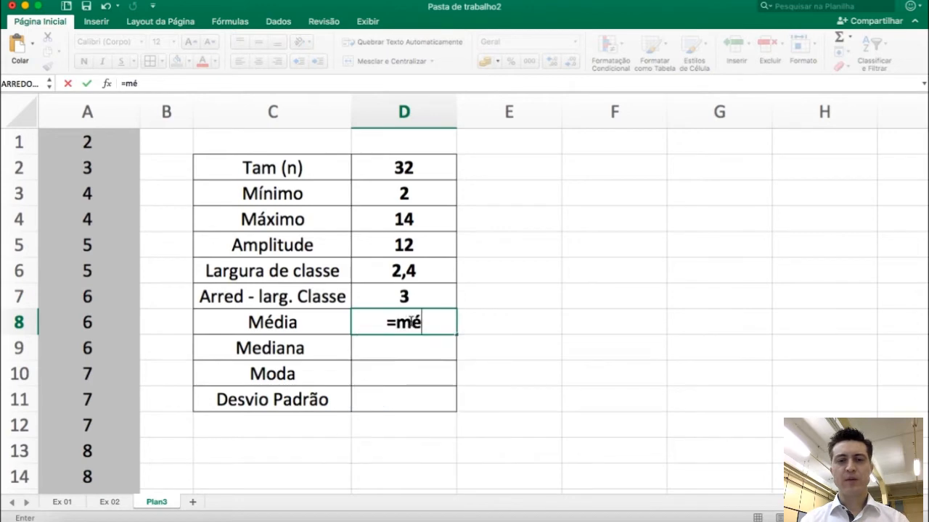
pyautogui.write('dia(A1:A32')
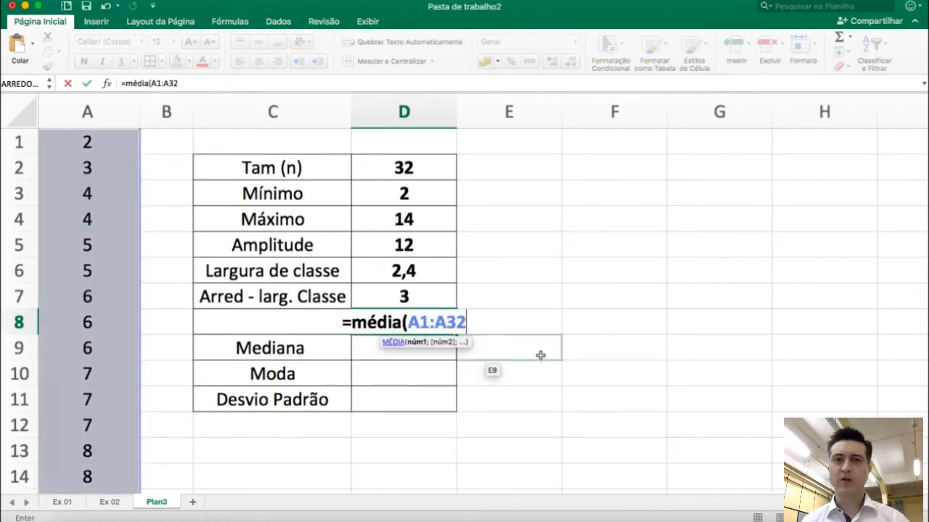
pyautogui.write(')')
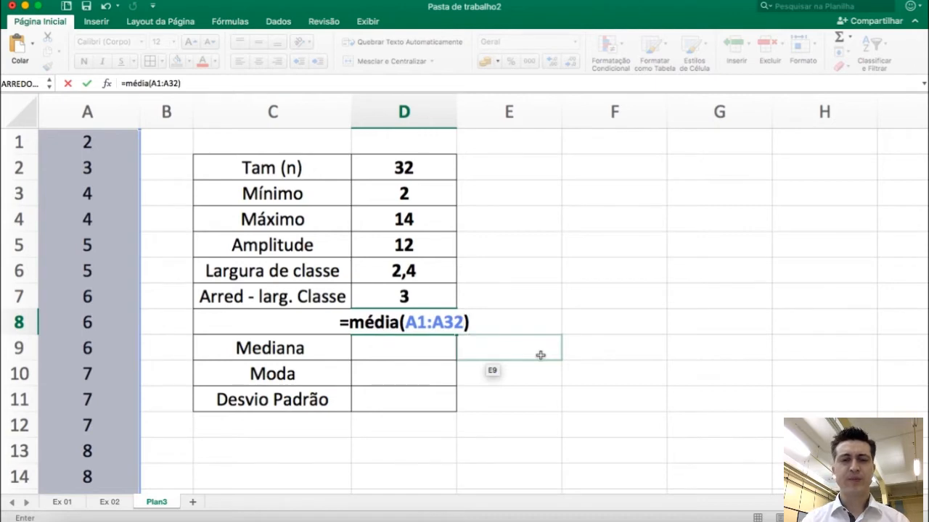
pyautogui.press('Return')
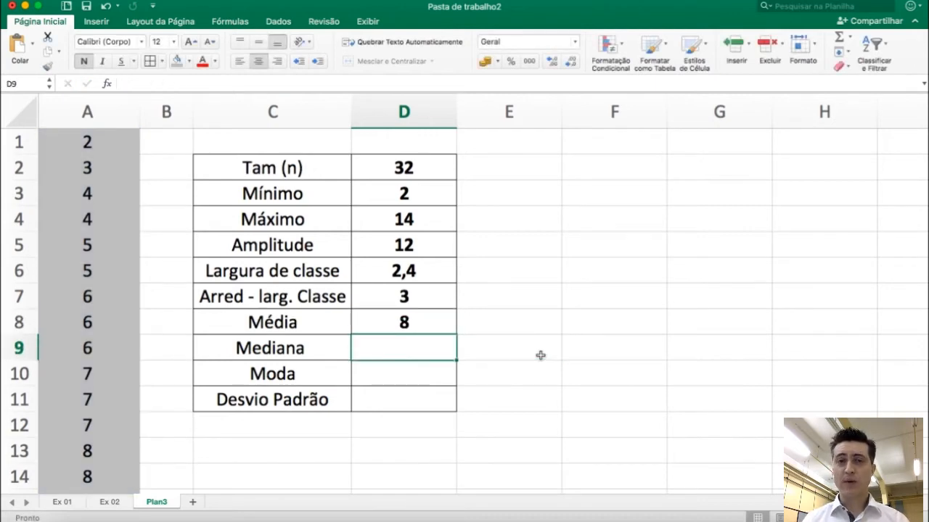
# Step: Calculate the mode of the data in D10 with =MODO.ÚNICO(A1:A32)
pyautogui.press('Return')
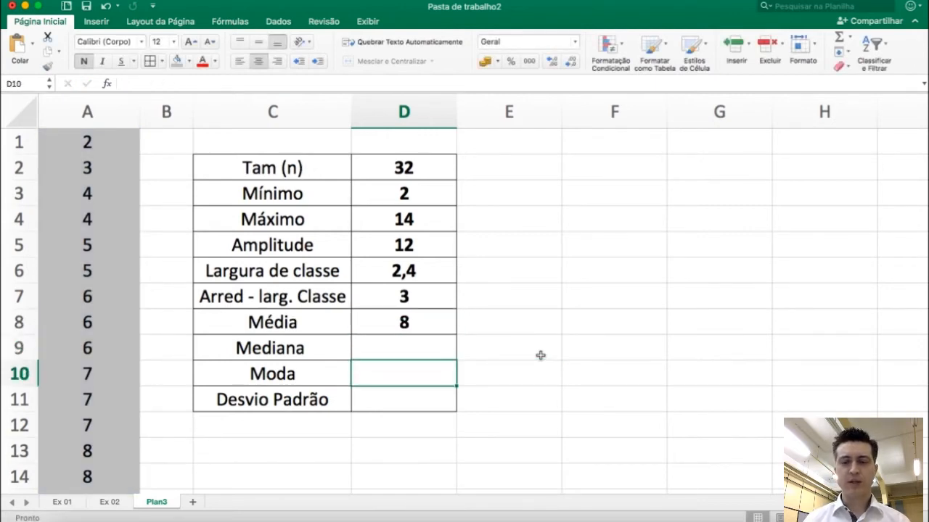
pyautogui.write('=')
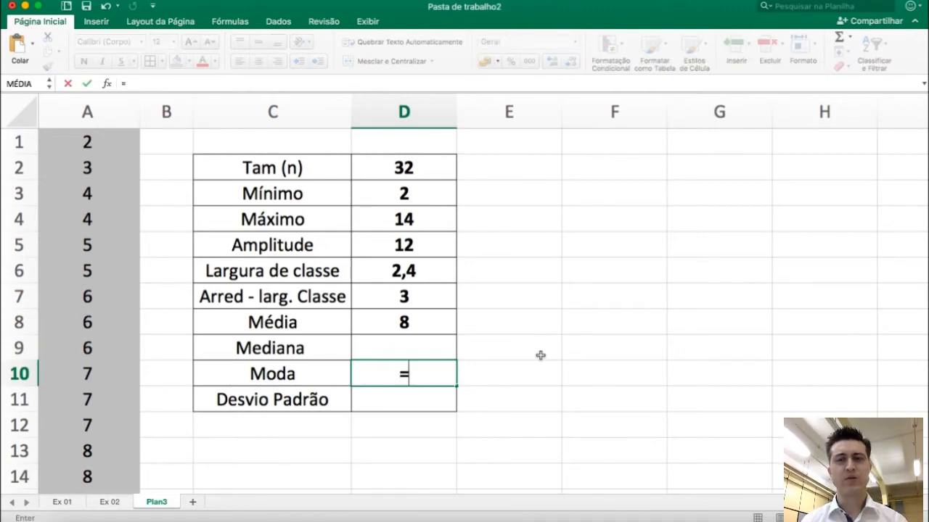
pyautogui.write('modo.')
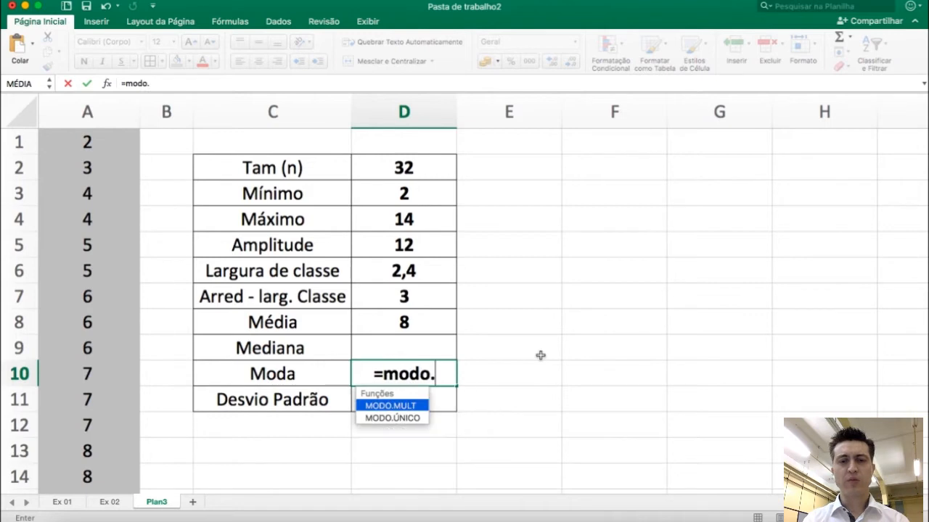
pyautogui.press('Down')
pyautogui.press('Tab')
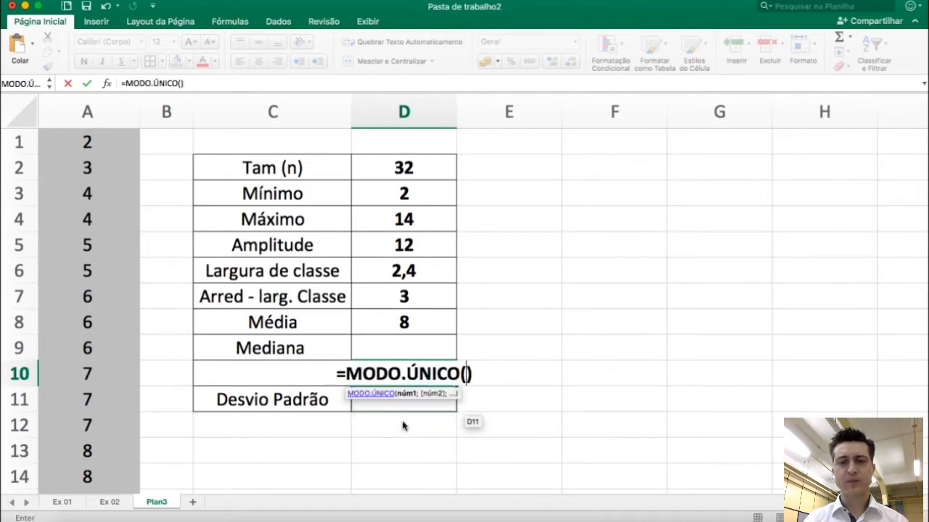
pyautogui.write('A1:A32')
pyautogui.press('Return')
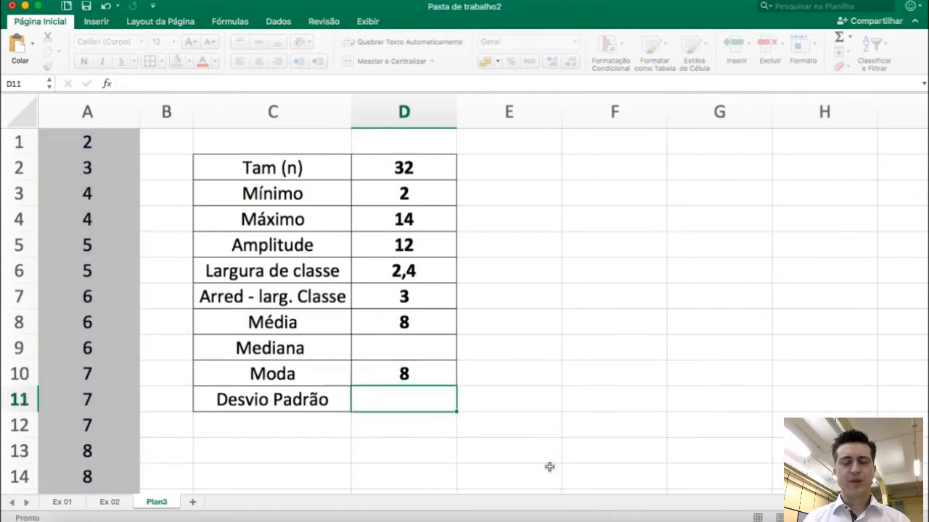
# Step: Check in the exercise 39 PDF which standard deviation is required, and calculate it in D11 with =DESVPAD.P(A1:A32)
pyautogui.write('=desv')
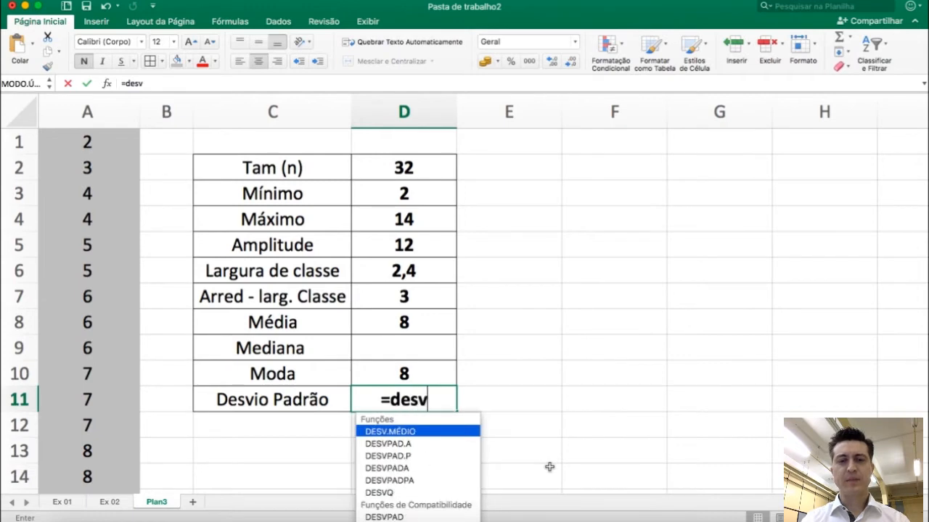
pyautogui.write('pad.')
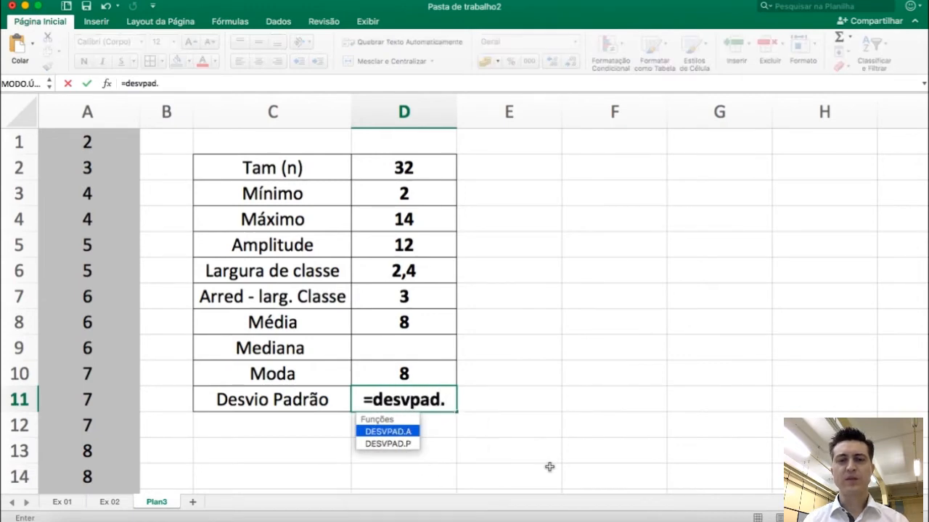
pyautogui.press('super+Tab')
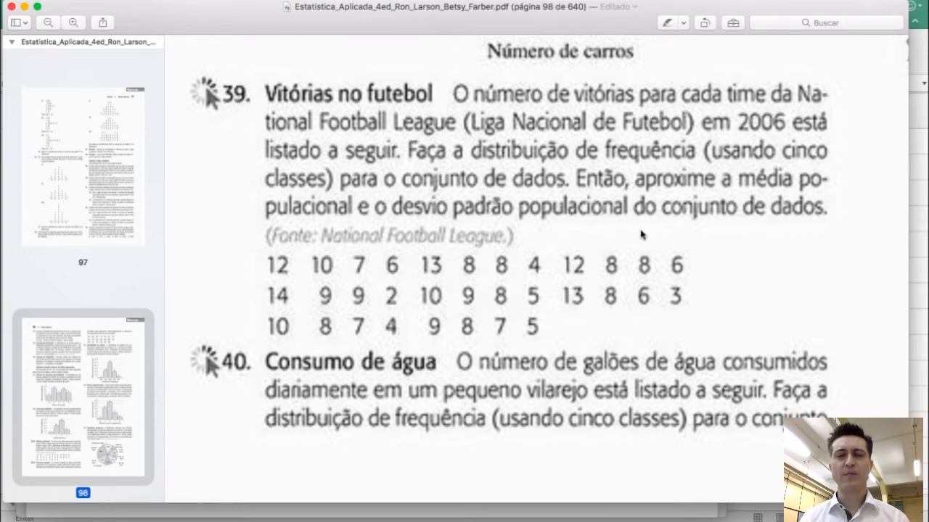
pyautogui.press('super+Tab')
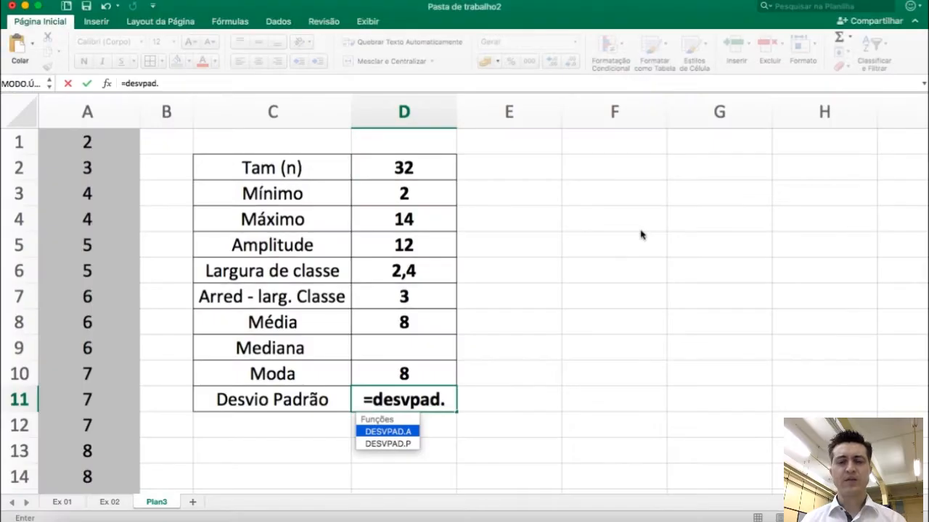
pyautogui.doubleClick(392, 443)
pyautogui.write('A1:A32')
pyautogui.press('Return')
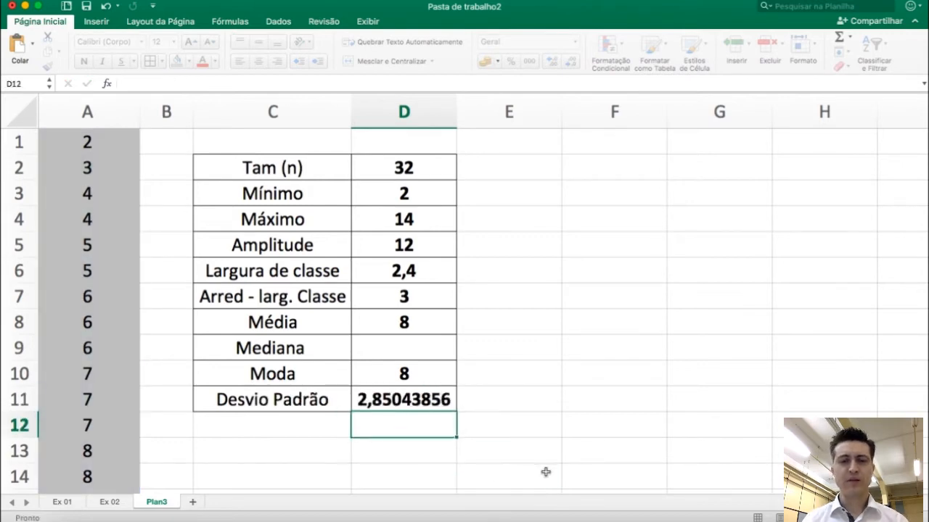
# Step: Reduce the standard deviation in D11 to two decimal places
pyautogui.click(422, 400)
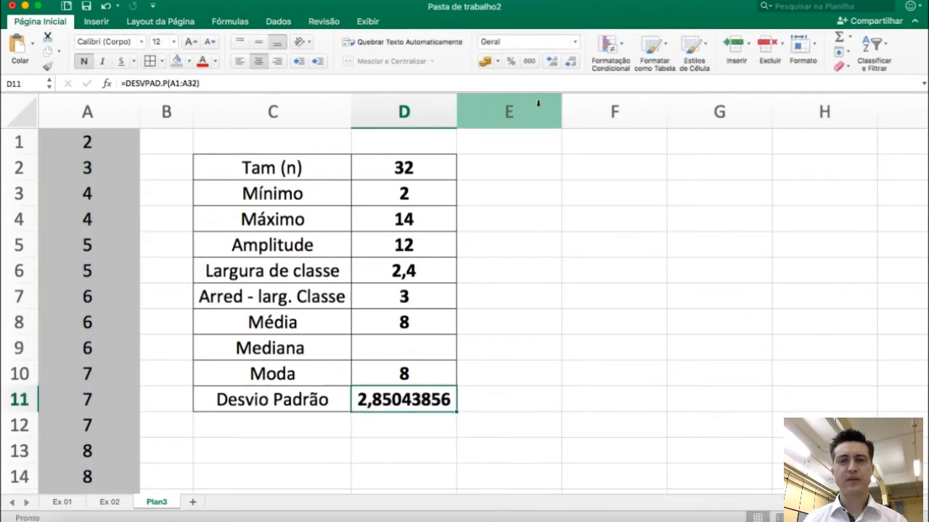
pyautogui.click(573, 64)
pyautogui.click(573, 64)
pyautogui.click(572, 64)
pyautogui.click(572, 64)
pyautogui.click(572, 64)
pyautogui.click(572, 64)
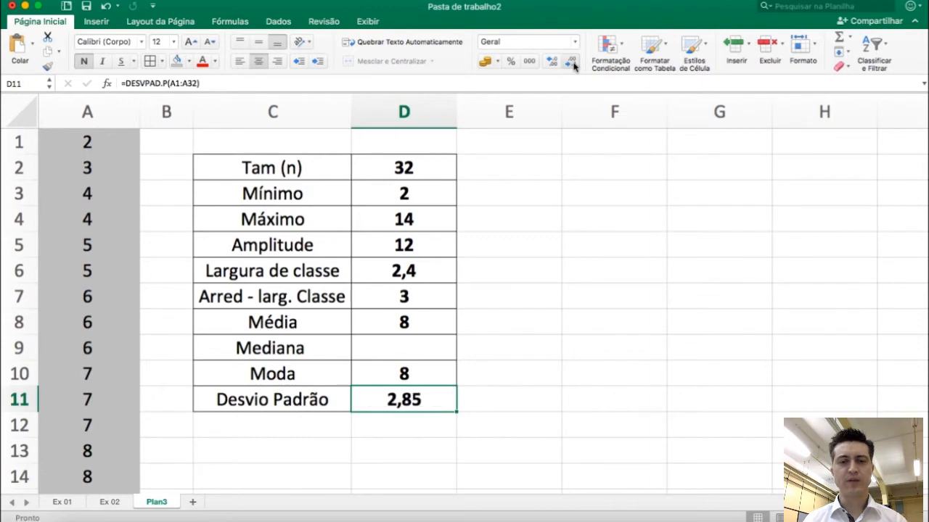
# Step: Locate the two middle values of the sorted data, A16:A17, and fill them with light blue
pyautogui.click(401, 345)
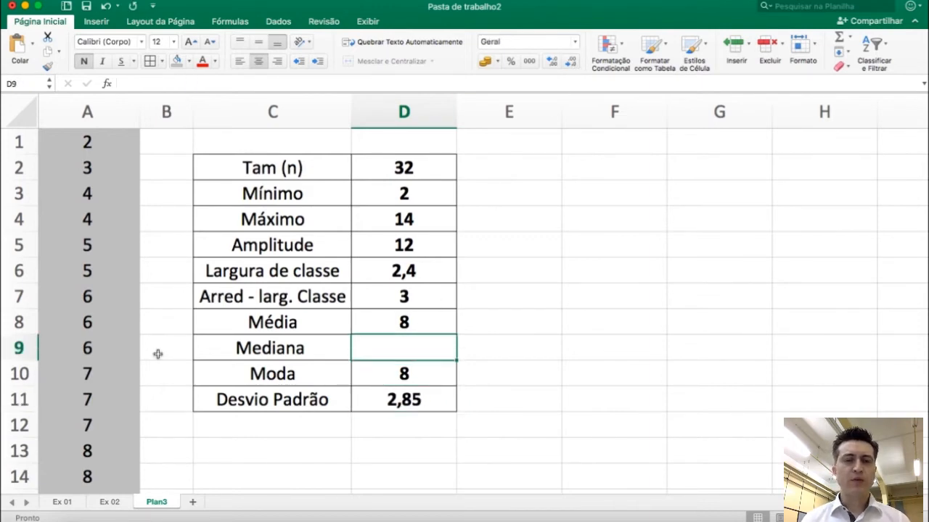
pyautogui.click(411, 173)
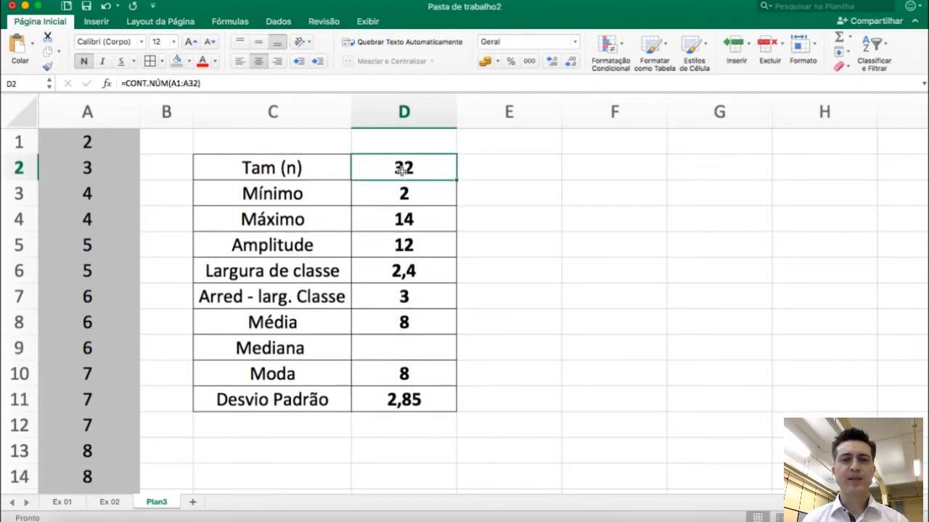
pyautogui.scroll(-3, 164, 393)
pyautogui.scroll(-2, 164, 392)
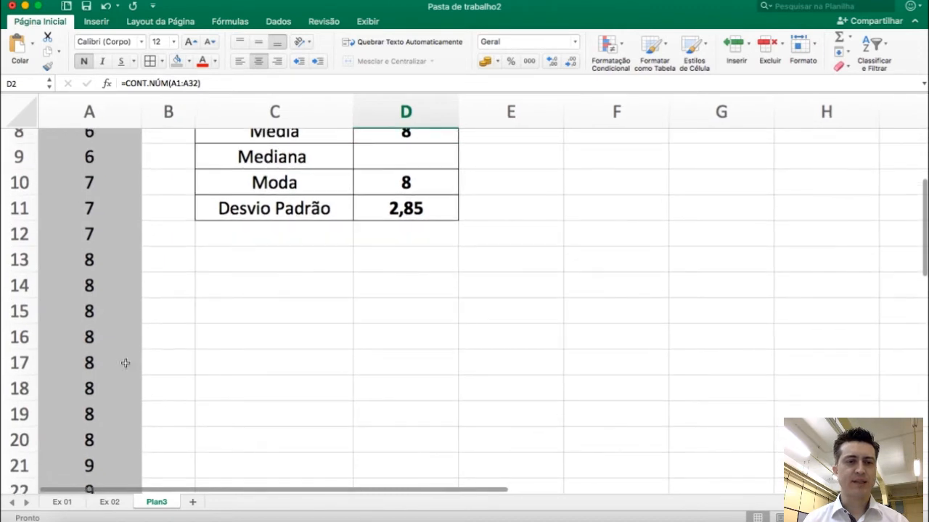
pyautogui.click(105, 337)
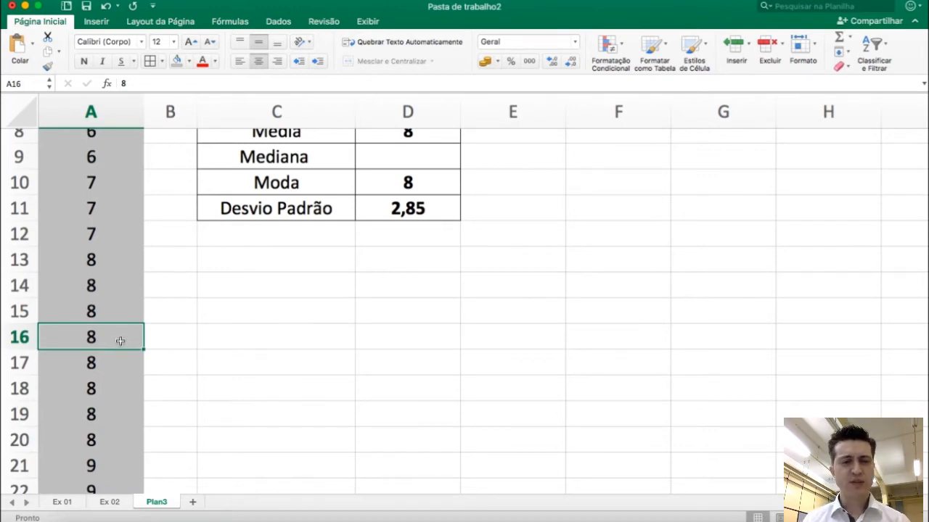
pyautogui.moveTo(120, 341); pyautogui.dragTo(123, 360)
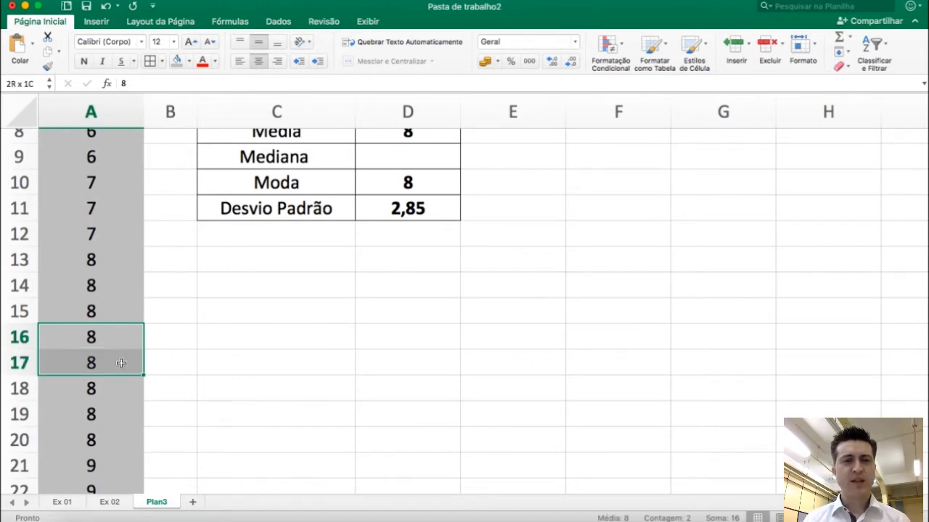
pyautogui.click(189, 63)
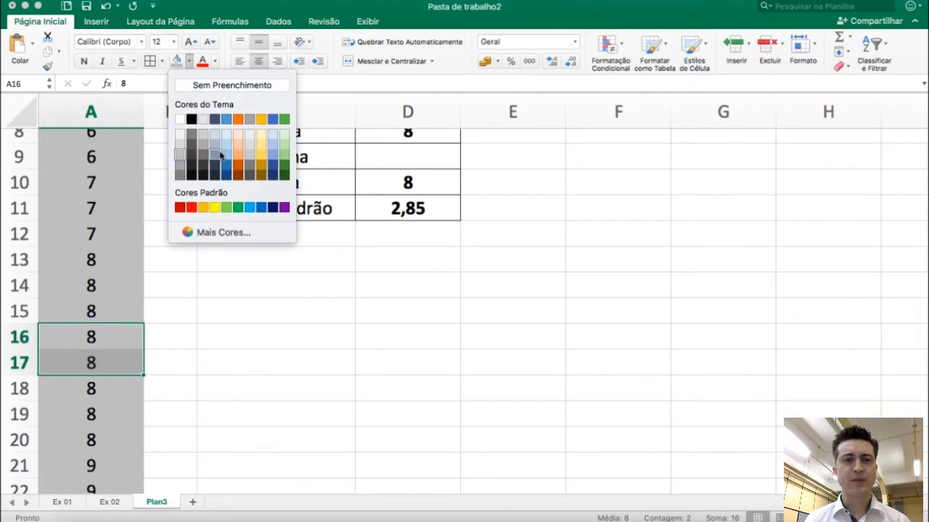
pyautogui.click(222, 155)
pyautogui.click(207, 391)
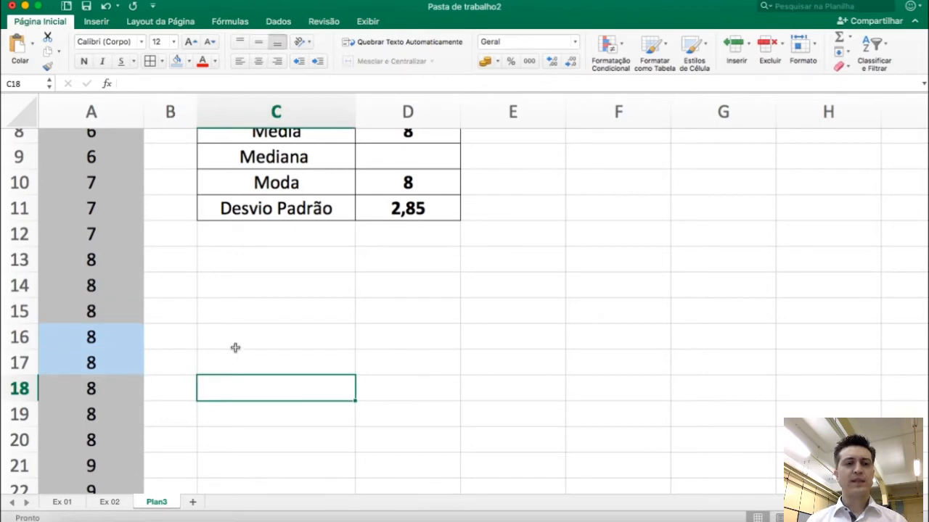
# Step: Calculate the median in D9 as the average of the two middle values with =MÉDIA(A16:A17)
pyautogui.click(419, 165)
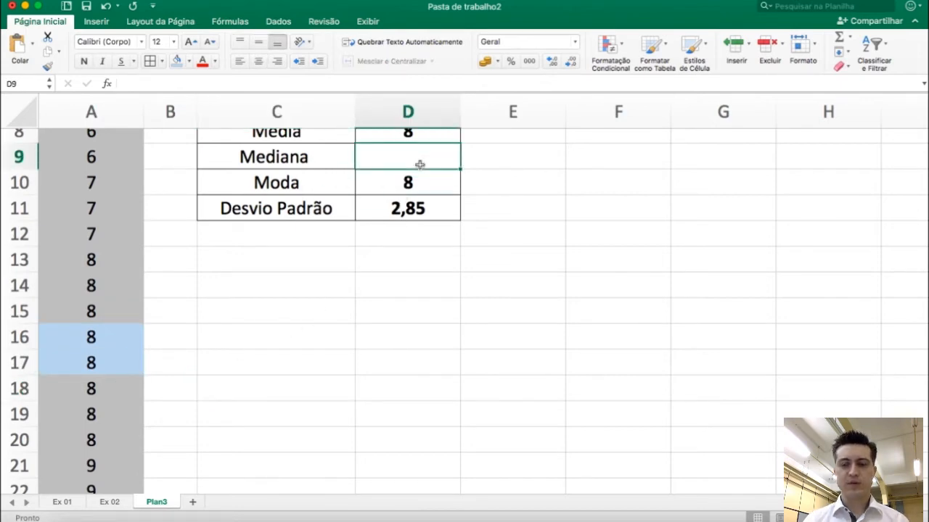
pyautogui.write('=média(')
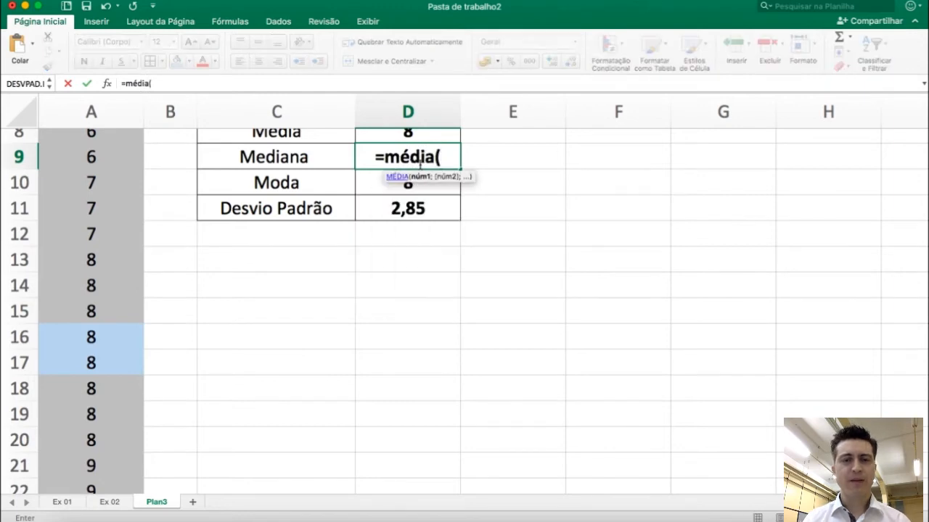
pyautogui.moveTo(120, 338); pyautogui.dragTo(118, 359)
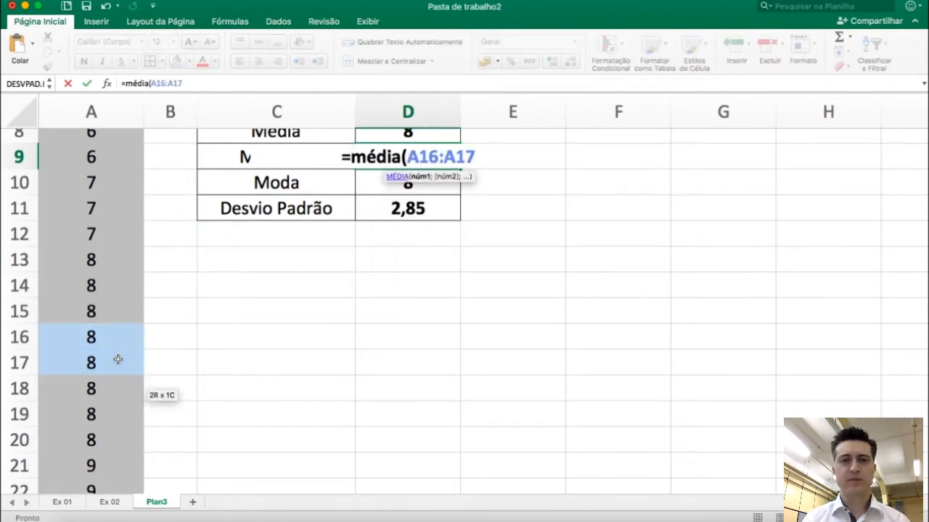
pyautogui.press('Return')
pyautogui.scroll(5, 294, 385)
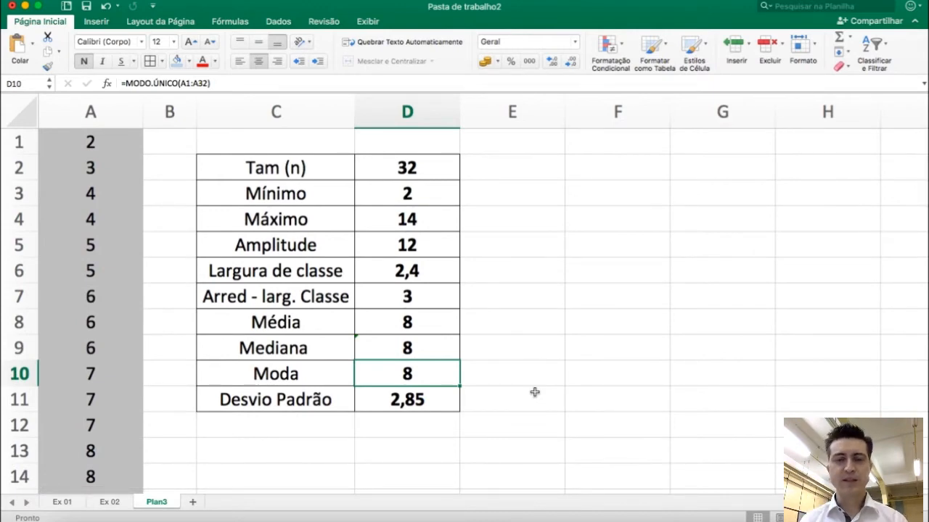
pyautogui.click(802, 518)
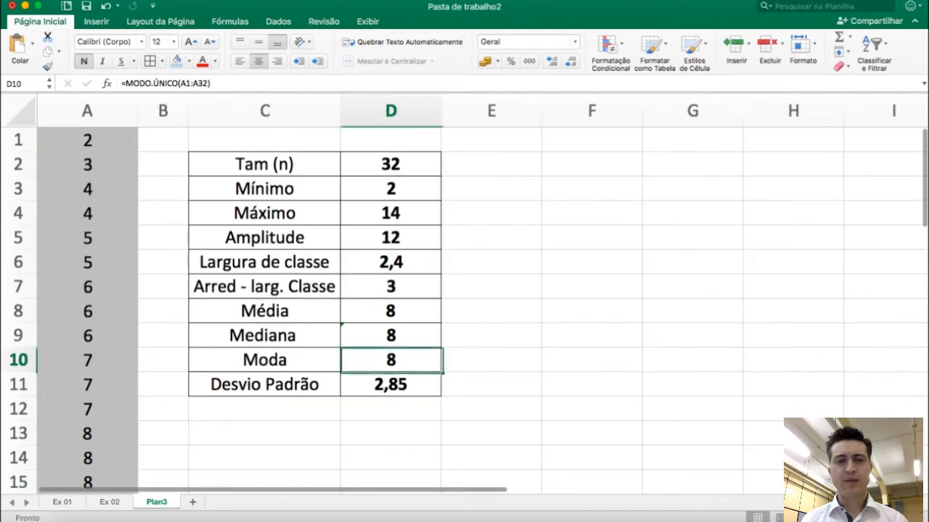
pyautogui.click(803, 517)
pyautogui.click(803, 518)
pyautogui.click(802, 518)
pyautogui.click(802, 518)
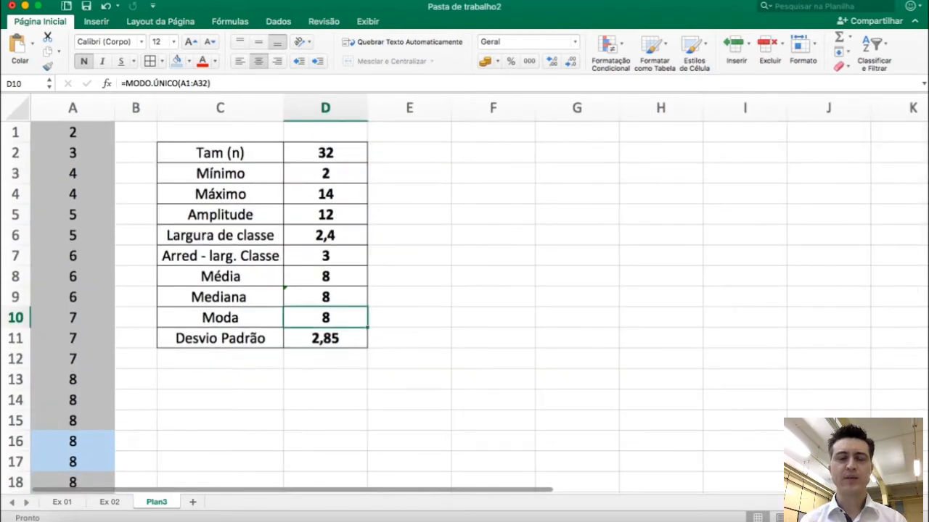
# Step: Enter the heading Classes in F2 to start the frequency distribution table
pyautogui.click(802, 518)
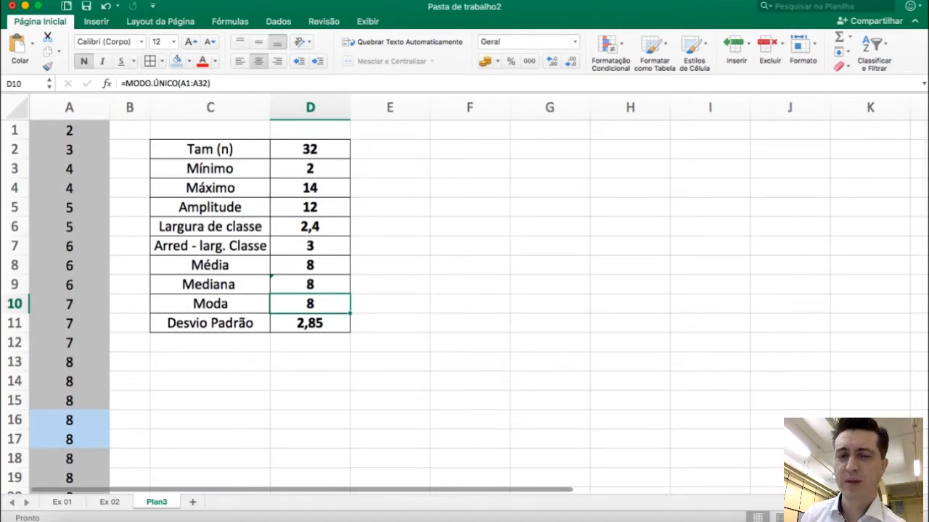
pyautogui.click(472, 152)
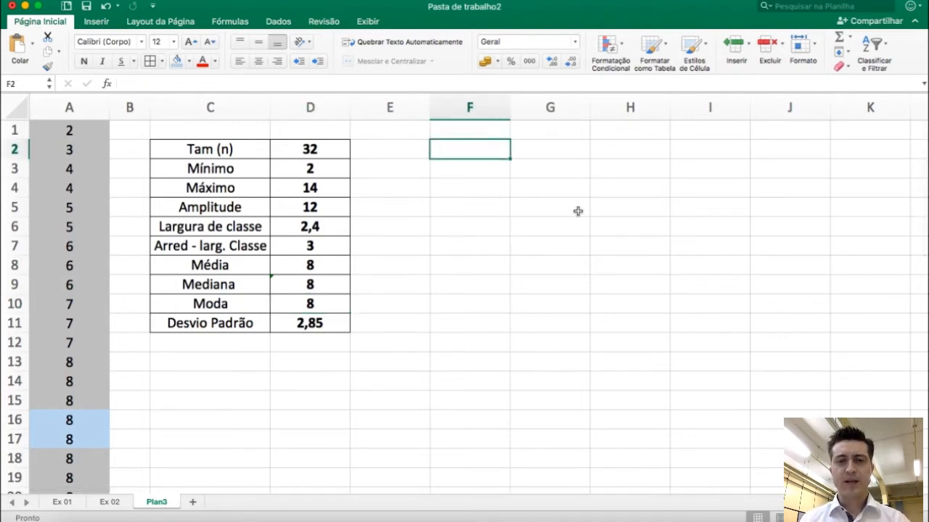
pyautogui.write('Clases')
pyautogui.press('Return')
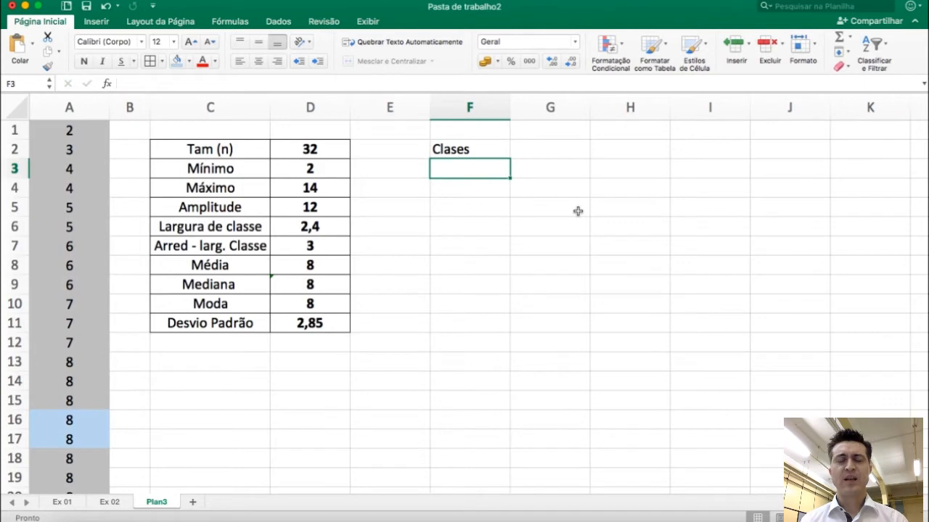
pyautogui.press('Up')
pyautogui.write('Classes')
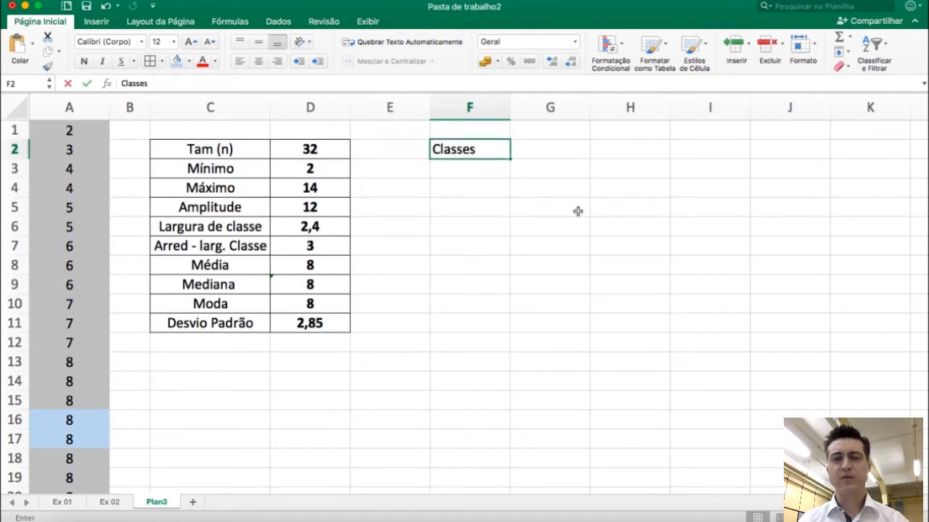
pyautogui.press('Return')
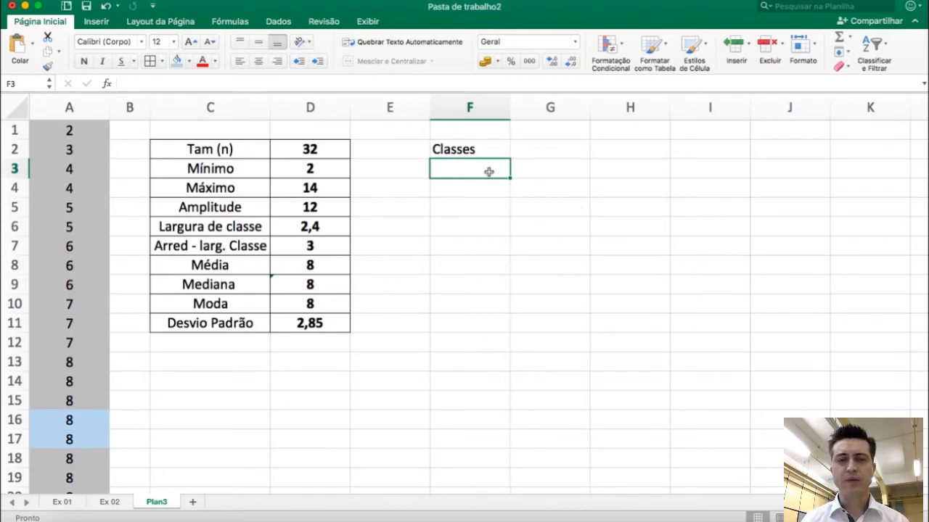
pyautogui.click(529, 171)
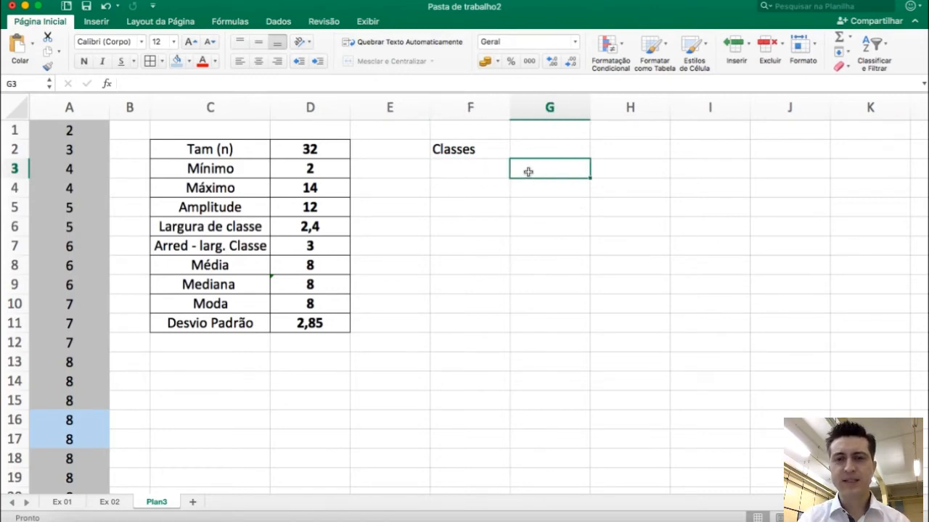
pyautogui.write('-')
pyautogui.click(617, 170)
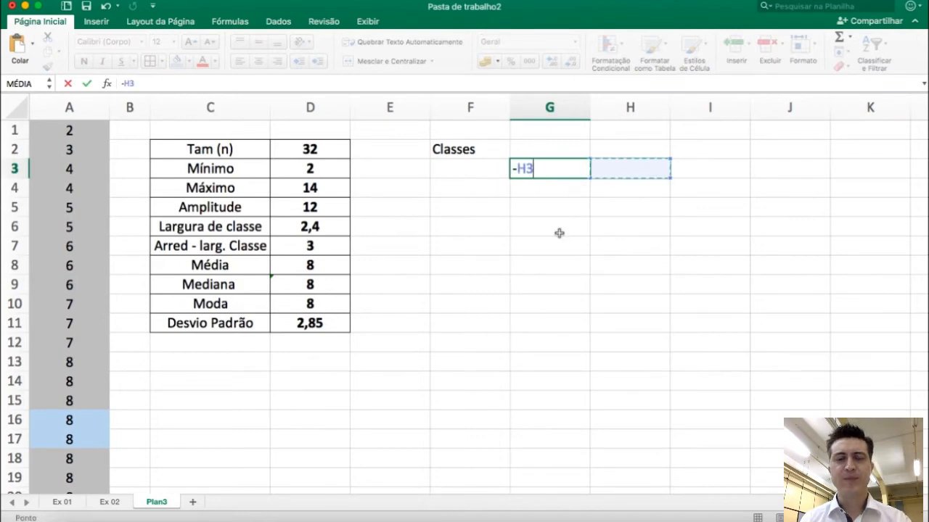
pyautogui.press('BackSpace')
pyautogui.press('BackSpace')
pyautogui.press('BackSpace')
pyautogui.click(499, 166)
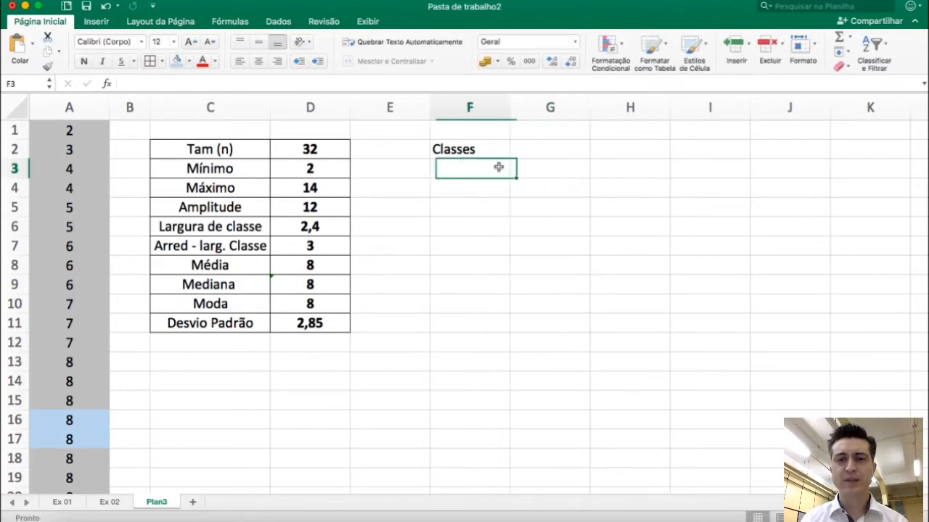
# Step: Merge and centre the Classes heading across F2:H2 and put a border around it
pyautogui.click(499, 148)
pyautogui.moveTo(499, 149); pyautogui.dragTo(601, 148)
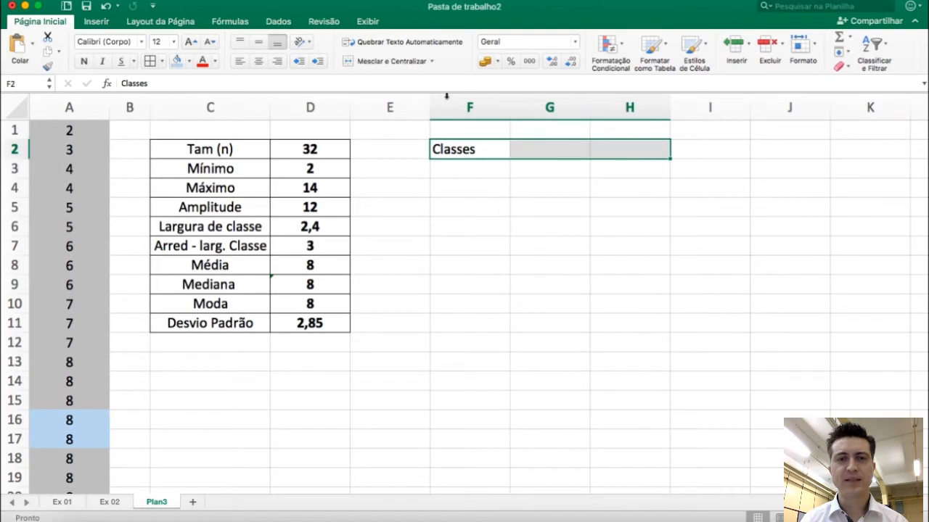
pyautogui.click(392, 63)
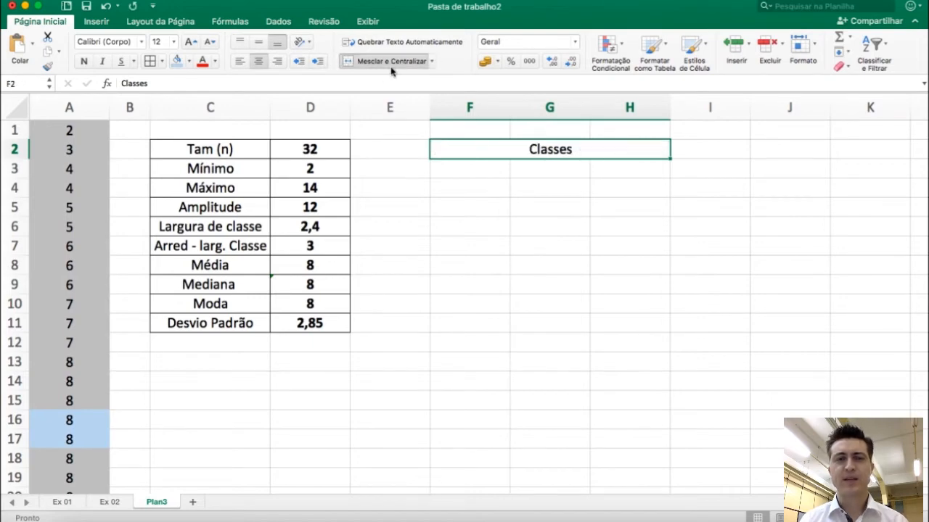
pyautogui.click(154, 62)
pyautogui.click(491, 170)
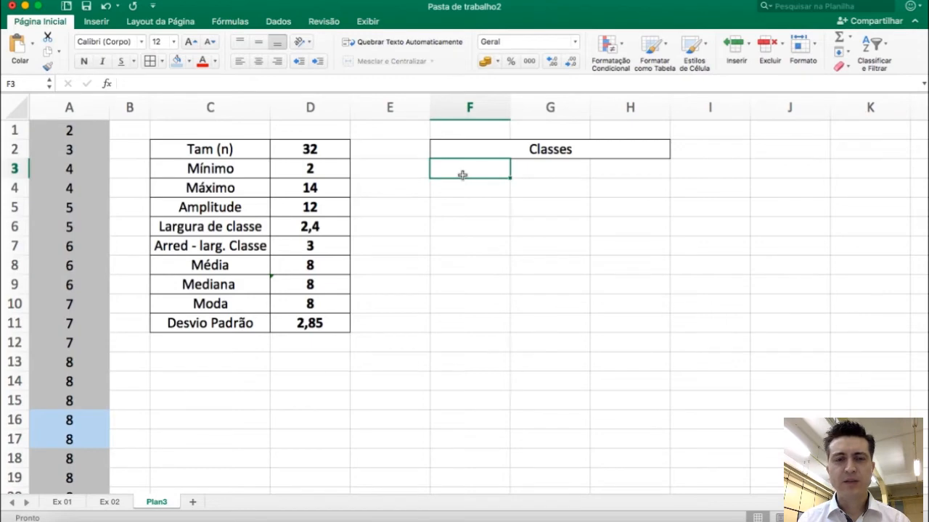
# Step: Number the five classes 1 to 5 in E3:E7
pyautogui.click(423, 174)
pyautogui.write('1')
pyautogui.press('Return')
pyautogui.write('2')
pyautogui.press('Return')
pyautogui.write('3')
pyautogui.press('Return')
pyautogui.write('4')
pyautogui.press('Return')
pyautogui.write('5')
pyautogui.press('Up')
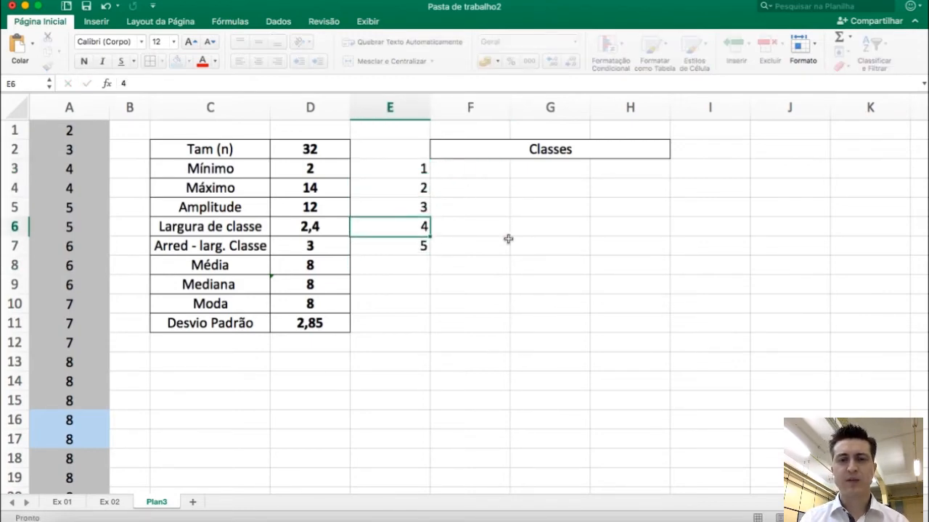
# Step: Format the class numbers in E3:E7 as 9-point italic with middle vertical alignment
pyautogui.press('Up')
pyautogui.press('Up')
pyautogui.press('Up')
pyautogui.press('Up')
pyautogui.press('Down')
pyautogui.hotkey('shift', 'Down')
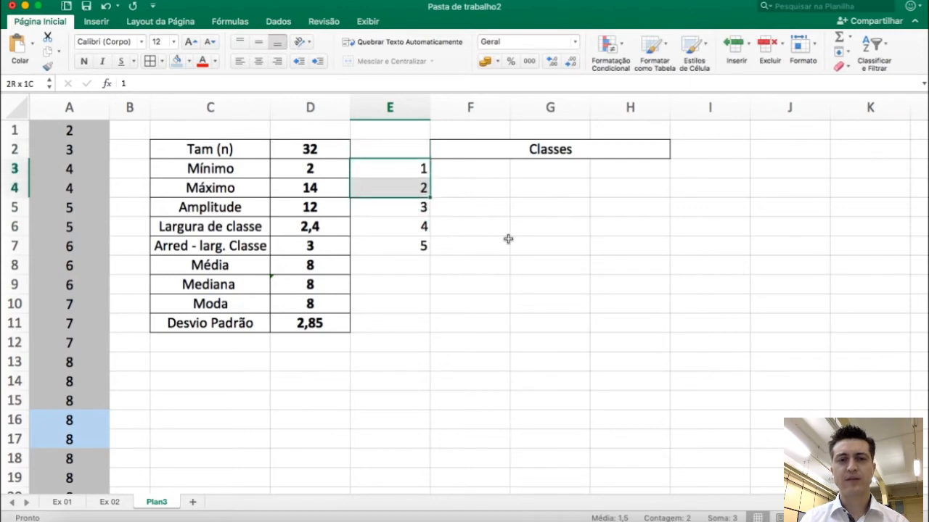
pyautogui.hotkey('shift', 'Down')
pyautogui.hotkey('shift', 'Down')
pyautogui.hotkey('shift', 'Down')
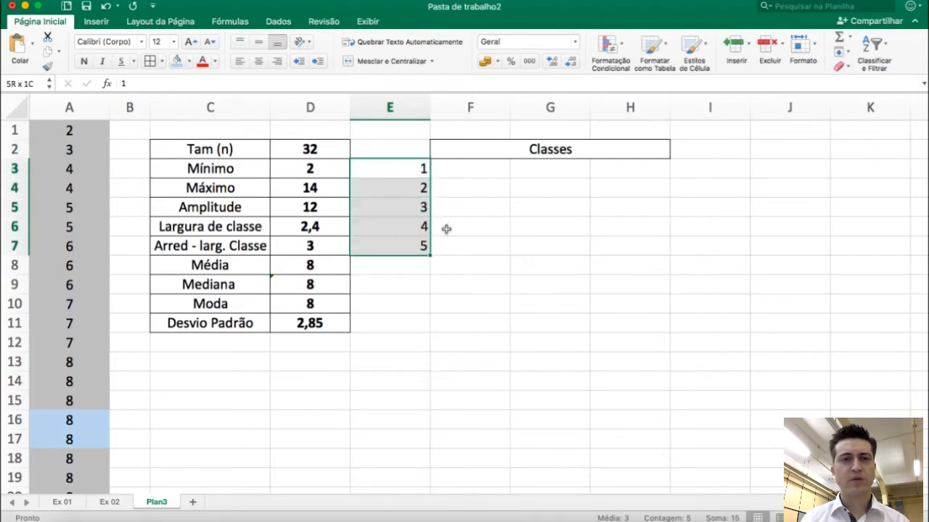
pyautogui.click(209, 42)
pyautogui.click(209, 42)
pyautogui.click(209, 42)
pyautogui.click(102, 62)
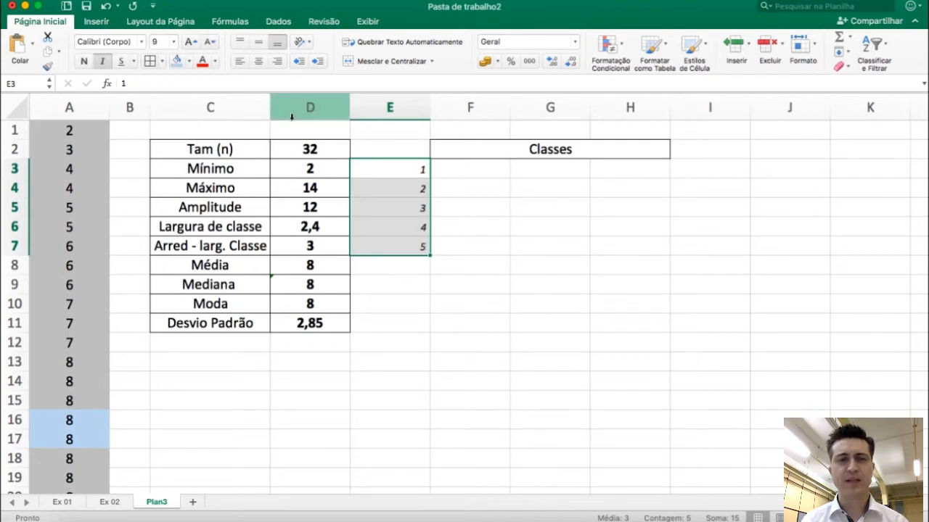
pyautogui.click(259, 44)
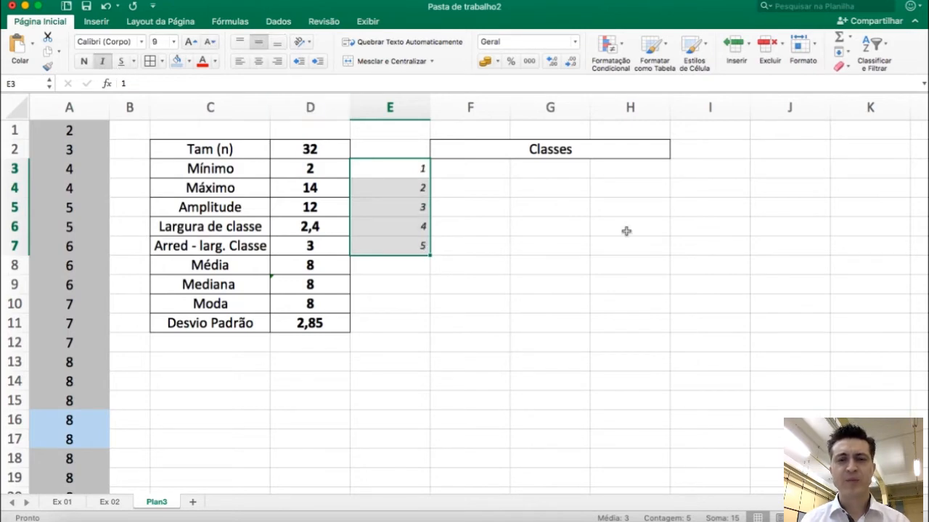
# Step: Add an outside border around the class limits area F3:H7
pyautogui.moveTo(482, 173); pyautogui.dragTo(623, 244)
pyautogui.click(162, 61)
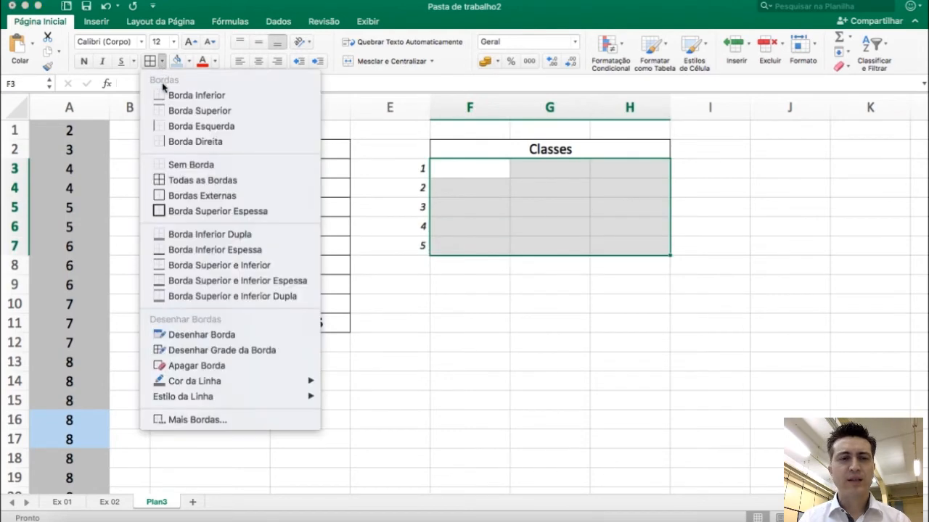
pyautogui.click(208, 196)
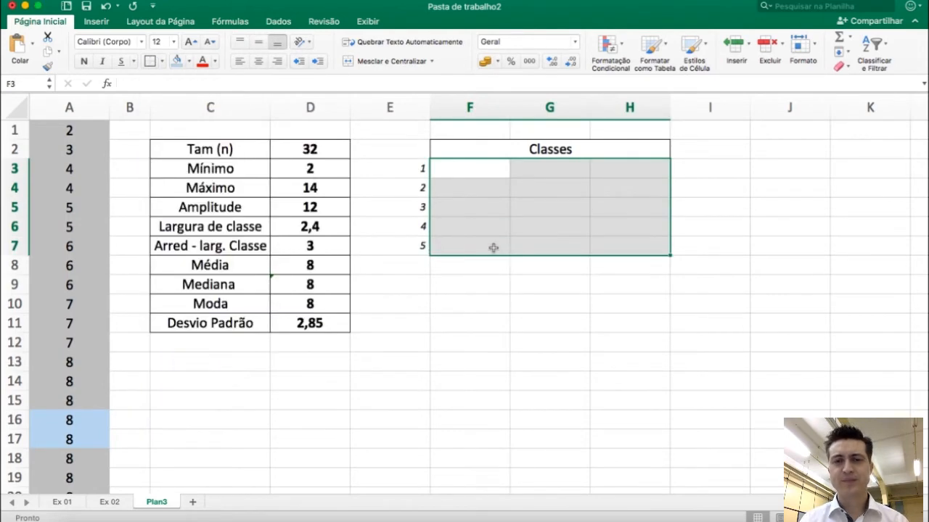
pyautogui.click(494, 244)
# Step: Enter 2 as the first lower class limit in F3 and centre the cells F3:H7 horizontally
pyautogui.click(485, 175)
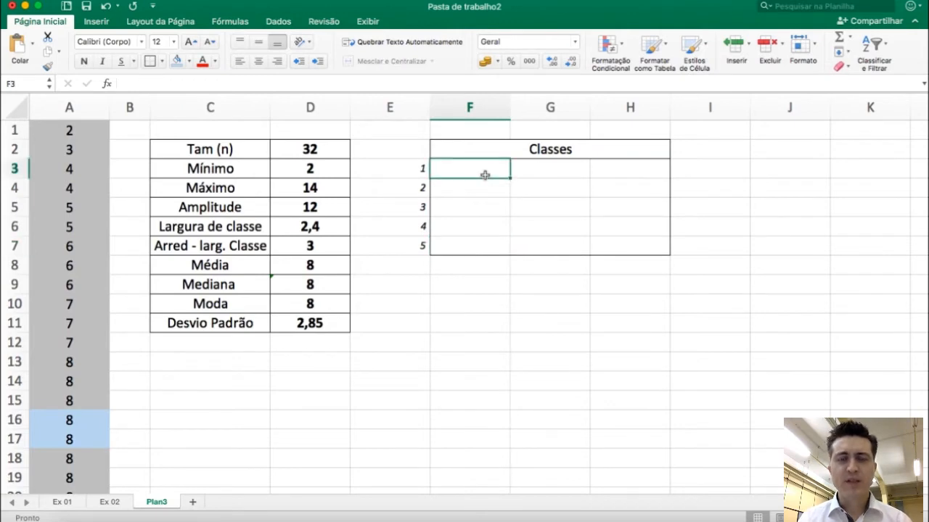
pyautogui.write('2')
pyautogui.press('Return')
pyautogui.moveTo(495, 168); pyautogui.dragTo(611, 243)
pyautogui.click(258, 61)
pyautogui.click(549, 300)
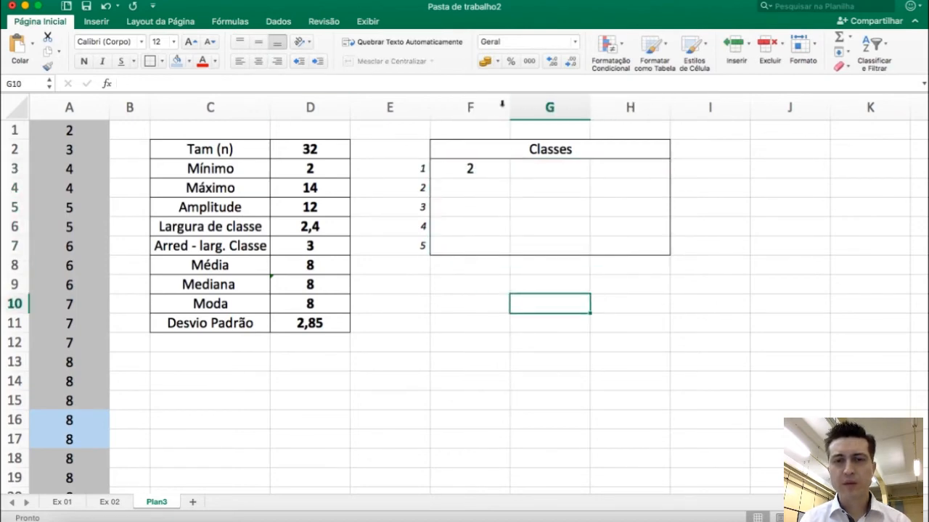
# Step: Narrow columns F, G and H so the Classes table becomes compact
pyautogui.moveTo(510, 107); pyautogui.dragTo(473, 107)
pyautogui.moveTo(550, 116); pyautogui.dragTo(511, 117)
pyautogui.moveTo(589, 116); pyautogui.dragTo(557, 118)
# Step: Enter a hyphen separator in each cell of G3:G7
pyautogui.click(497, 171)
pyautogui.write('-')
pyautogui.press('Return')
pyautogui.write('-')
pyautogui.press('Return')
pyautogui.write('-')
pyautogui.press('Return')
pyautogui.write('-')
pyautogui.press('Return')
pyautogui.write('-')
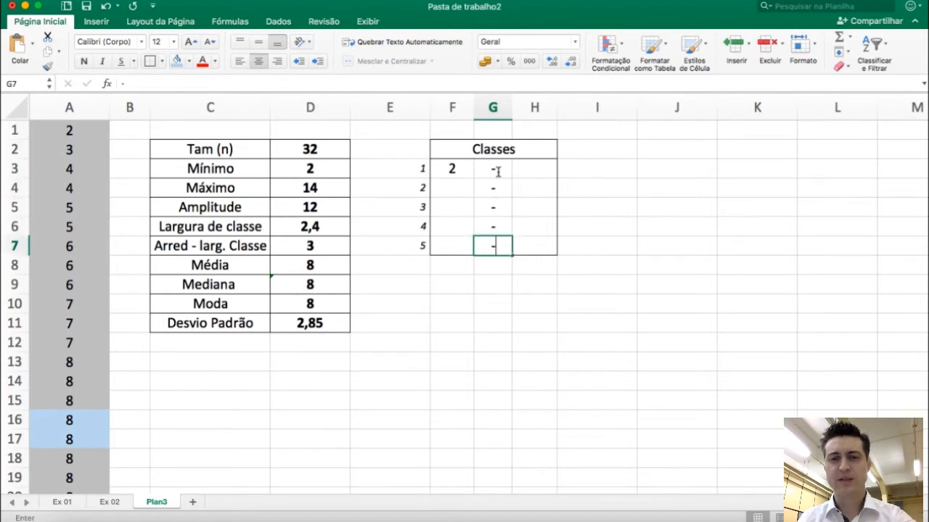
pyautogui.press('Return')
pyautogui.press('Up')
pyautogui.press('Up')
pyautogui.press('Up')
pyautogui.press('Up')
pyautogui.press('Left')
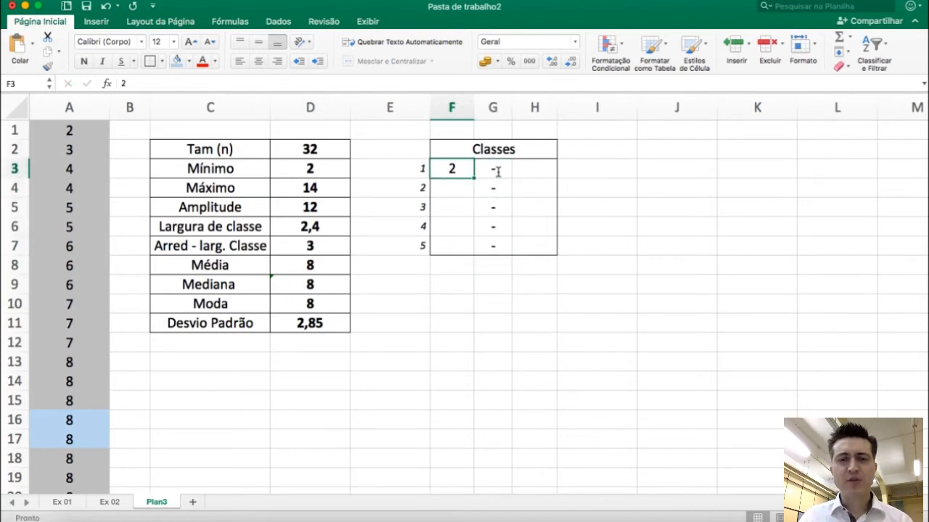
# Step: Calculate the second lower class limit in F4 by adding the rounded class width, using =F3+D7
pyautogui.click(331, 248)
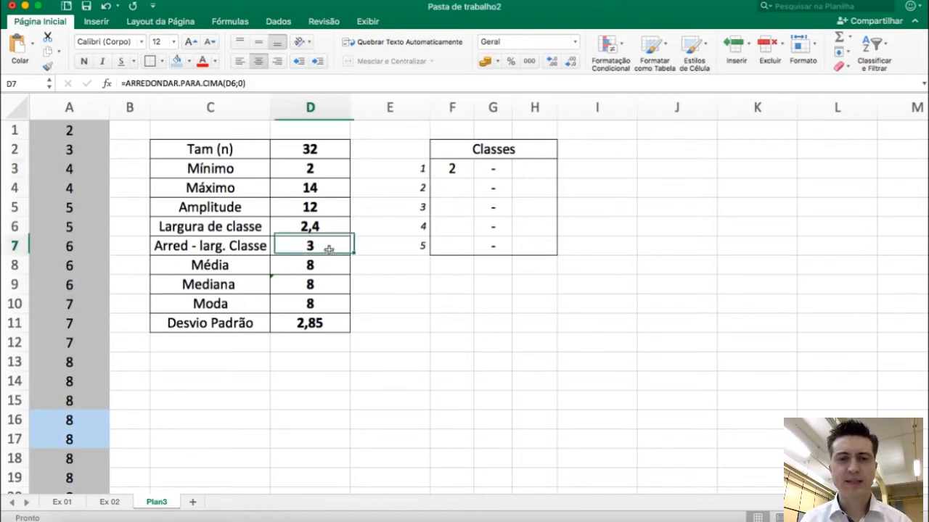
pyautogui.click(453, 182)
pyautogui.write('=')
pyautogui.click(454, 168)
pyautogui.write('+')
pyautogui.click(321, 246)
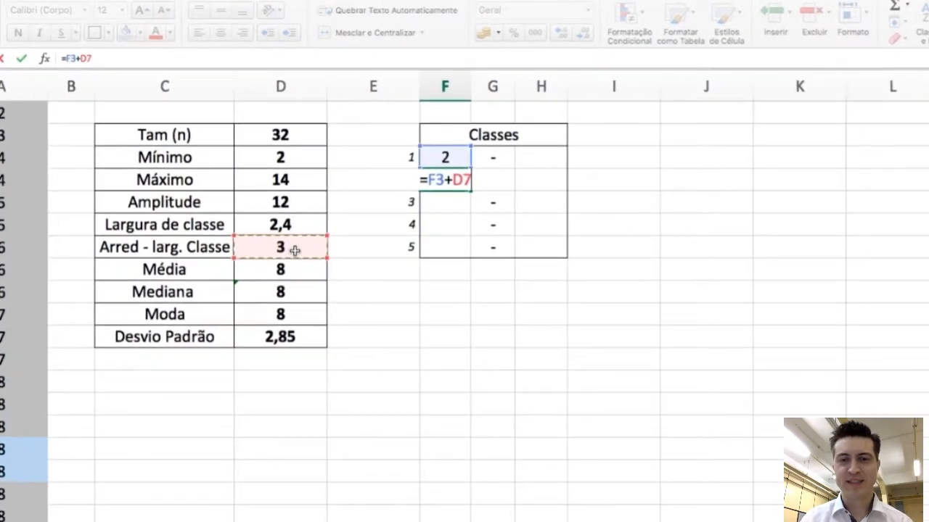
pyautogui.press('Return')
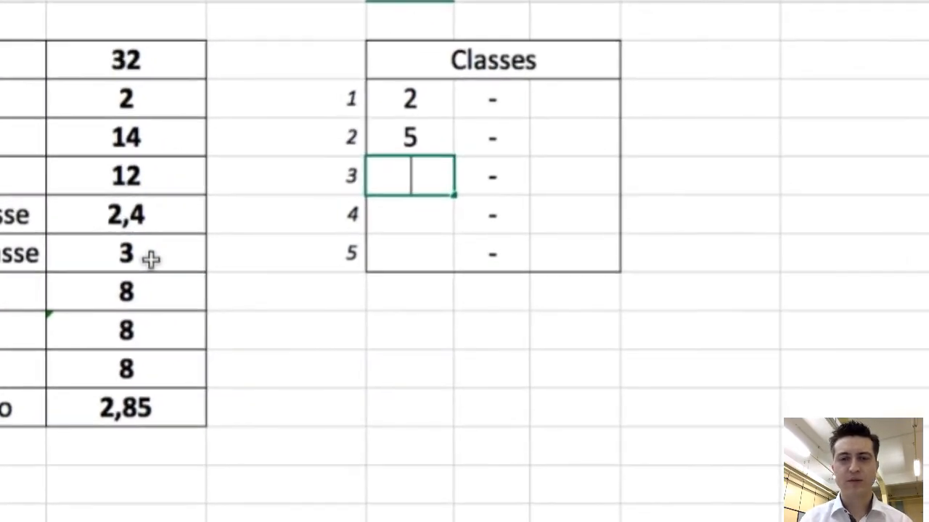
# Step: Make the D7 reference in F4's formula absolute and copy the formula down to F7
pyautogui.press('Escape')
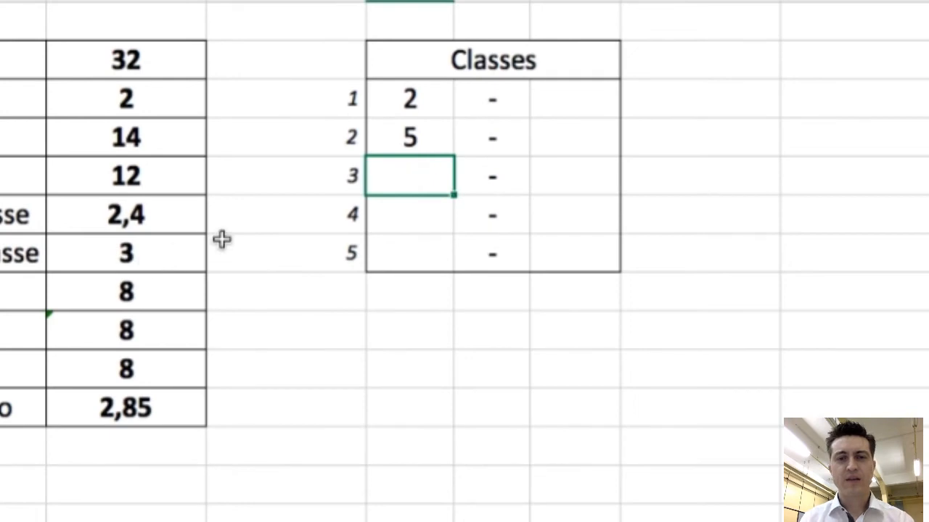
pyautogui.click(399, 145)
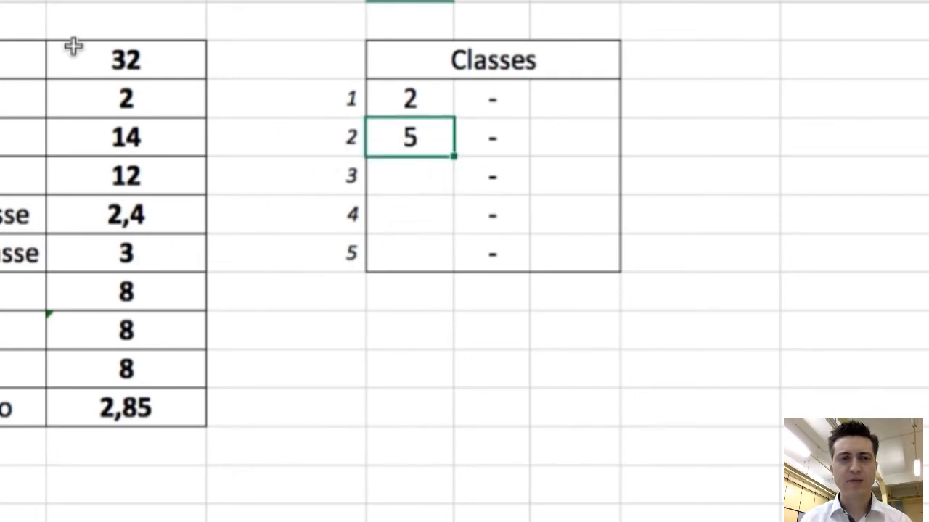
pyautogui.doubleClick(396, 139)
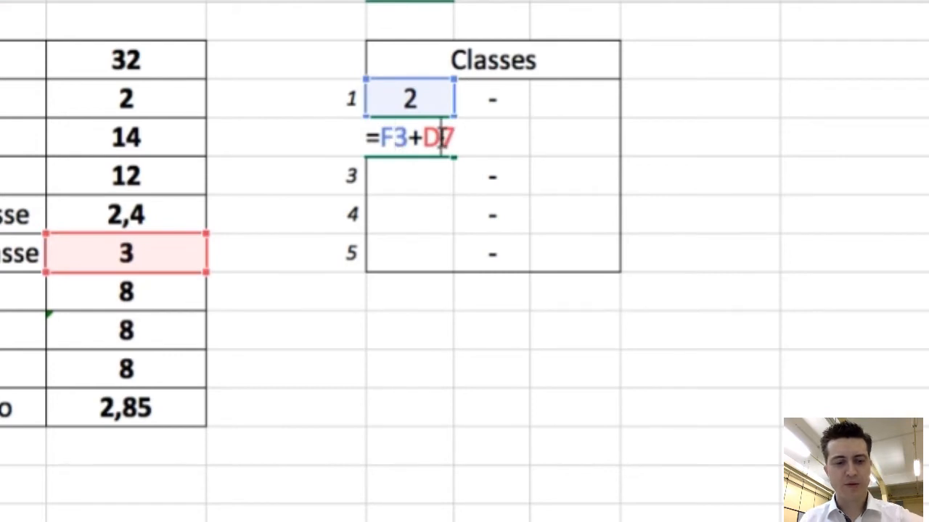
pyautogui.press('F4')
pyautogui.press('Return')
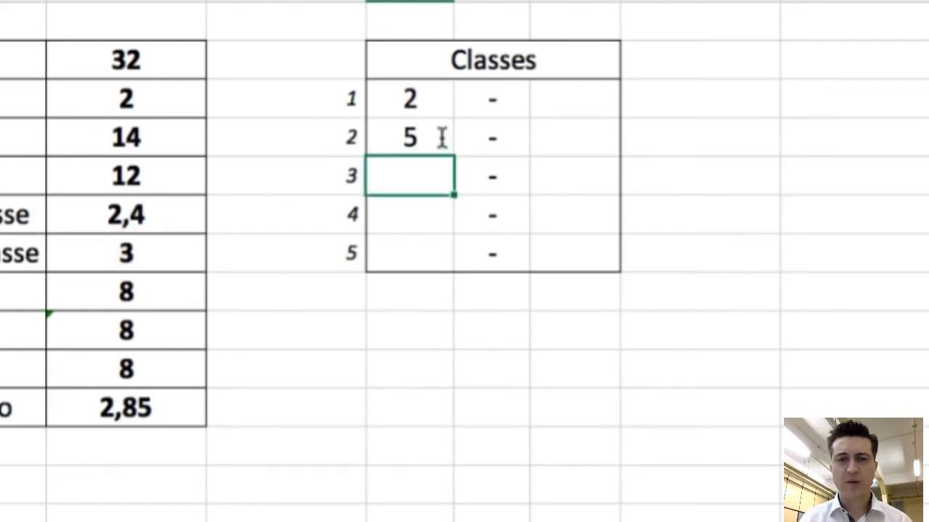
pyautogui.click(433, 137)
pyautogui.moveTo(453, 156); pyautogui.dragTo(447, 262)
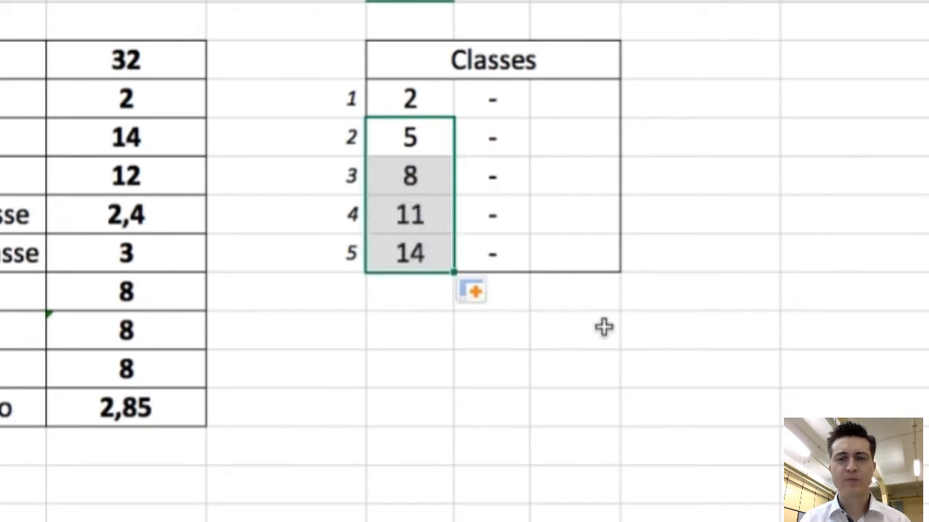
# Step: Enter 4 as the upper limit of the first class in H3
pyautogui.click(589, 109)
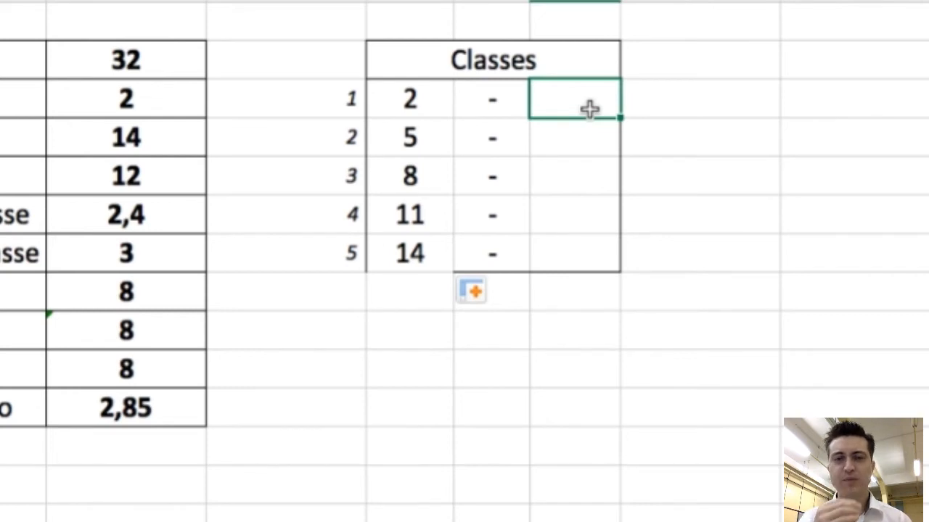
pyautogui.click(416, 140)
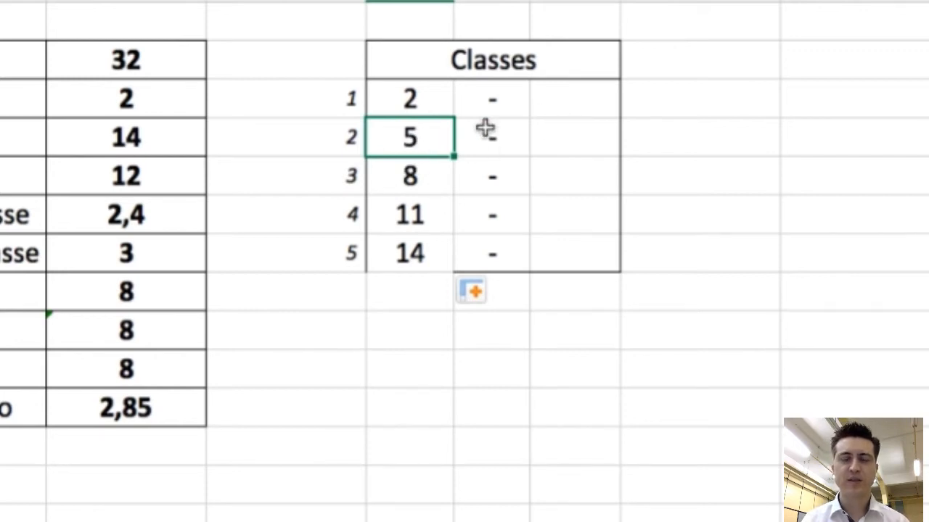
pyautogui.click(567, 101)
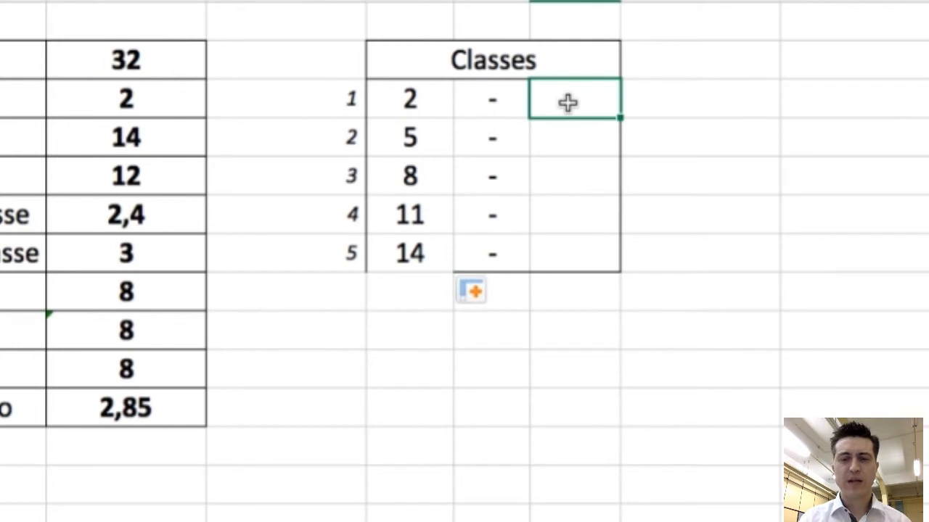
pyautogui.write('4')
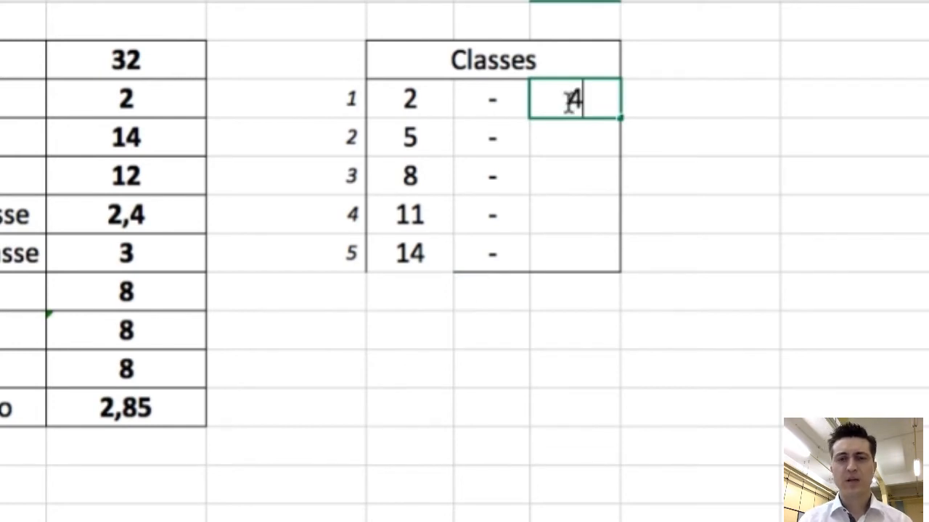
pyautogui.press('Return')
pyautogui.click(593, 103)
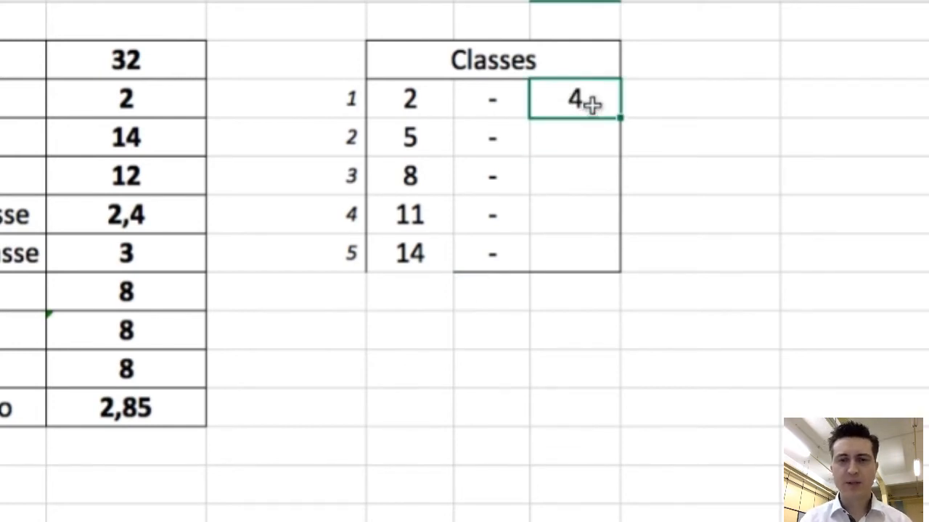
# Step: Calculate the second upper class limit in H4 with =H3+$D$7 and copy the formula down to H7
pyautogui.click(583, 137)
pyautogui.write('=')
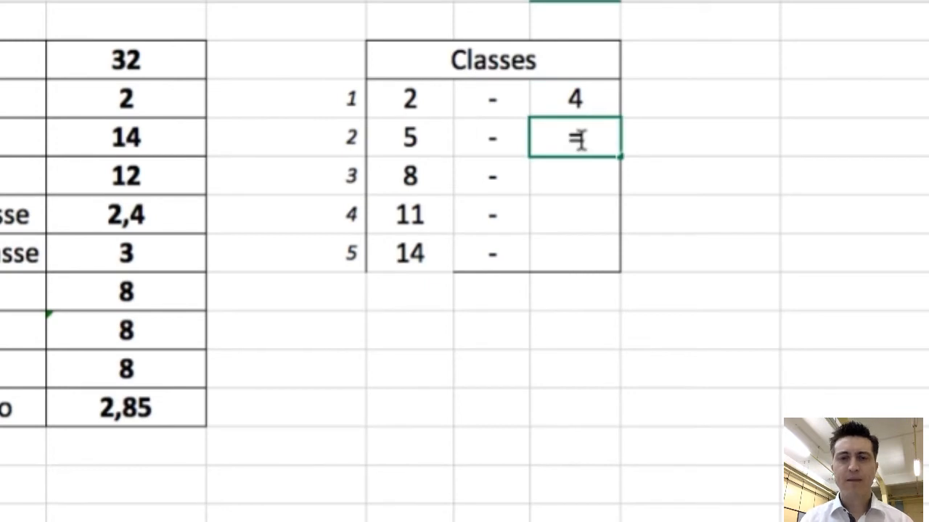
pyautogui.click(584, 102)
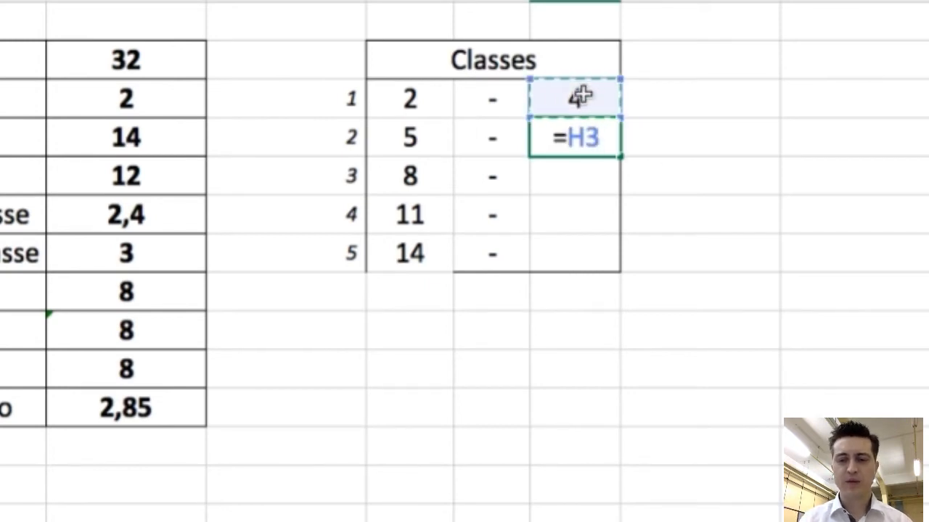
pyautogui.write('+')
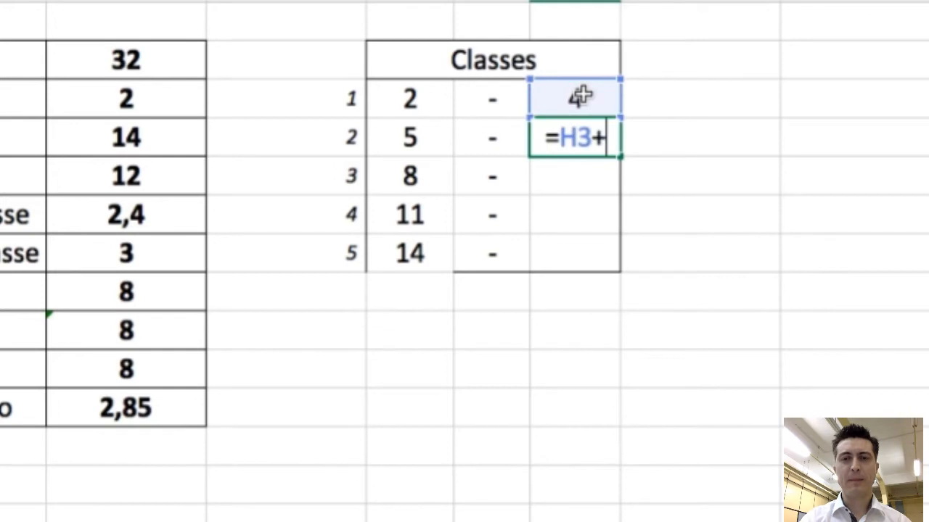
pyautogui.click(163, 254)
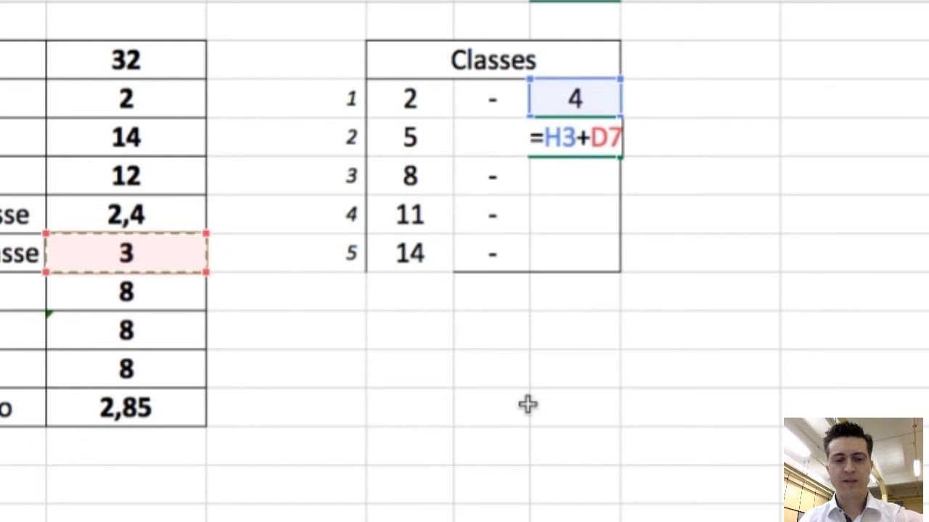
pyautogui.press('F4')
pyautogui.press('Return')
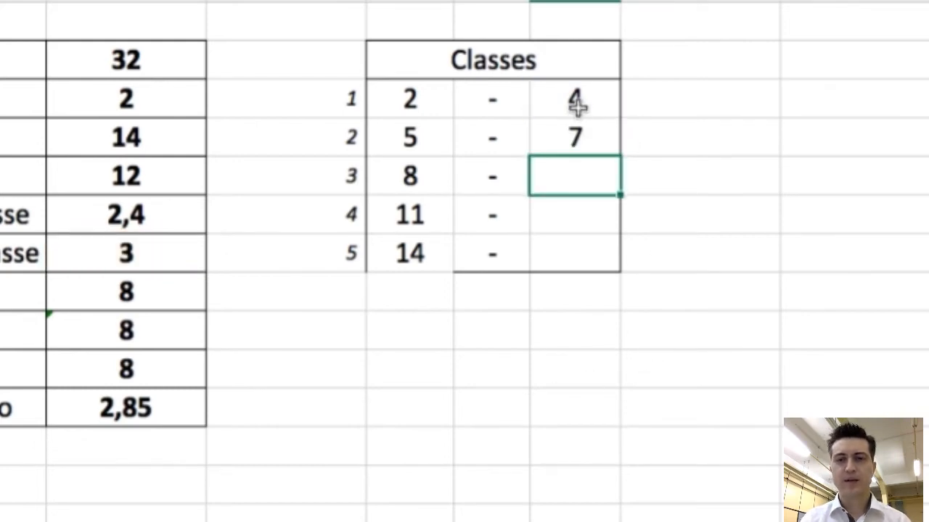
pyautogui.click(585, 137)
pyautogui.moveTo(618, 157); pyautogui.dragTo(613, 268)
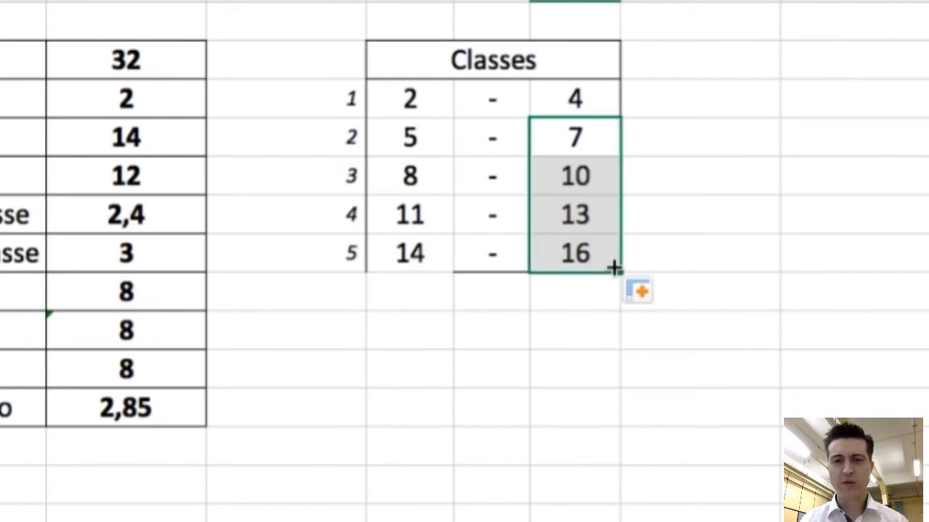
# Step: Add the missing bottom border to the last class row, F7:H7
pyautogui.click(520, 308)
pyautogui.scroll(-4, 147, 477)
pyautogui.scroll(4, 147, 477)
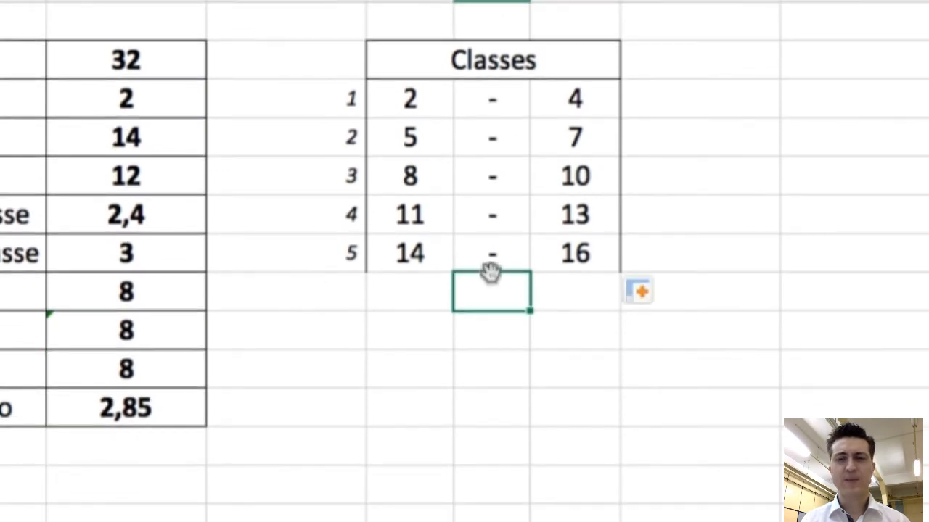
pyautogui.moveTo(431, 270); pyautogui.dragTo(543, 266)
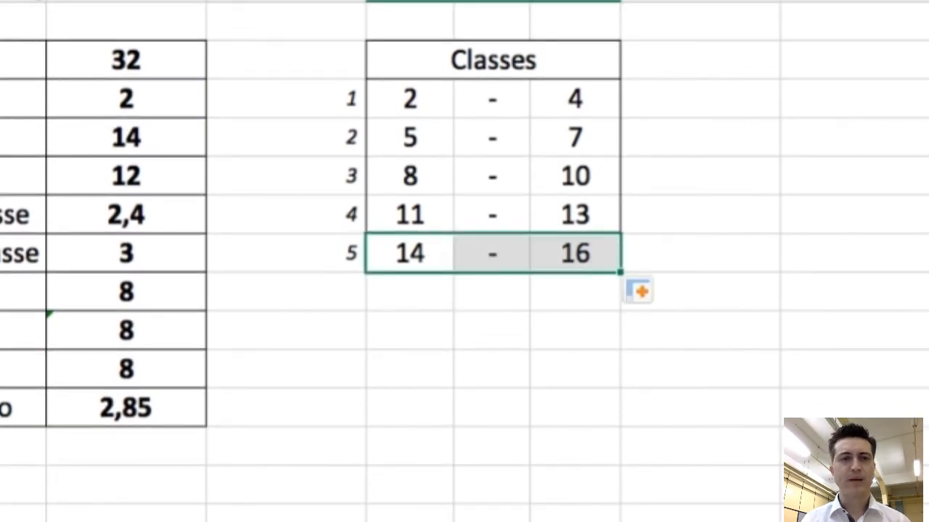
pyautogui.click(1, 1)
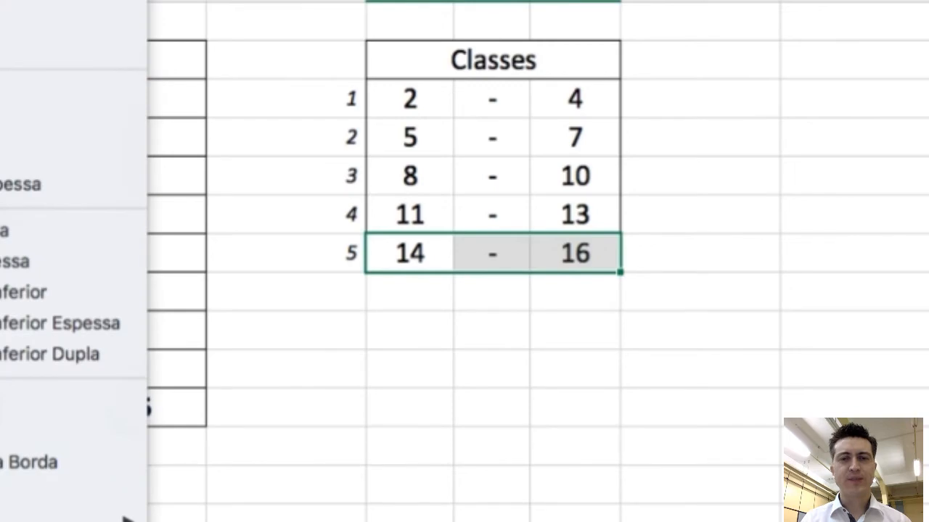
pyautogui.click(1, 1)
# Step: Enter the column heading Frequência in I2, beside the Classes heading
pyautogui.click(697, 63)
pyautogui.write('Frqu')
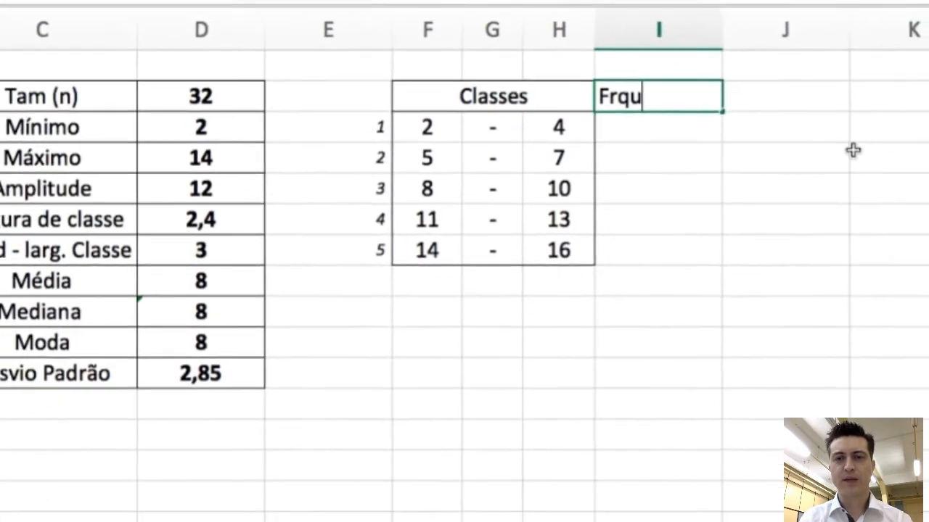
pyautogui.press('BackSpace')
pyautogui.press('BackSpace')
pyautogui.write('equência')
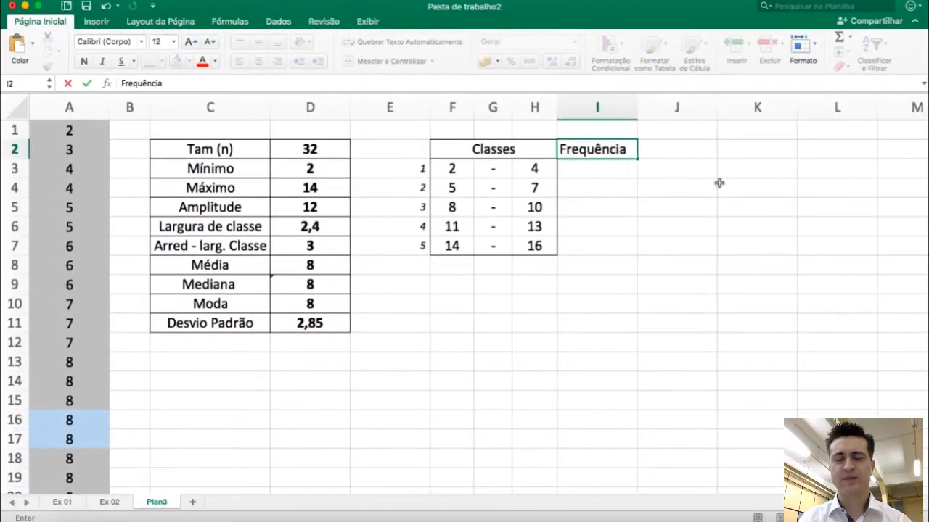
pyautogui.press('Return')
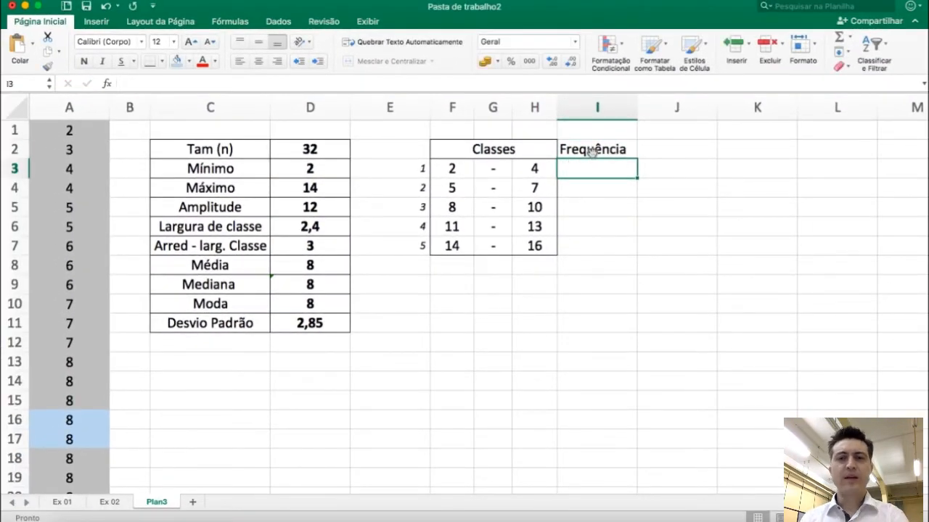
pyautogui.click(594, 149)
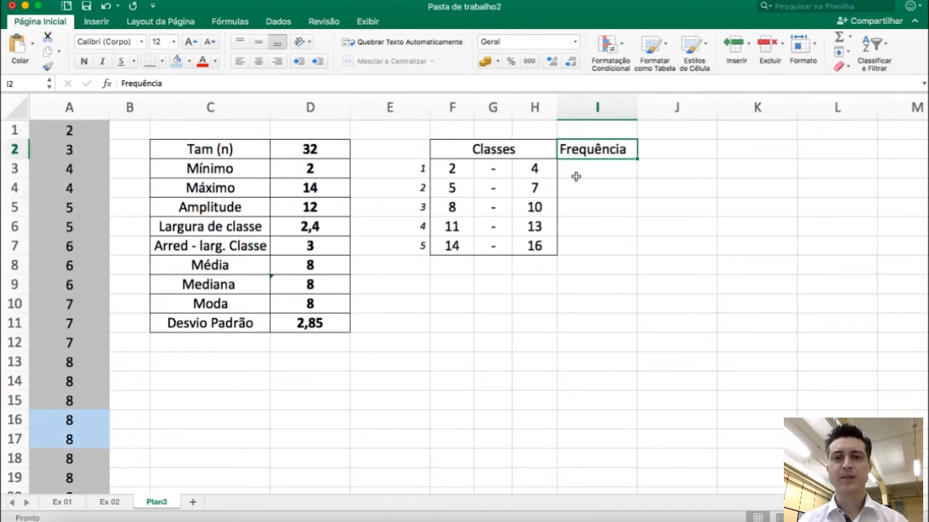
# Step: Start a FREQÜÊNCIA formula in I3 with the data in A1:A32 as its data array
pyautogui.moveTo(548, 170); pyautogui.dragTo(547, 245)
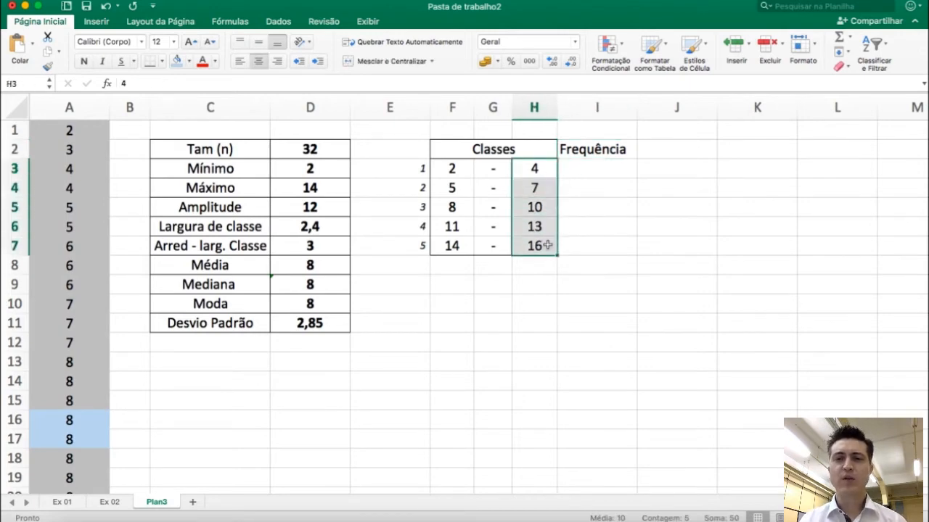
pyautogui.click(598, 172)
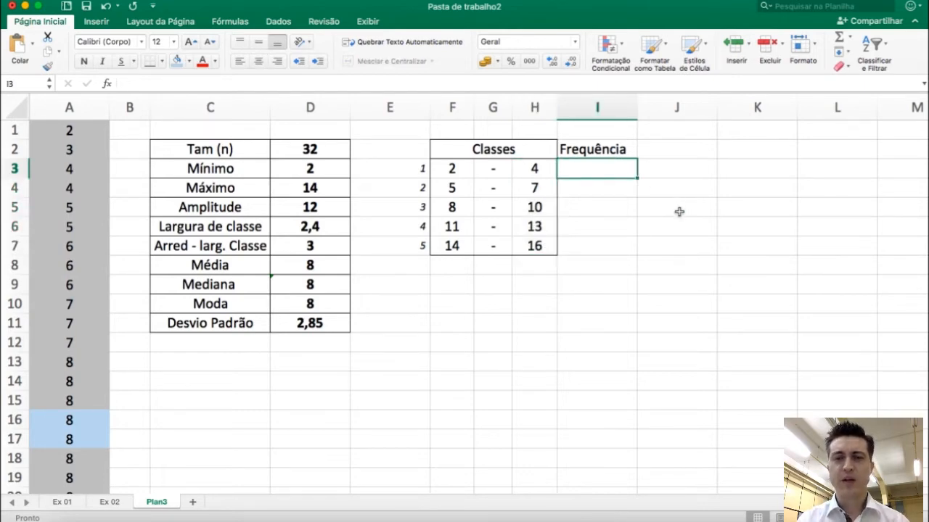
pyautogui.hscroll(3, 600, 275)
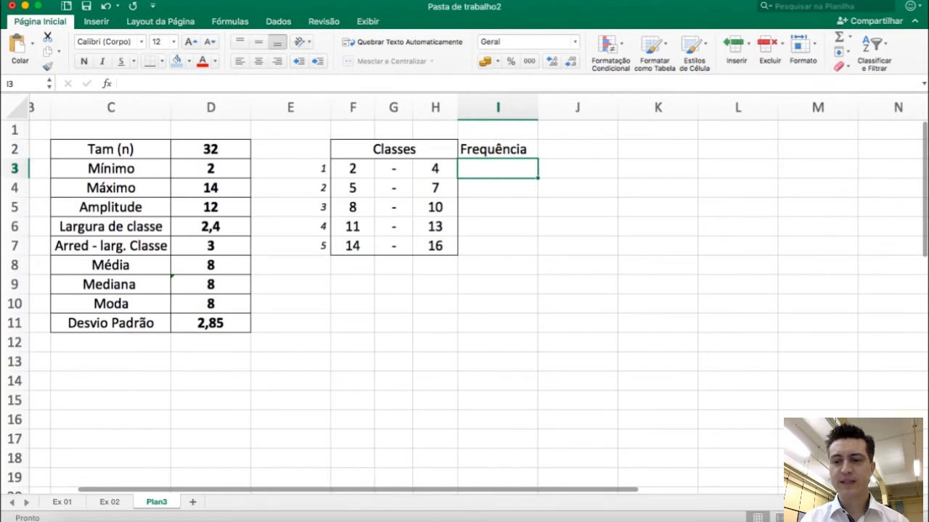
pyautogui.click(891, 518)
pyautogui.click(891, 518)
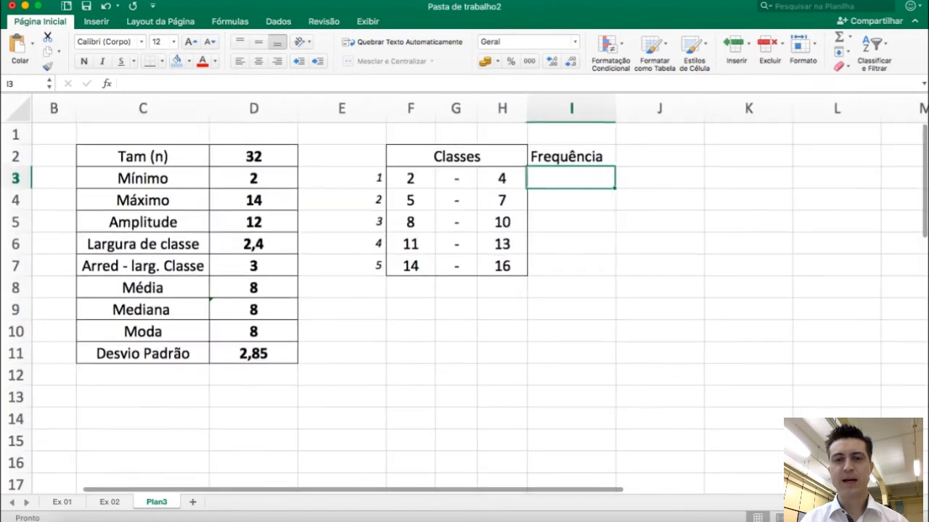
pyautogui.click(891, 518)
pyautogui.hscroll(5, 479, 293)
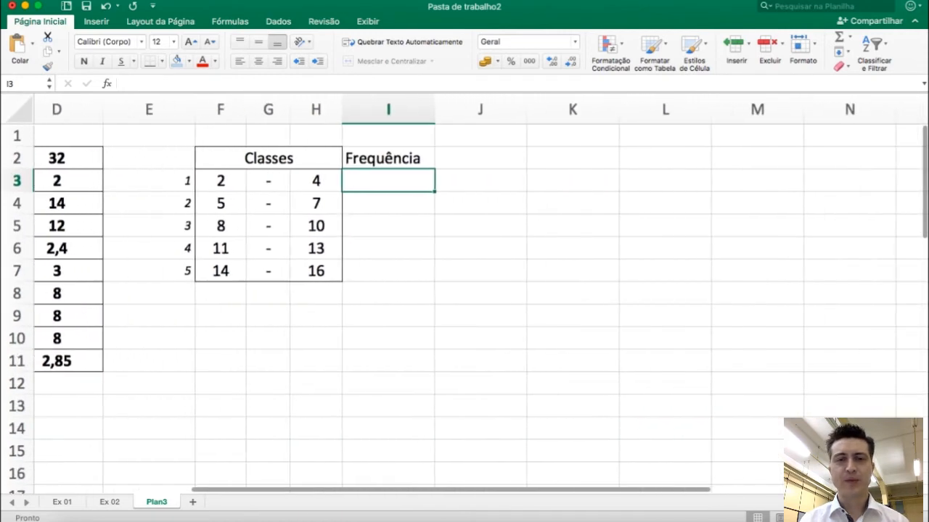
pyautogui.click(891, 518)
pyautogui.click(891, 518)
pyautogui.hscroll(3, 764, 458)
pyautogui.write('=')
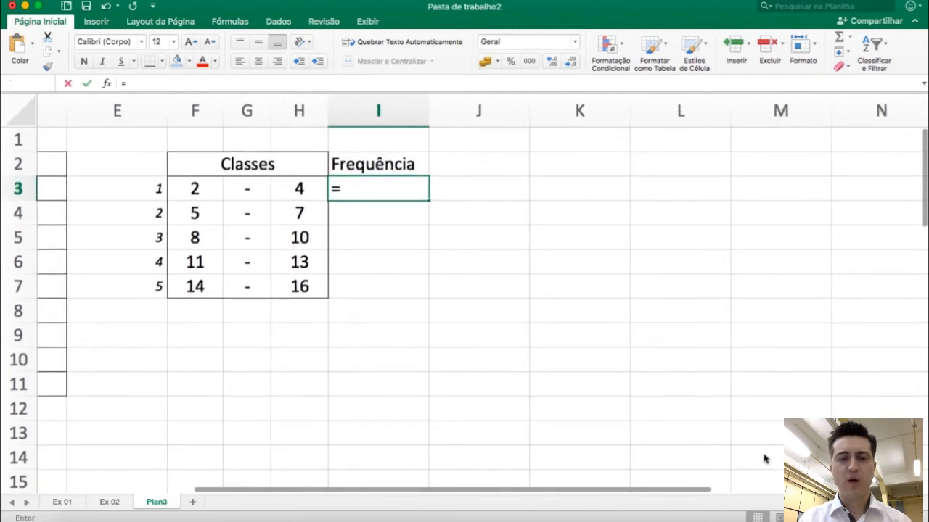
pyautogui.write('fr')
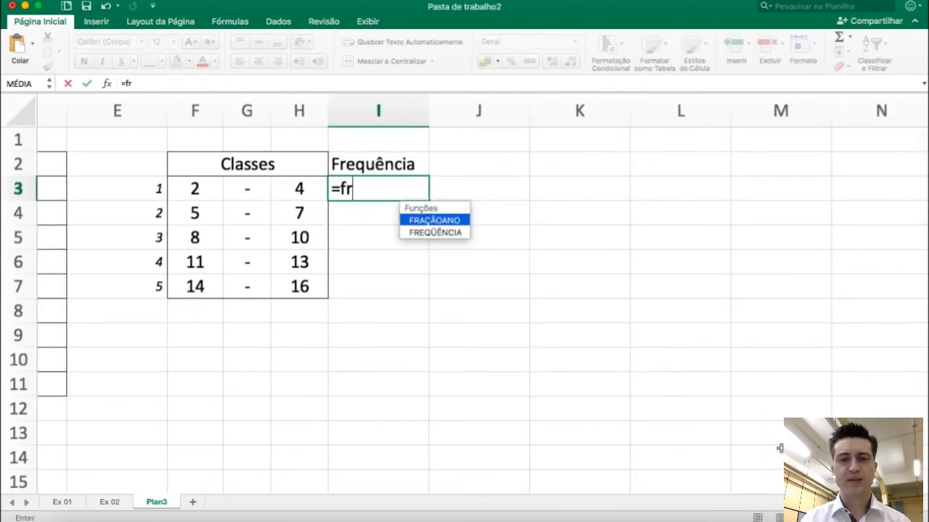
pyautogui.doubleClick(456, 234)
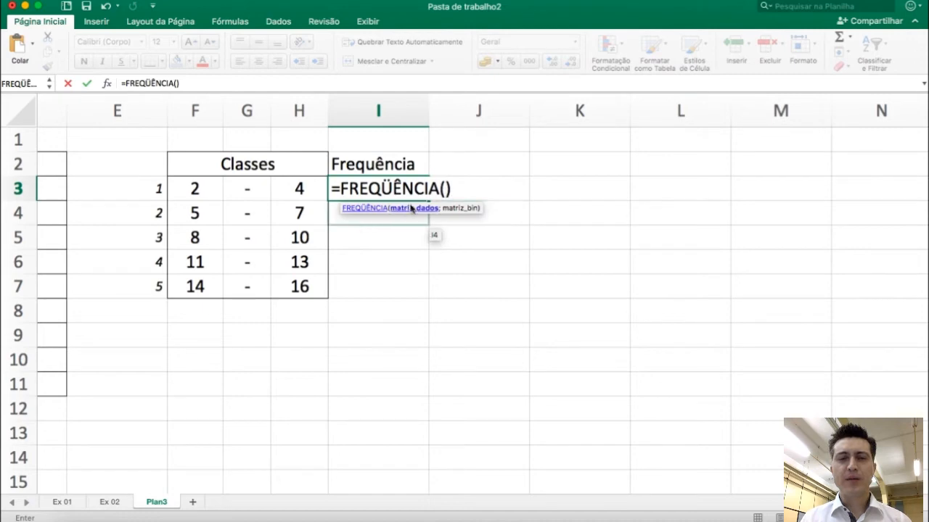
pyautogui.hscroll(-2, 341, 268)
pyautogui.hscroll(-3, 341, 268)
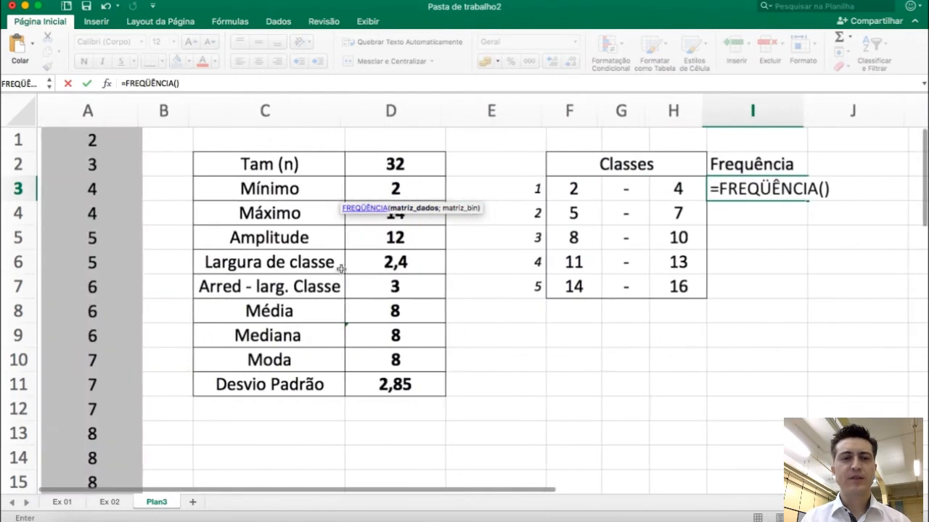
pyautogui.click(78, 141)
pyautogui.moveTo(78, 413); pyautogui.dragTo(85, 388)
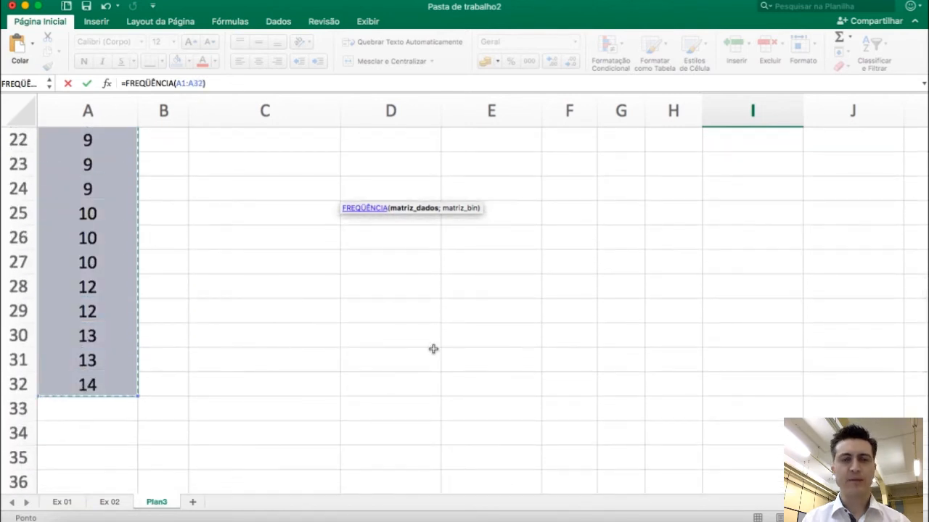
# Step: Complete the I3 FREQÜÊNCIA formula with the upper class limits H3:H7 as the bin array
pyautogui.scroll(10, 433, 348)
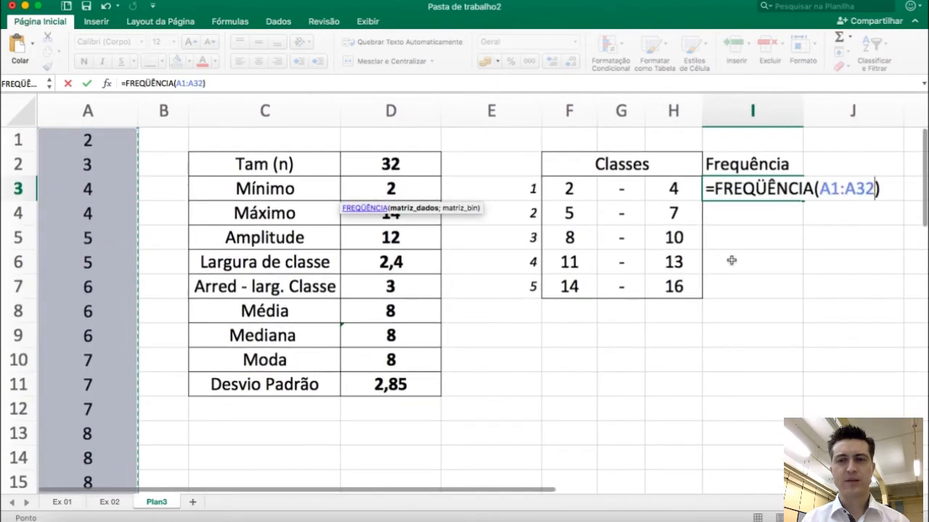
pyautogui.hscroll(3, 748, 259)
pyautogui.hscroll(2, 748, 260)
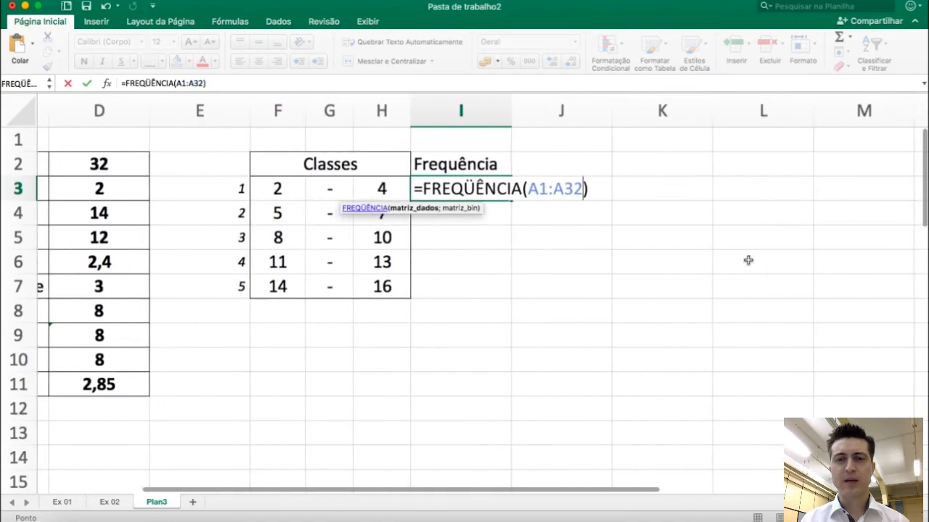
pyautogui.write(';')
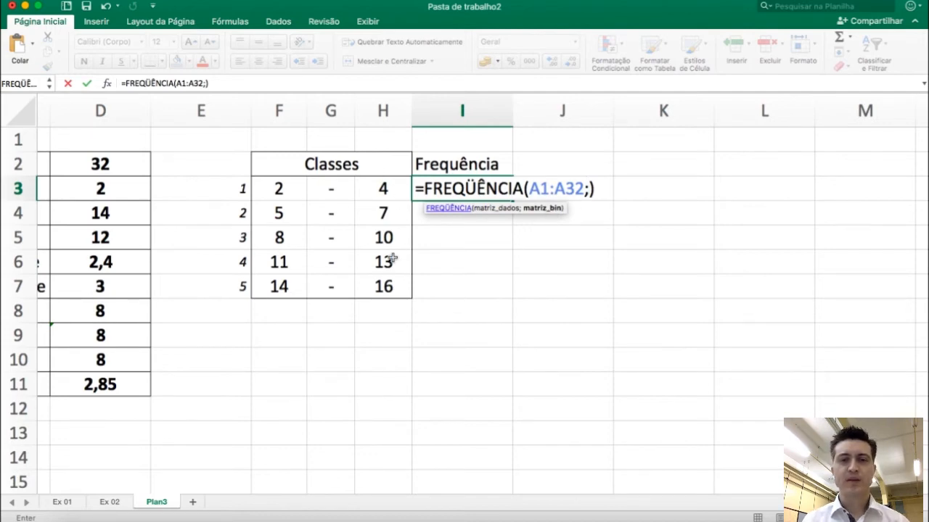
pyautogui.moveTo(385, 198); pyautogui.dragTo(387, 287)
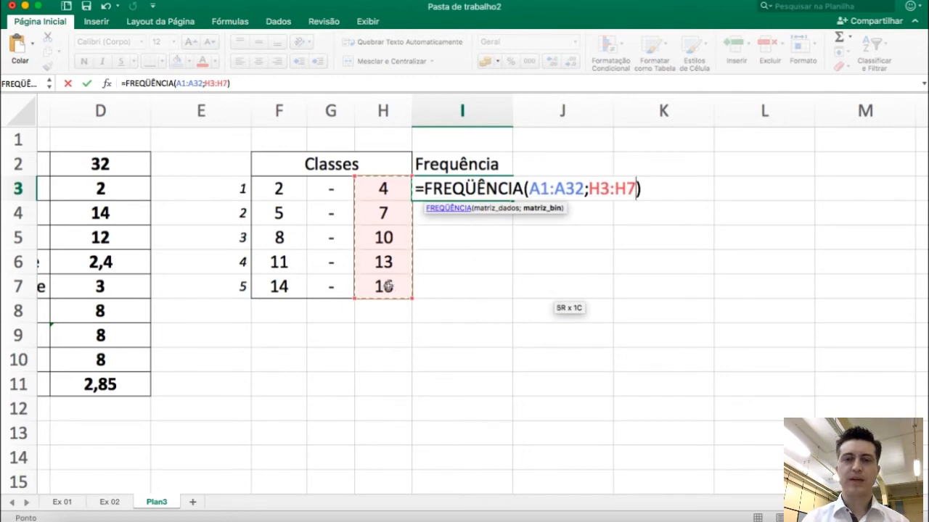
pyautogui.press('Return')
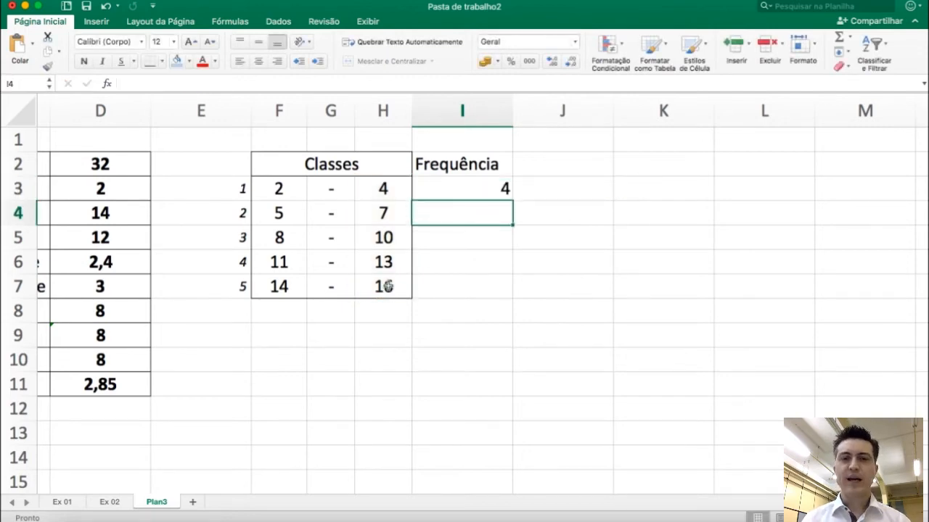
# Step: Apply the I3 FREQÜÊNCIA formula as an array formula across I3:I7, and centre and border the frequency cells
pyautogui.click(476, 190)
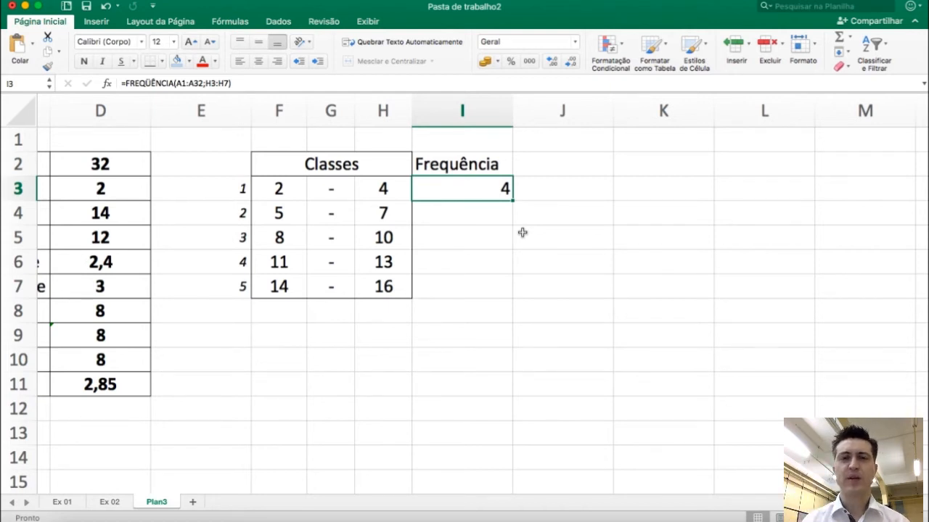
pyautogui.click(498, 211)
pyautogui.moveTo(498, 193); pyautogui.dragTo(496, 287)
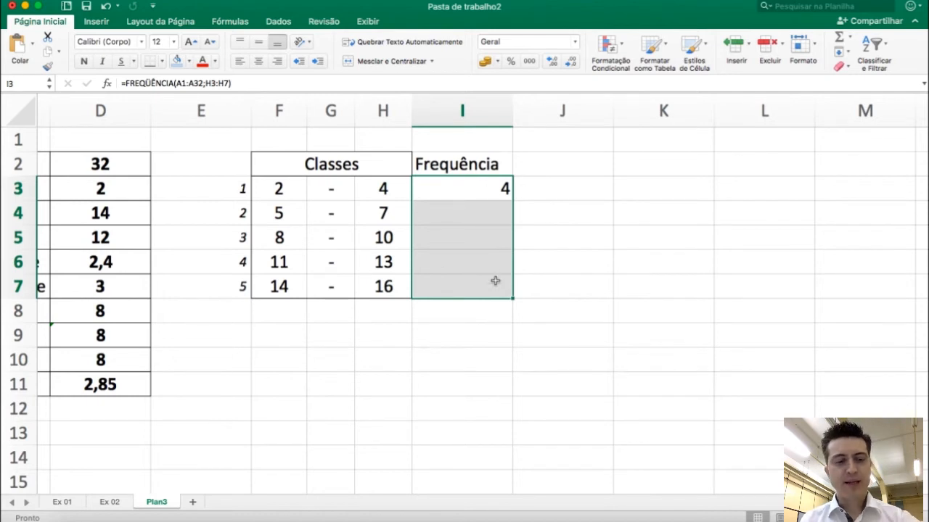
pyautogui.press('F2')
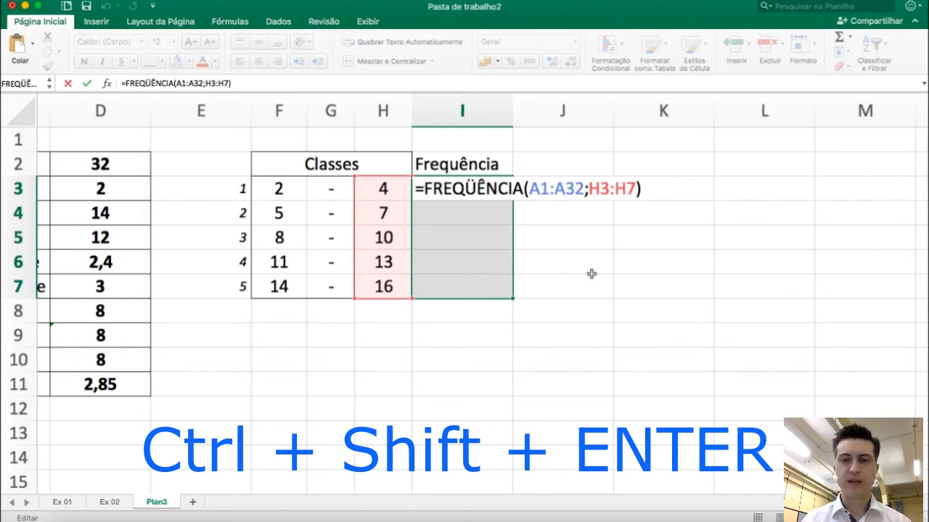
pyautogui.hotkey('ctrl', 'shift', 'Return')
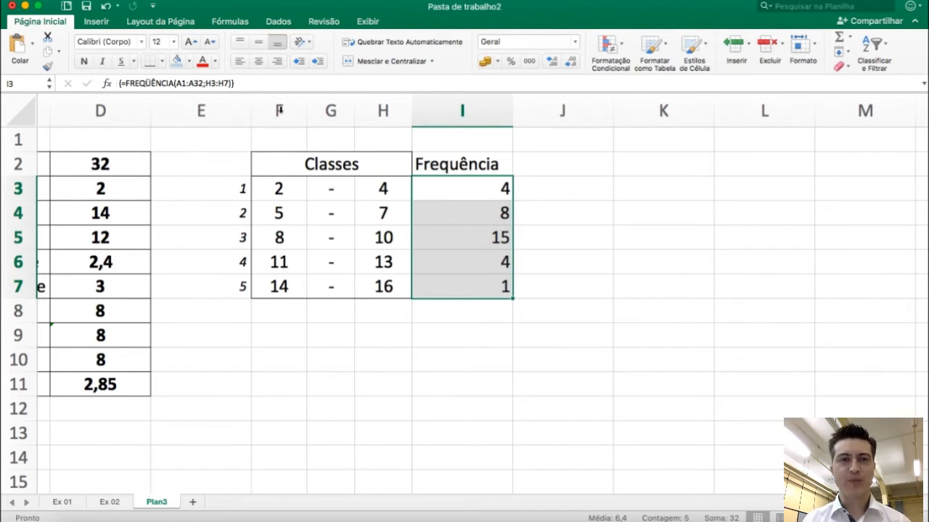
pyautogui.click(259, 61)
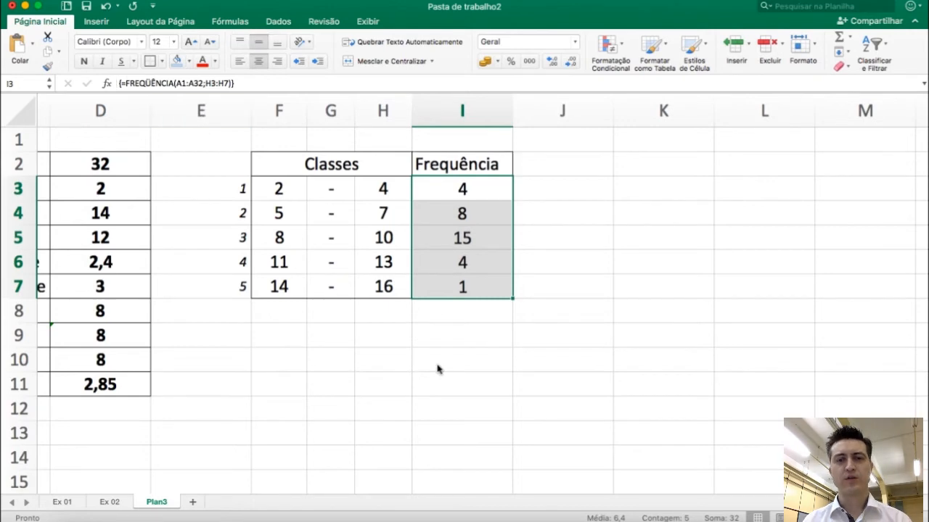
# Step: Enter the column headings Freq. Relativa in J2 and Freq. Acum. in K2, beside the Frequência heading
pyautogui.click(547, 261)
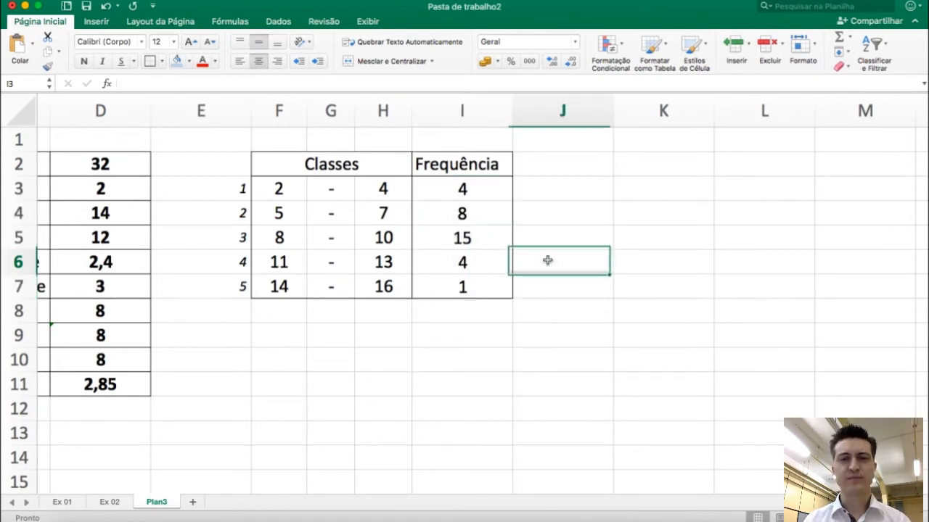
pyautogui.click(566, 169)
pyautogui.write('F')
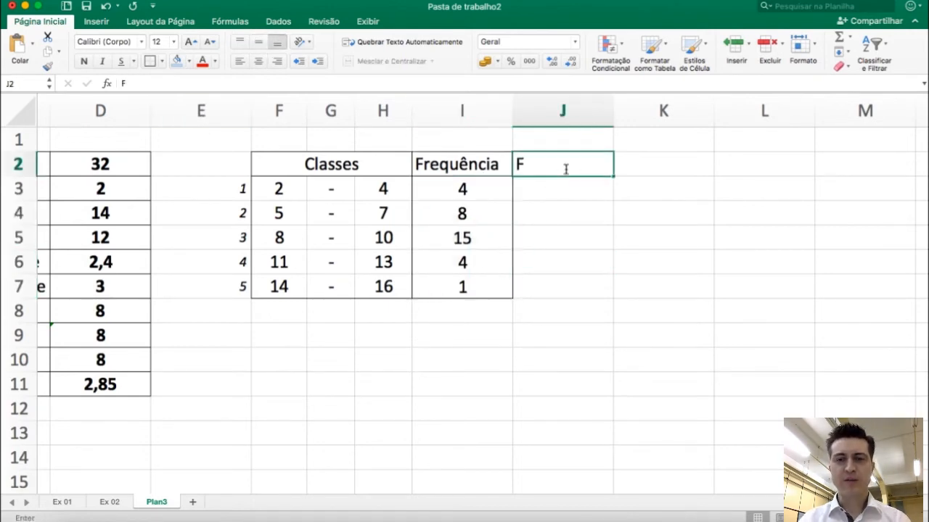
pyautogui.write('req. relativa')
pyautogui.press('Return')
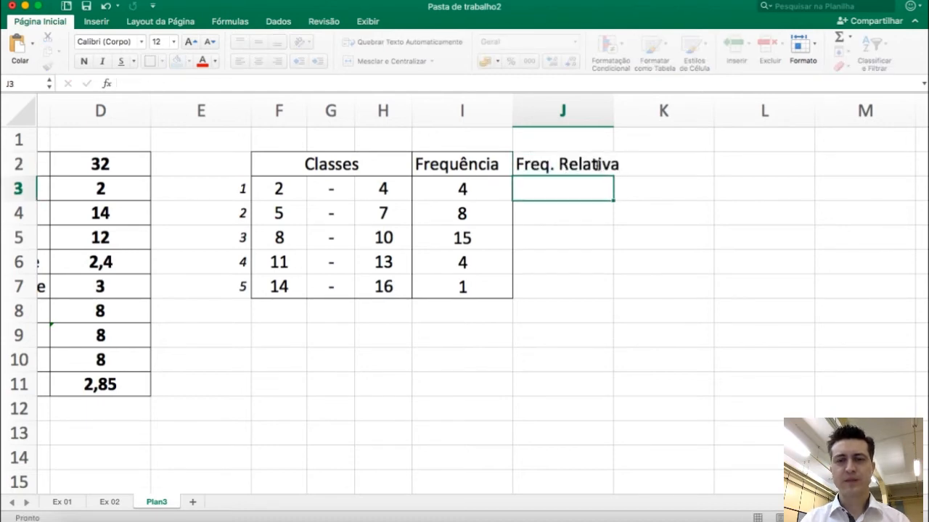
pyautogui.click(643, 168)
pyautogui.write('Freq')
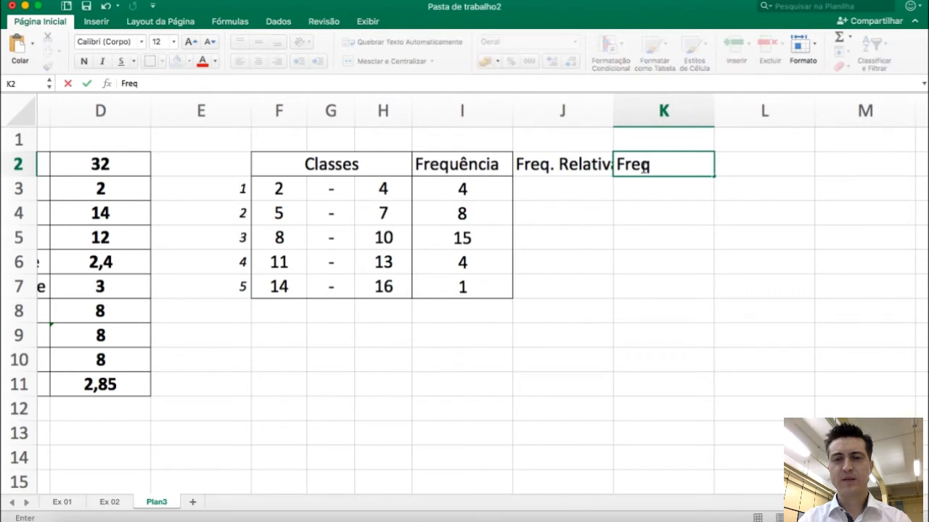
pyautogui.write('. Acum')
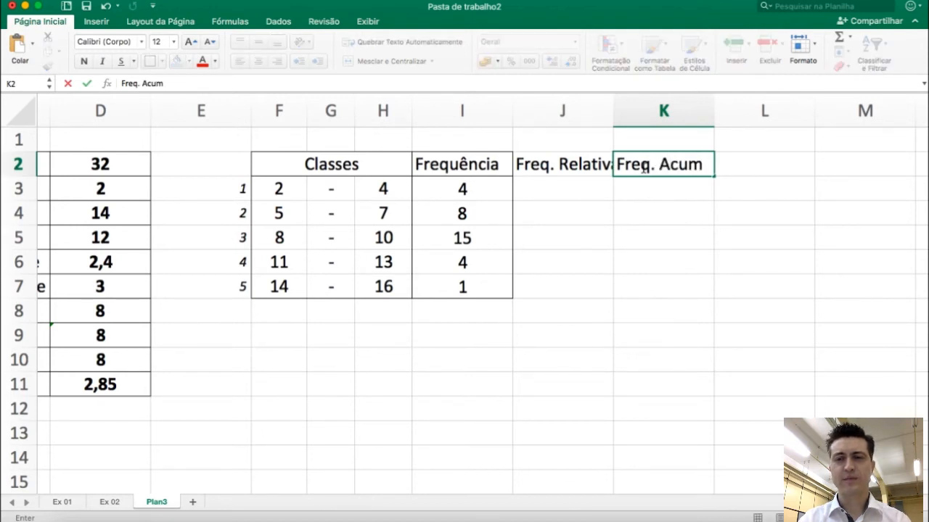
pyautogui.press('Return')
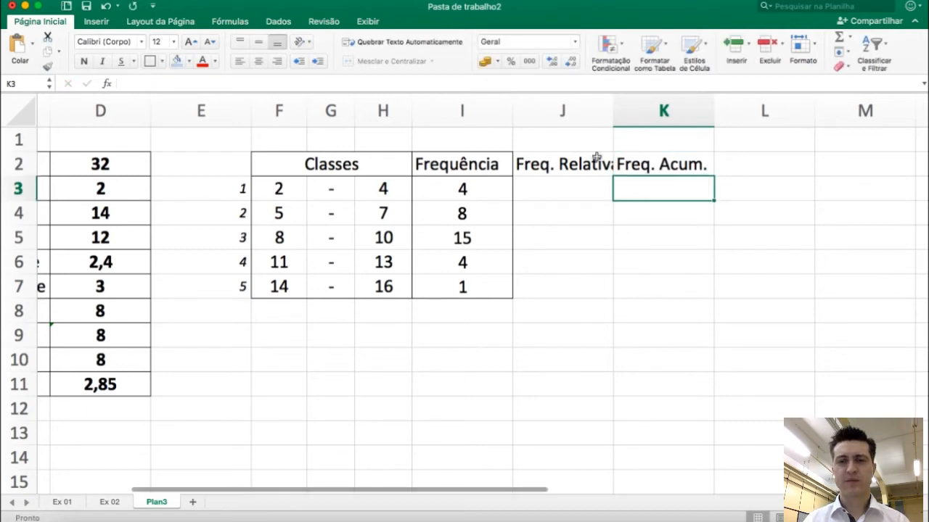
# Step: Reduce the heading row F2:K2 to font size 10 and centre it horizontally and vertically
pyautogui.click(588, 157)
pyautogui.moveTo(380, 156); pyautogui.dragTo(618, 174)
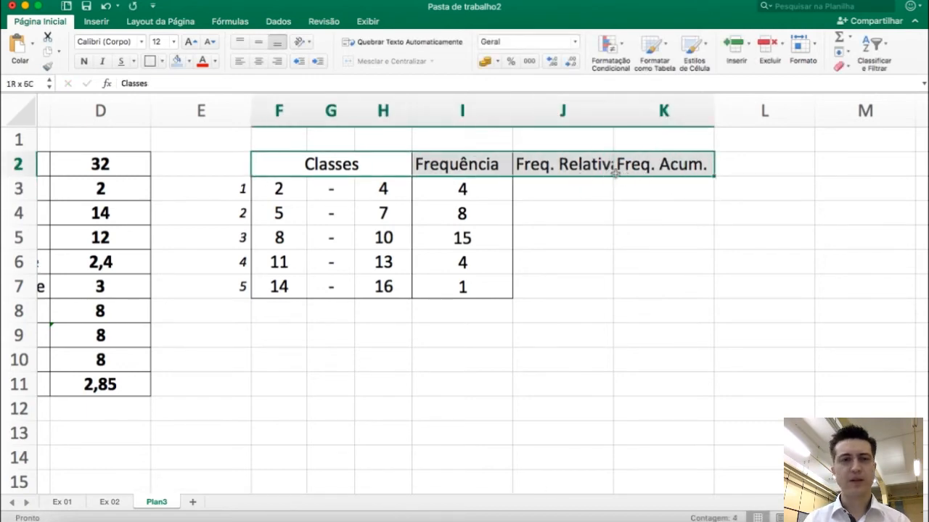
pyautogui.click(209, 43)
pyautogui.click(210, 45)
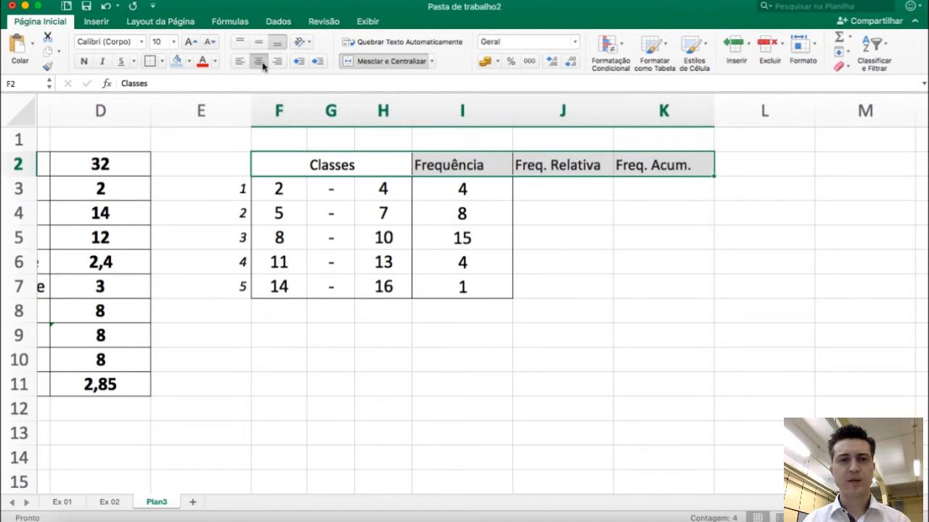
pyautogui.click(258, 61)
pyautogui.click(259, 43)
pyautogui.click(261, 63)
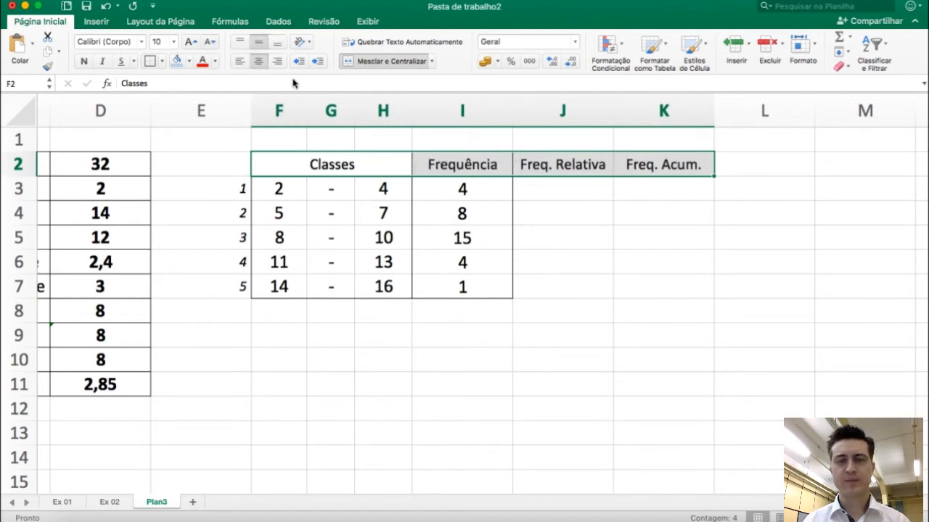
# Step: Add outside borders around the empty cells J3:J7 and K3:K8 under the two new headings
pyautogui.moveTo(580, 192); pyautogui.dragTo(588, 289)
pyautogui.moveTo(641, 191); pyautogui.dragTo(639, 299)
pyautogui.click(154, 65)
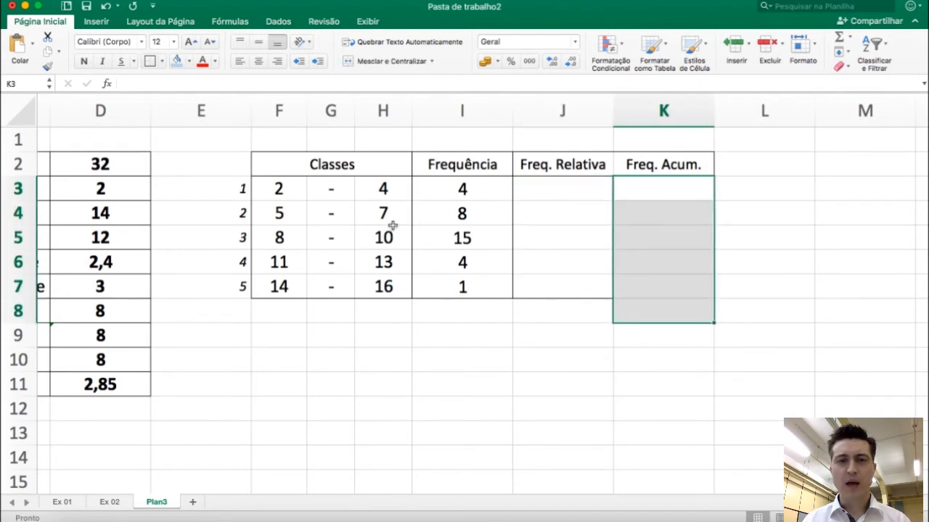
# Step: Total the class frequencies I3:I7 with a SOMA formula in I8
pyautogui.click(457, 200)
pyautogui.click(456, 312)
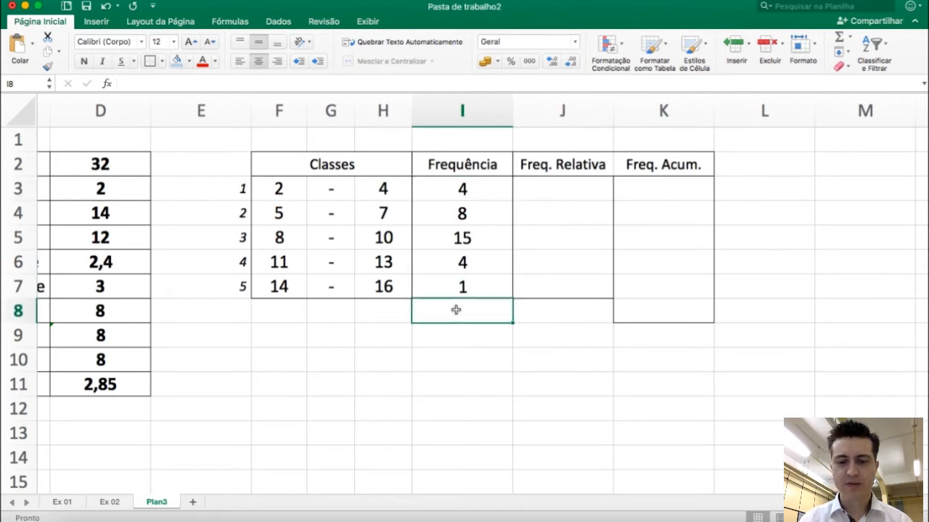
pyautogui.write('=soma(')
pyautogui.moveTo(475, 191); pyautogui.dragTo(478, 286)
pyautogui.press('Return')
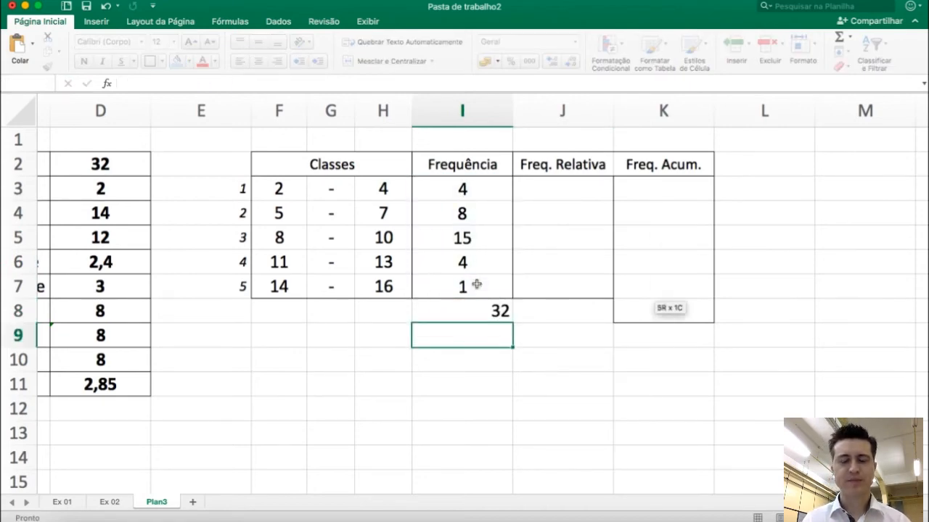
# Step: Format the frequency total in I8 as centred, italic text at font size 9
pyautogui.click(419, 308)
pyautogui.click(258, 61)
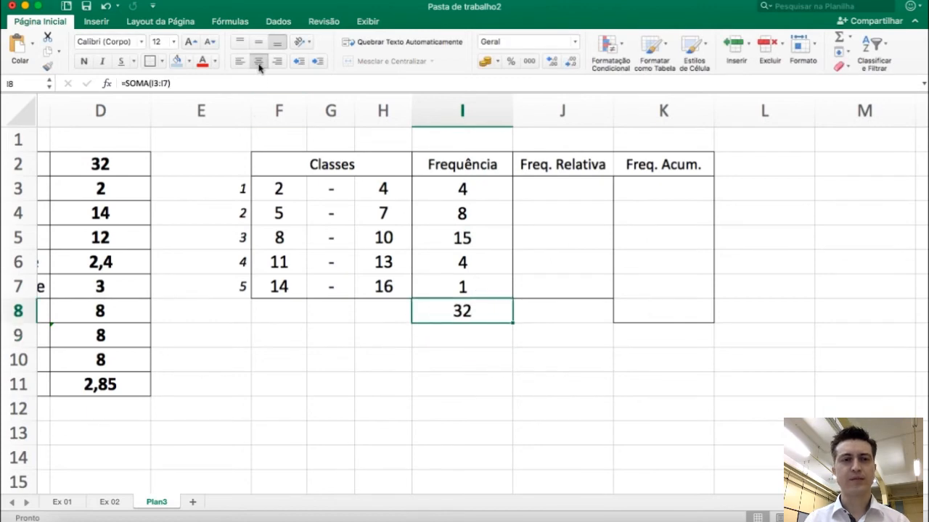
pyautogui.click(210, 42)
pyautogui.click(210, 42)
pyautogui.click(210, 42)
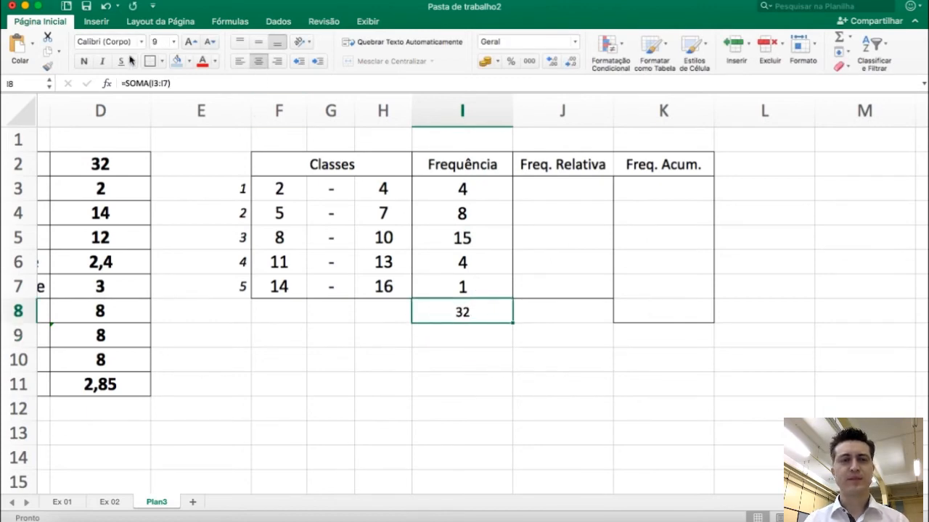
pyautogui.click(103, 61)
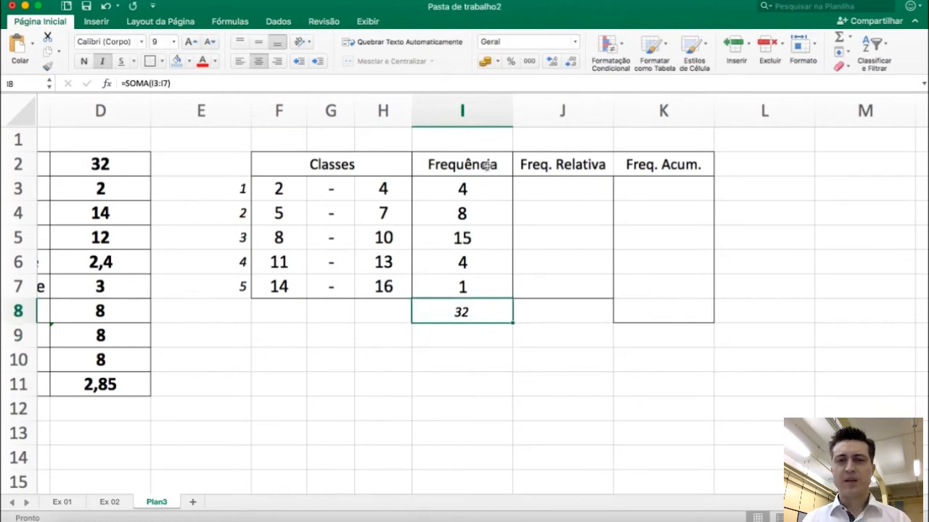
# Step: Calculate the first class's relative frequency in J3 as =I3/I8 and centre the result
pyautogui.click(575, 194)
pyautogui.write('=')
pyautogui.click(475, 191)
pyautogui.write('/')
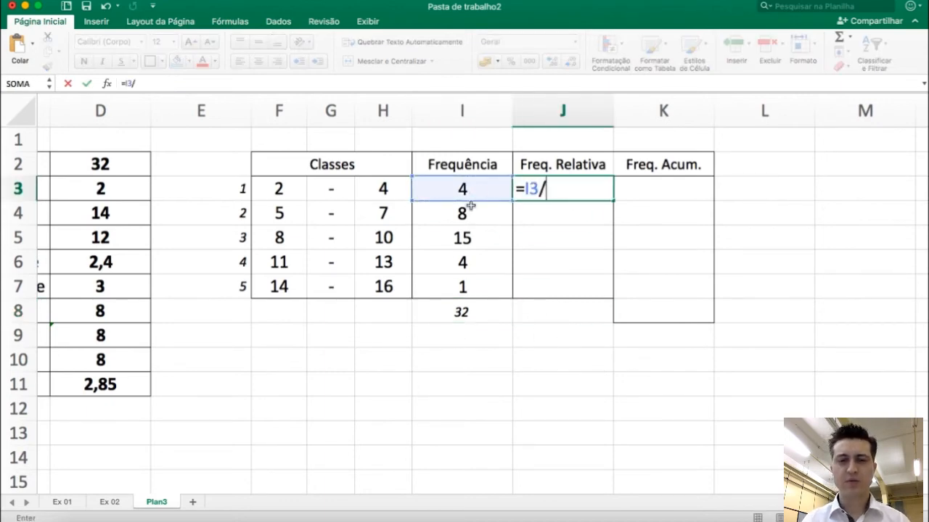
pyautogui.click(462, 309)
pyautogui.press('Return')
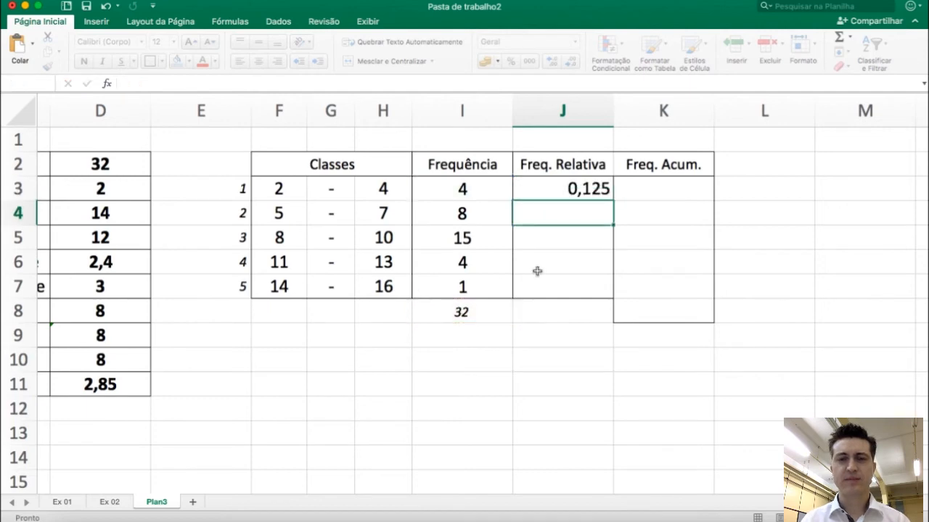
pyautogui.click(588, 190)
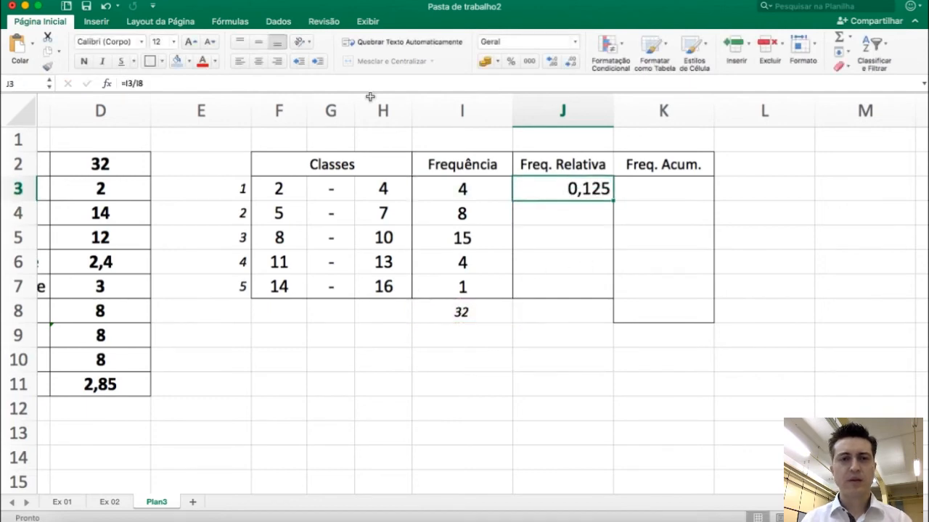
pyautogui.click(258, 61)
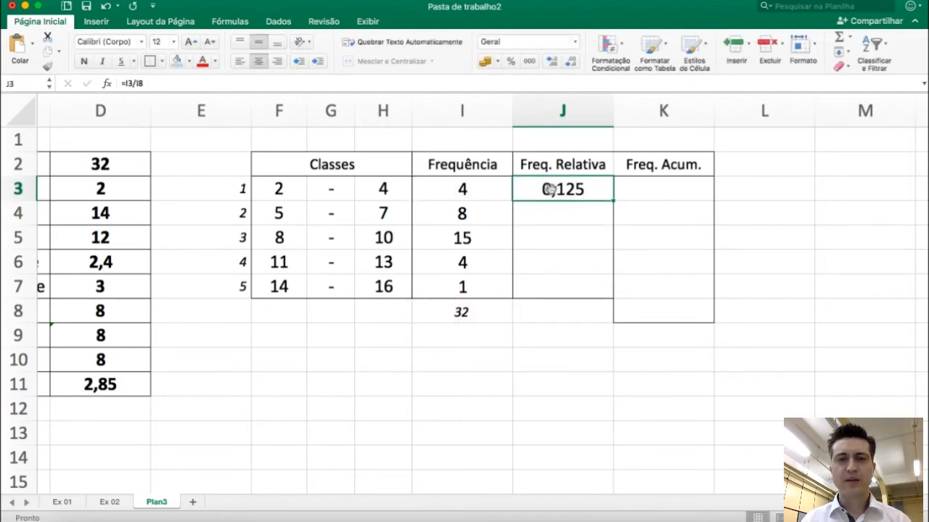
# Step: Make the total in the J3 formula an absolute reference ($I$8) and fill the formula down to J7
pyautogui.doubleClick(579, 190)
pyautogui.click(579, 190)
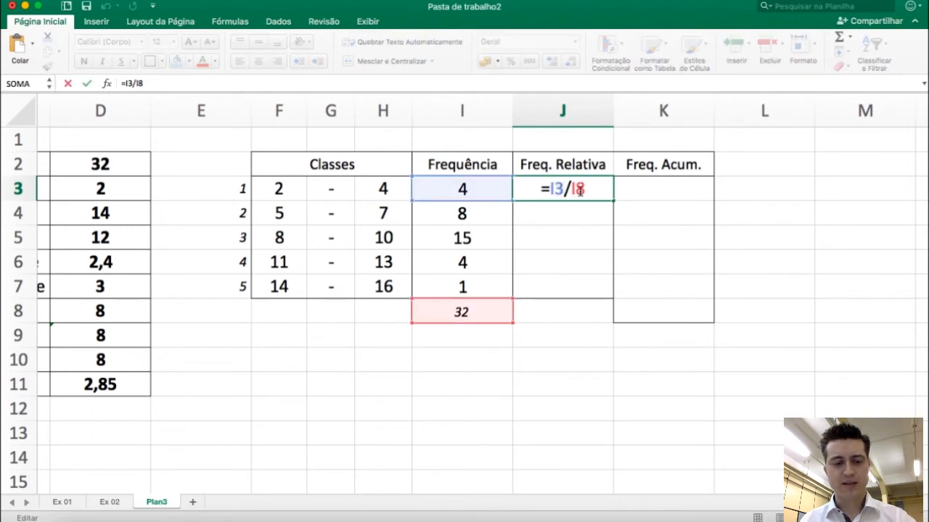
pyautogui.press('F4')
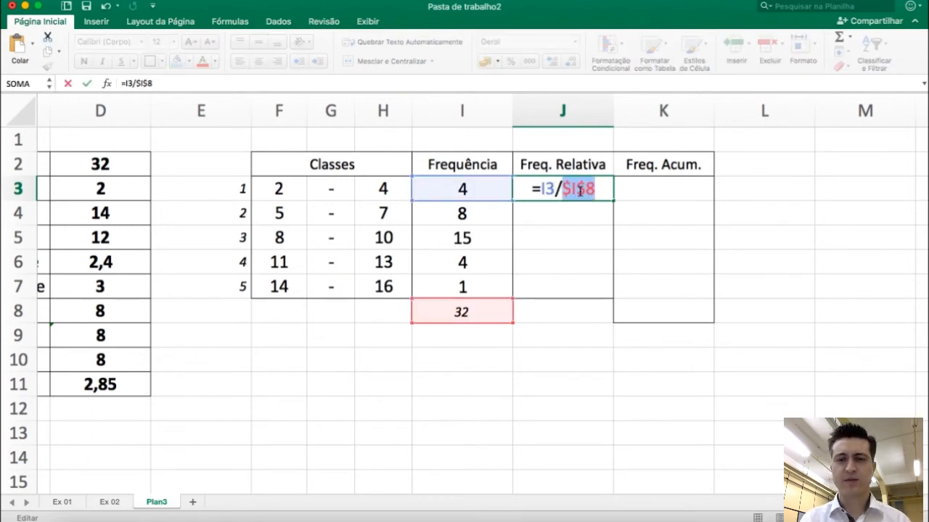
pyautogui.press('Return')
pyautogui.click(581, 190)
pyautogui.moveTo(612, 201); pyautogui.dragTo(607, 292)
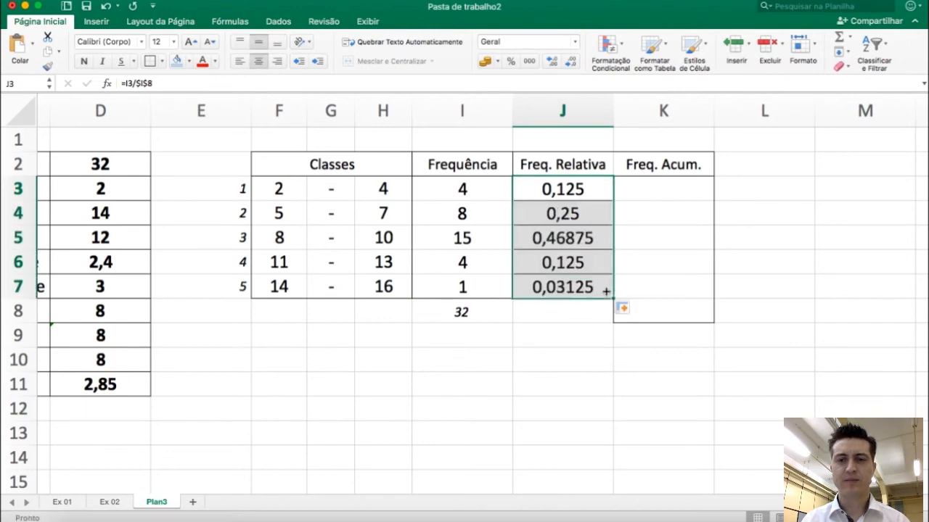
# Step: Show the relative frequencies in J3:J7 with two decimal places
pyautogui.click(568, 64)
pyautogui.click(570, 65)
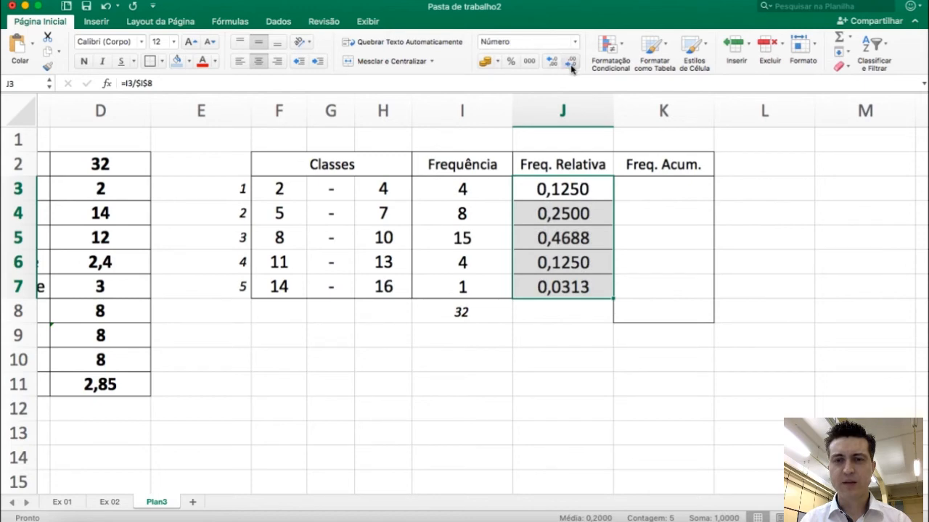
pyautogui.click(571, 65)
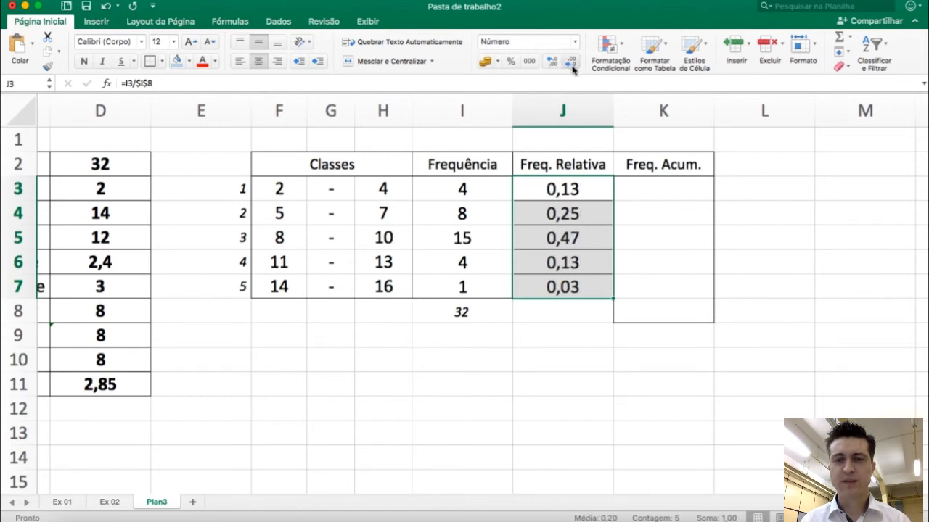
pyautogui.click(757, 247)
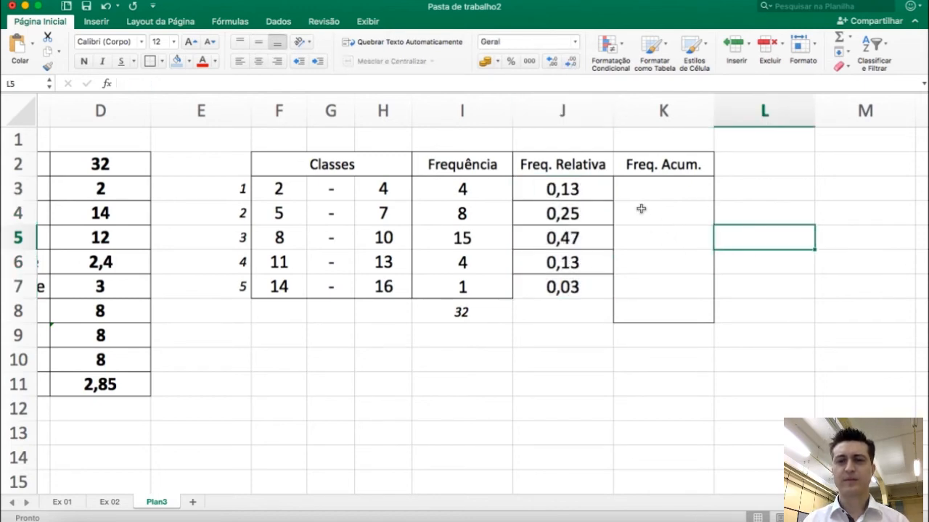
# Step: Clear all borders from J3:K8 and put an outside border around the relative frequencies J3:J7
pyautogui.moveTo(589, 195); pyautogui.dragTo(659, 321)
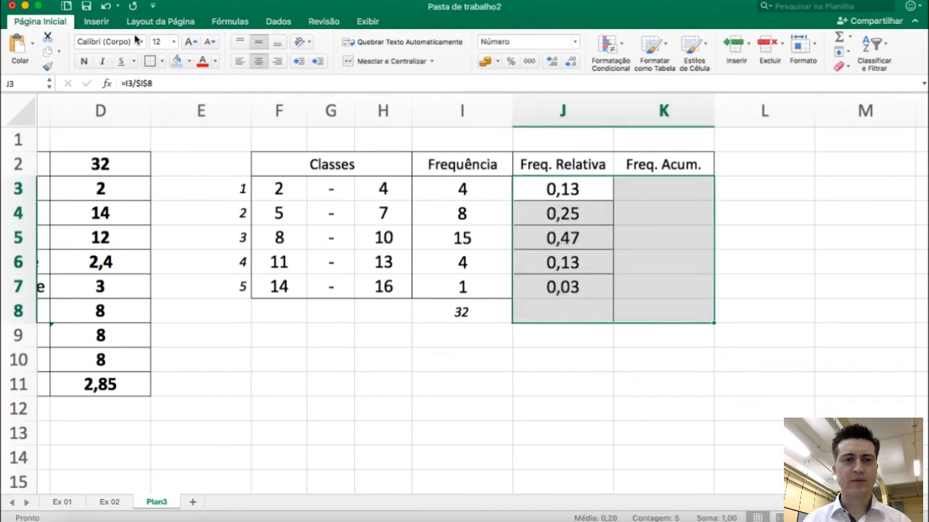
pyautogui.click(163, 63)
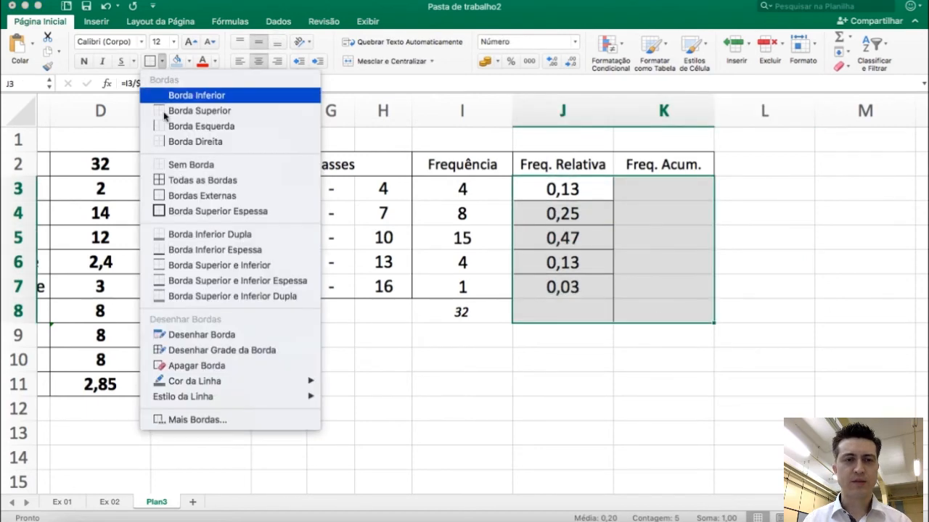
pyautogui.click(178, 162)
pyautogui.click(647, 370)
pyautogui.moveTo(580, 192); pyautogui.dragTo(581, 290)
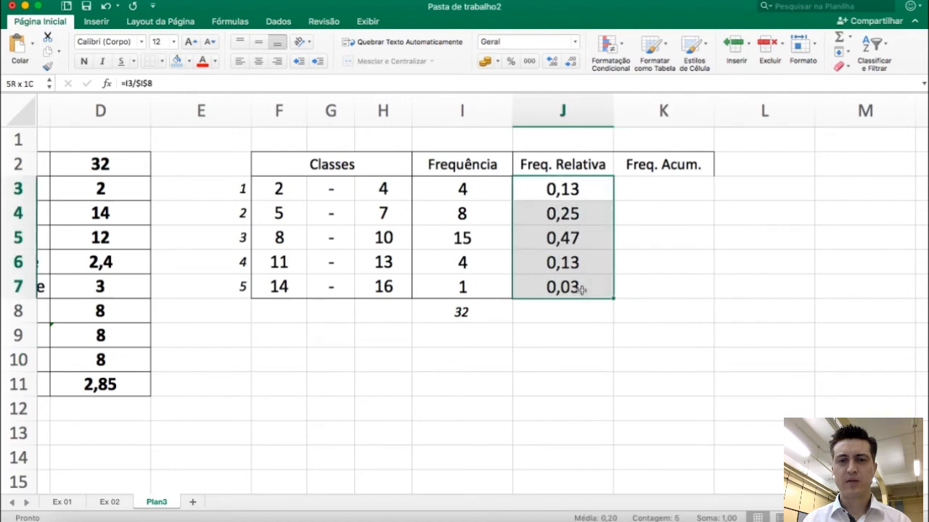
pyautogui.click(163, 62)
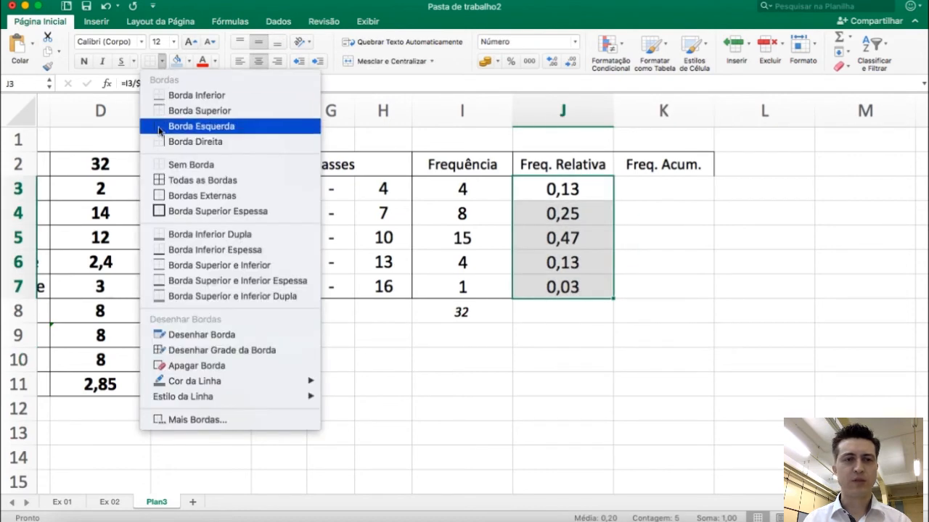
pyautogui.click(197, 195)
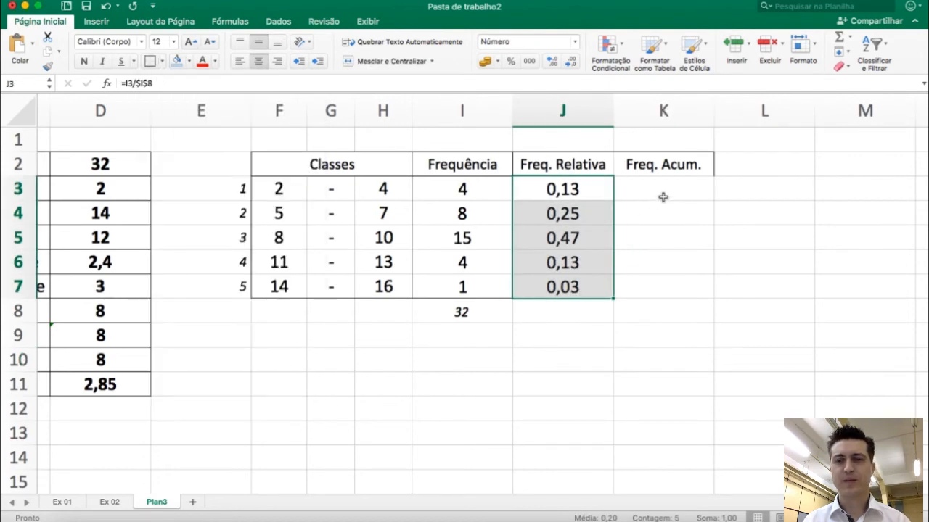
pyautogui.click(684, 198)
pyautogui.click(588, 168)
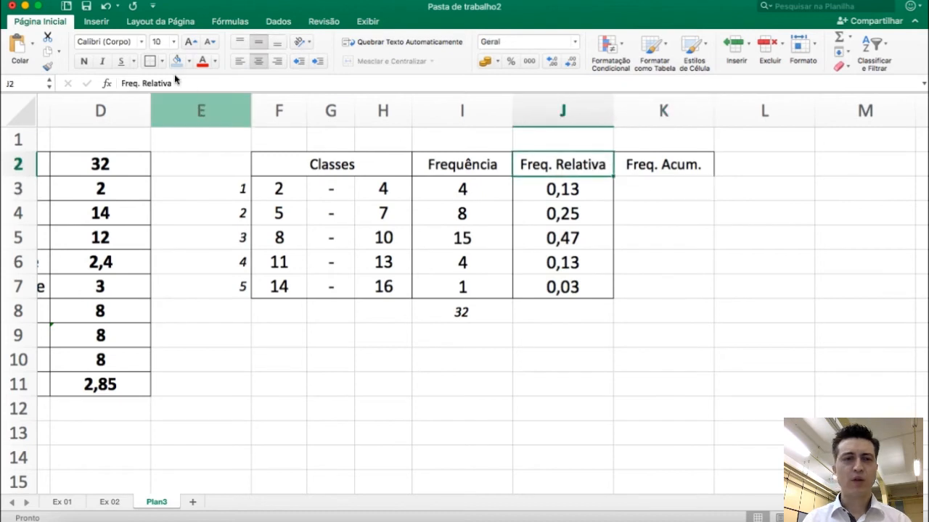
# Step: Start the cumulative frequency column by entering =I3 in K3
pyautogui.click(643, 187)
pyautogui.write('=')
pyautogui.click(497, 186)
pyautogui.press('Return')
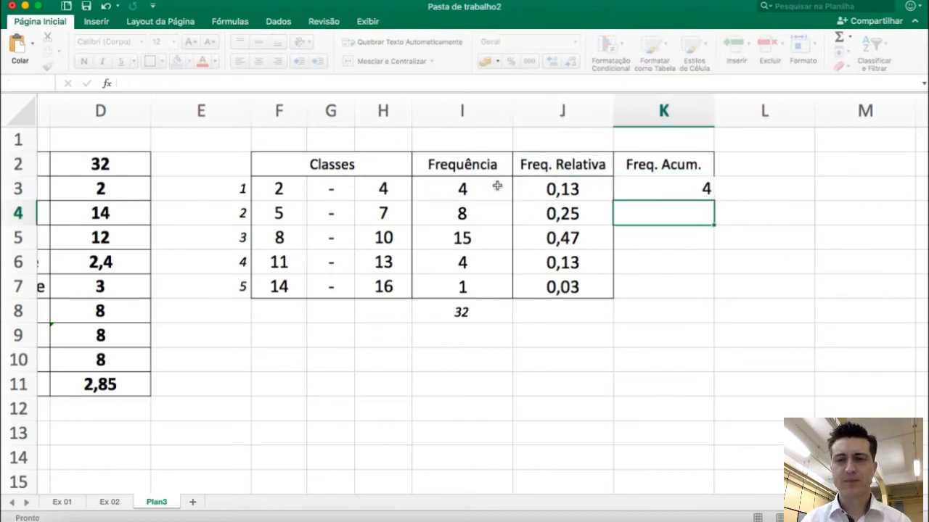
# Step: Calculate the second class's cumulative frequency in K4 with =K3+I4, and select that cell
pyautogui.write('=')
pyautogui.click(629, 187)
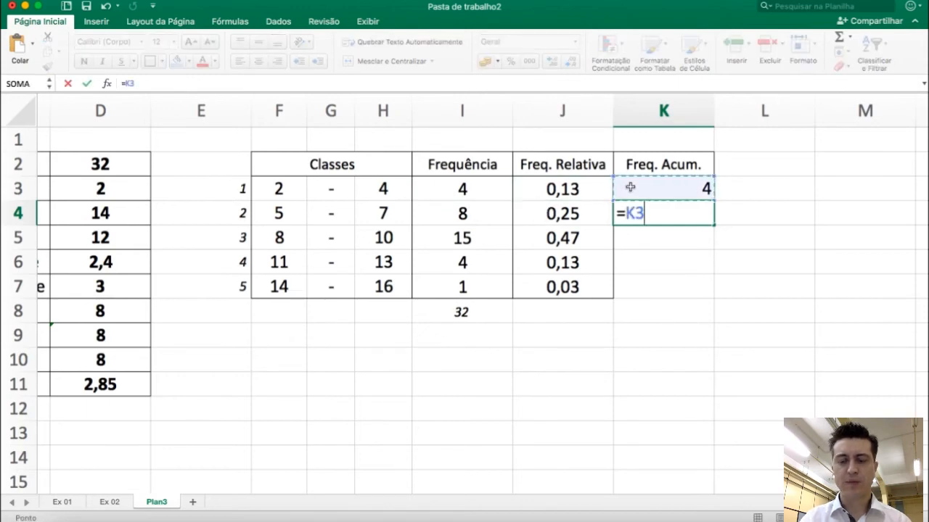
pyautogui.write('+')
pyautogui.click(468, 215)
pyautogui.press('Return')
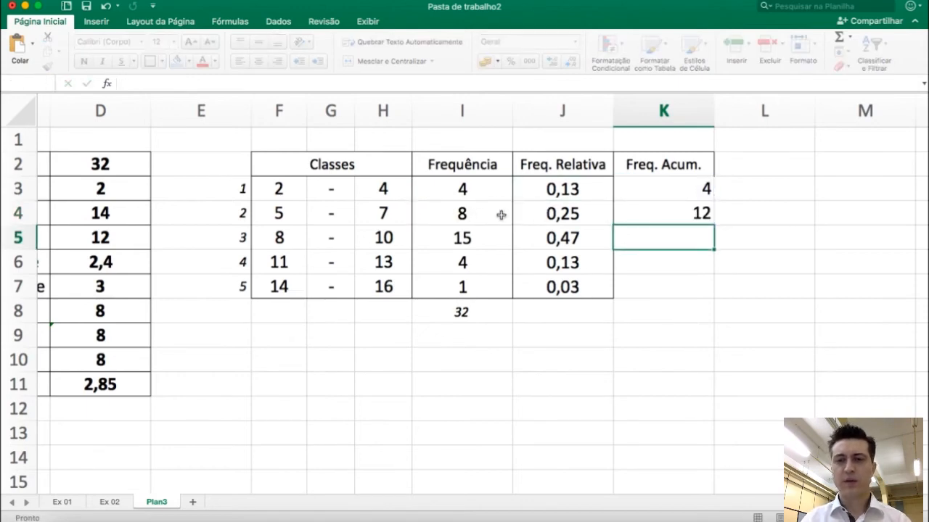
pyautogui.click(702, 212)
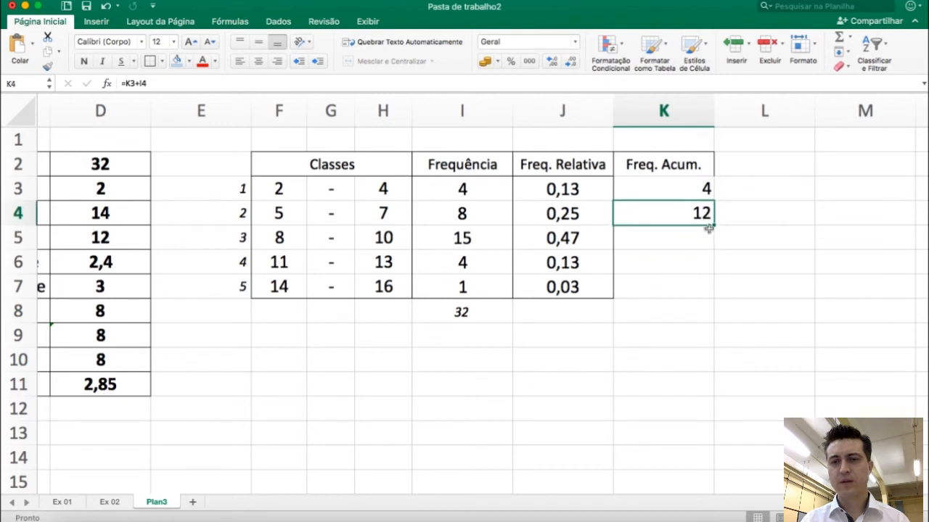
# Step: Fill the cumulative frequency formula from K4 down to K7 and center the values in K3:K7
pyautogui.moveTo(712, 226); pyautogui.dragTo(712, 261)
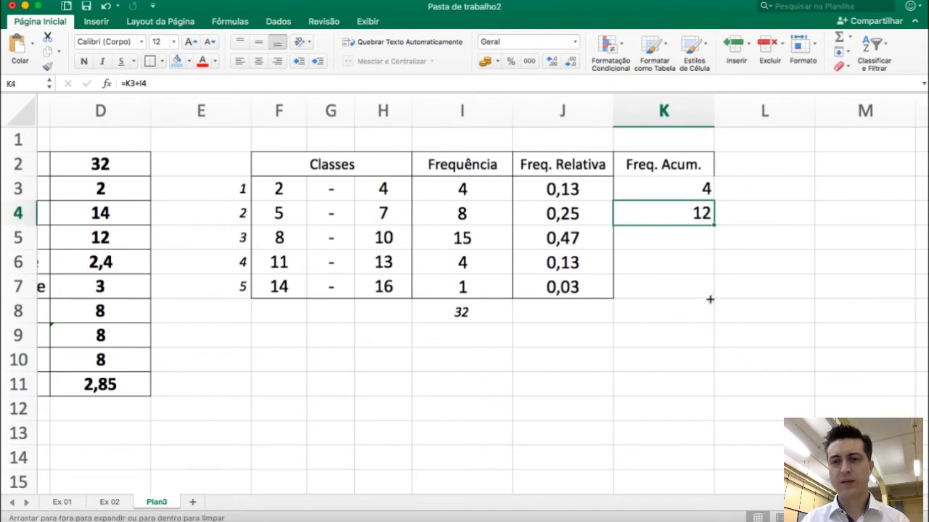
pyautogui.moveTo(710, 299); pyautogui.dragTo(710, 292)
pyautogui.click(735, 240)
pyautogui.moveTo(680, 190); pyautogui.dragTo(672, 290)
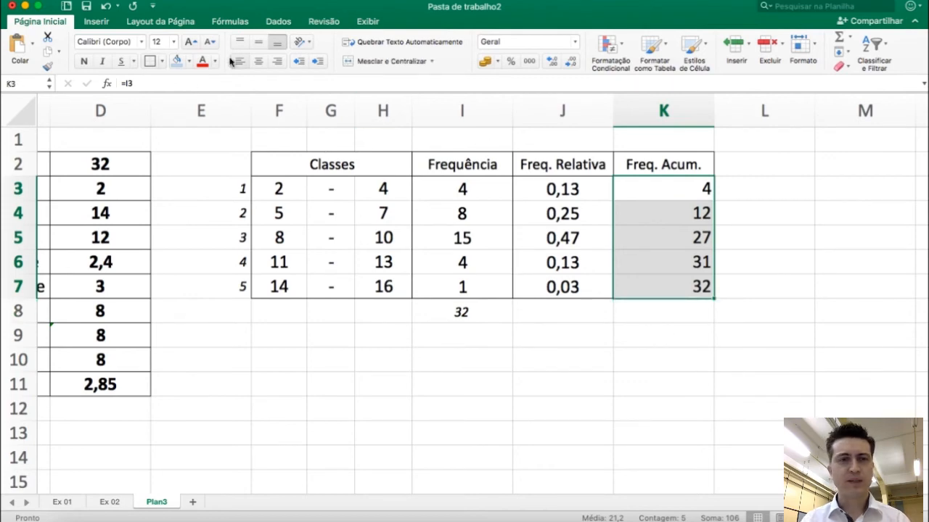
pyautogui.click(258, 62)
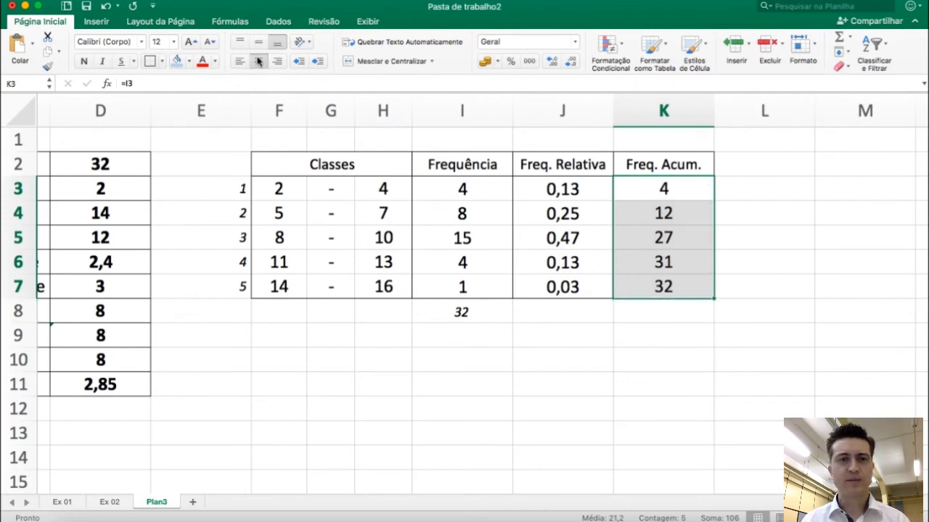
# Step: Total the relative frequencies in J8 with =SOMA(J3:J7) and select that cell
pyautogui.click(563, 309)
pyautogui.write('=soma(')
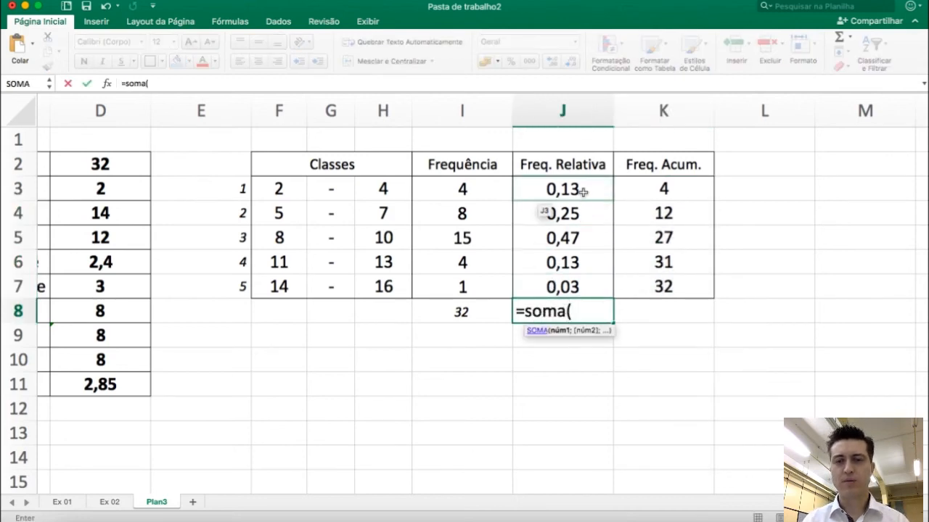
pyautogui.moveTo(582, 190); pyautogui.dragTo(586, 287)
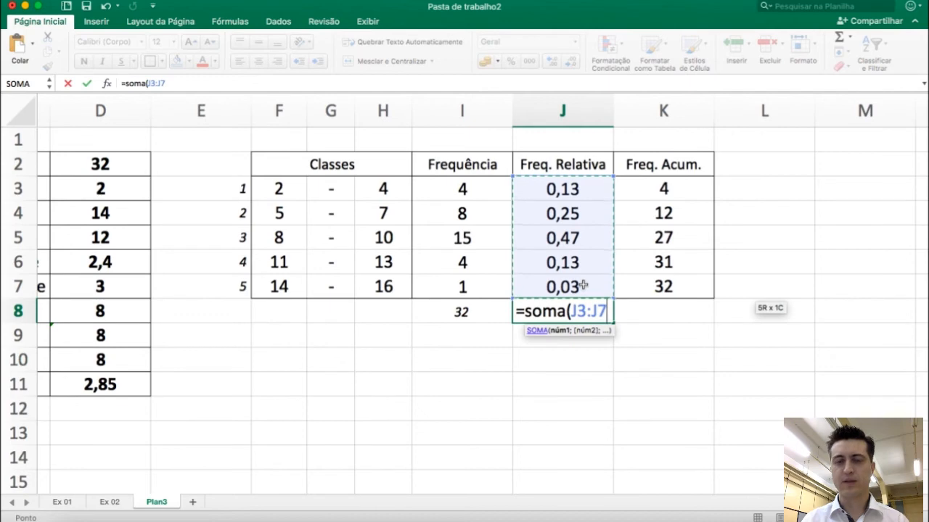
pyautogui.press('Return')
pyautogui.click(587, 312)
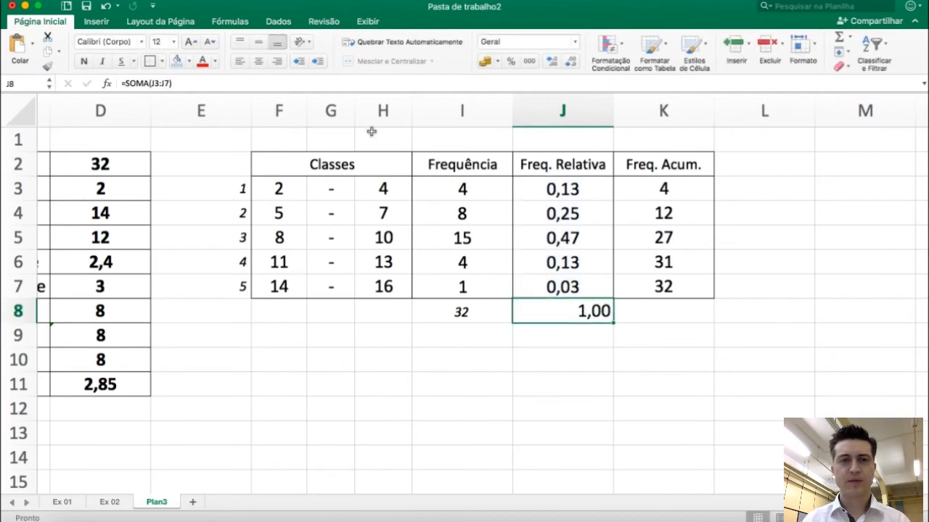
# Step: Center the total in J8, make it italic and reduce its font size to 11
pyautogui.click(259, 61)
pyautogui.click(103, 61)
pyautogui.click(209, 42)
pyautogui.click(210, 42)
pyautogui.click(210, 42)
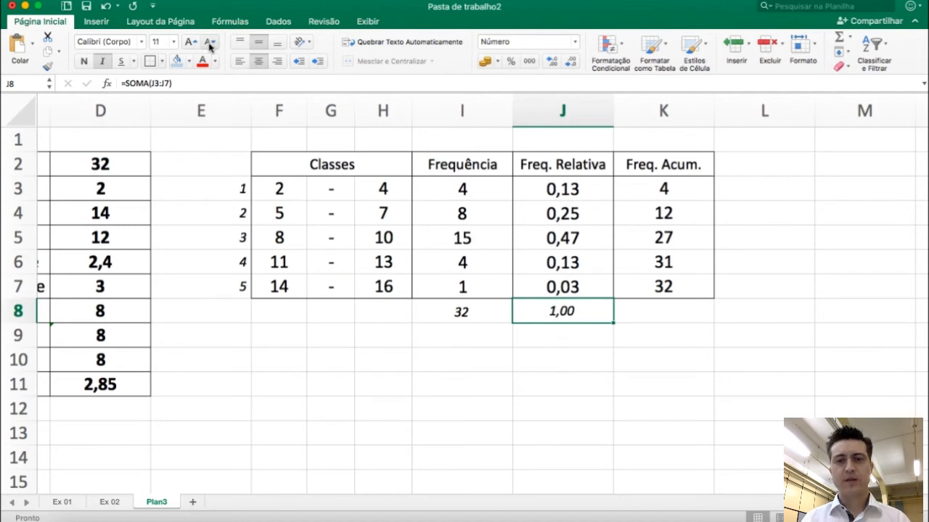
pyautogui.click(657, 459)
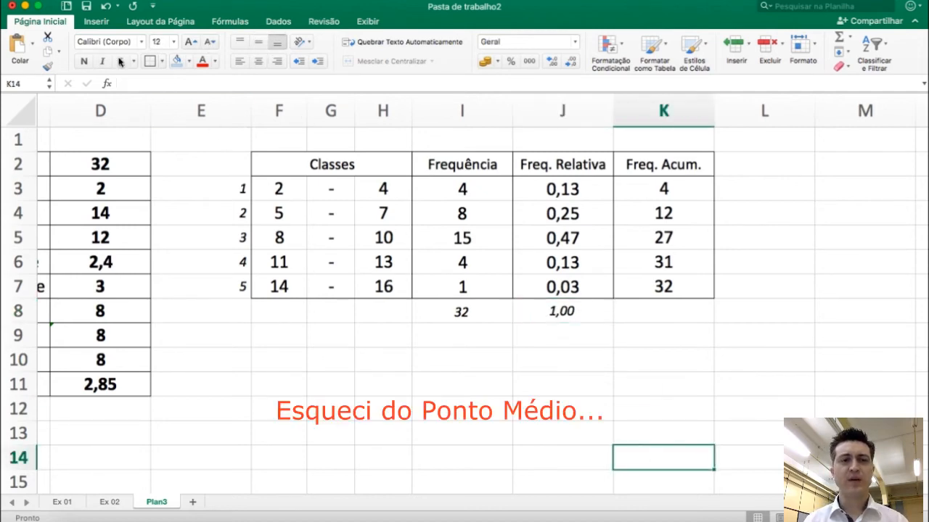
# Step: Insert a clustered column chart (Colunas Agrupadas) from the class frequencies in I3:I7
pyautogui.click(802, 518)
pyautogui.click(803, 518)
pyautogui.click(802, 518)
pyautogui.click(802, 518)
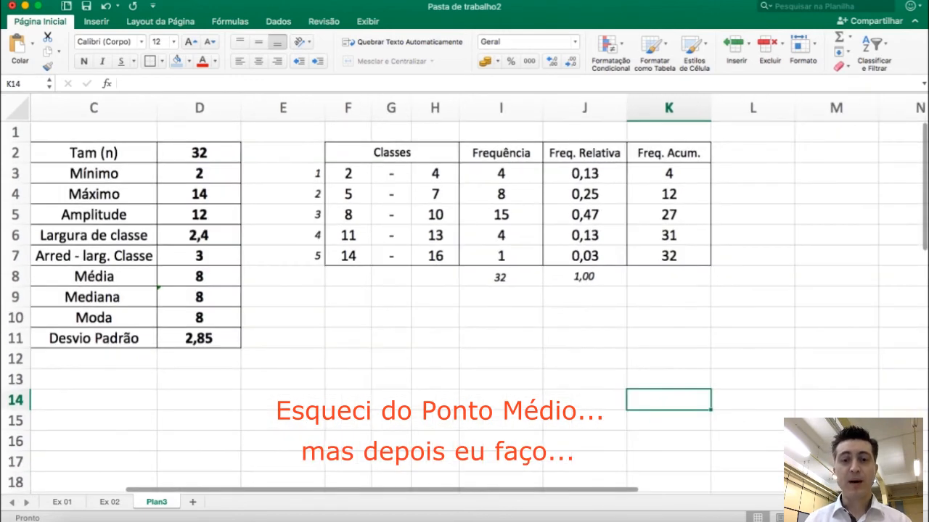
pyautogui.click(802, 518)
pyautogui.click(802, 517)
pyautogui.click(802, 518)
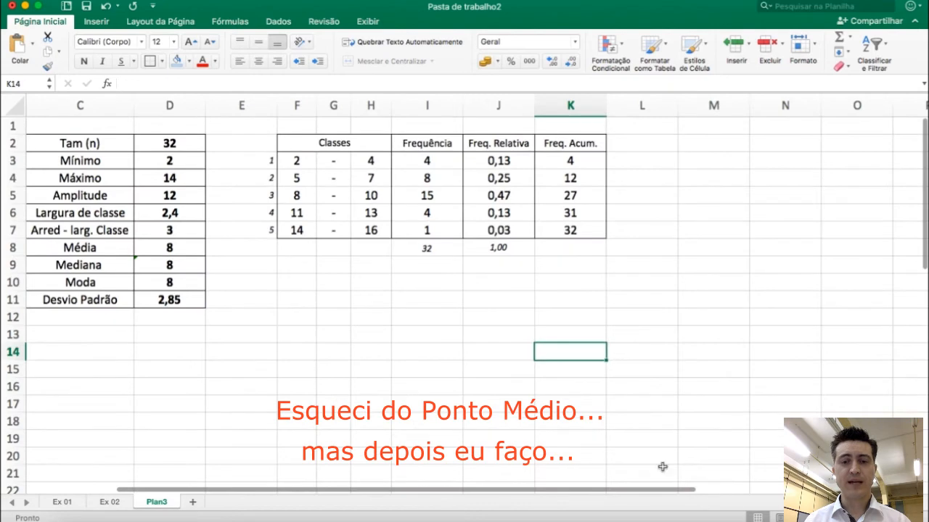
pyautogui.moveTo(643, 489); pyautogui.dragTo(534, 494)
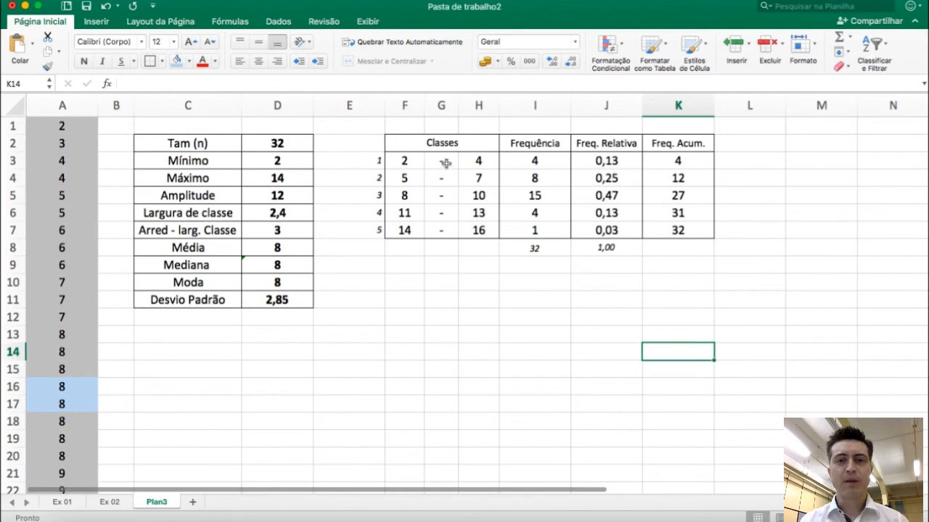
pyautogui.moveTo(545, 167); pyautogui.dragTo(549, 228)
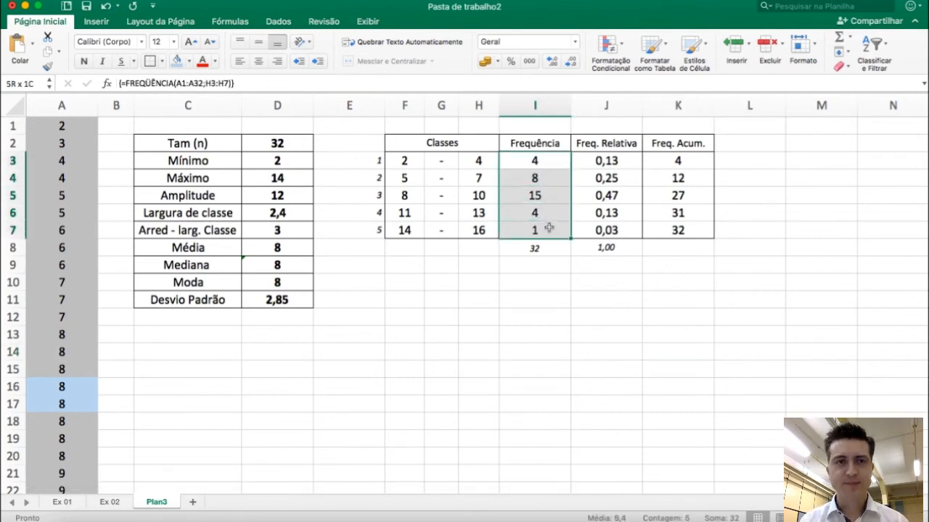
pyautogui.click(98, 24)
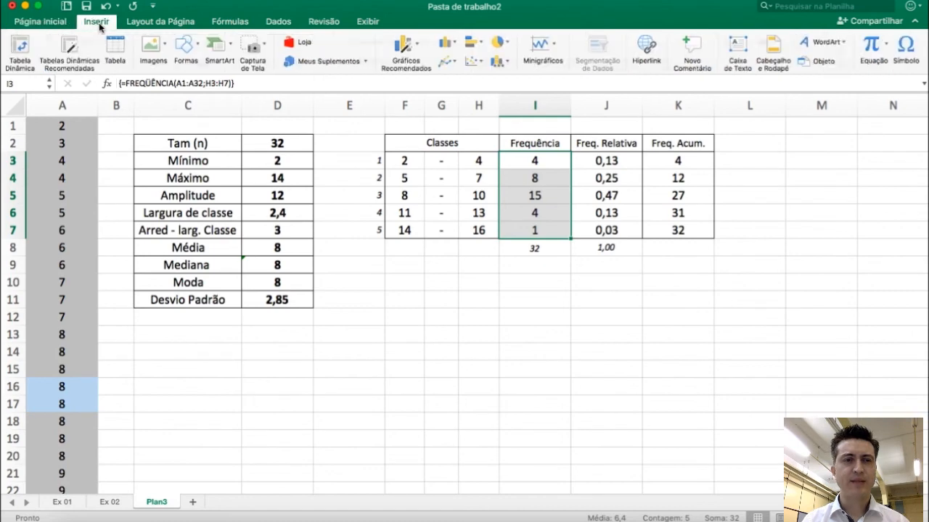
pyautogui.click(447, 44)
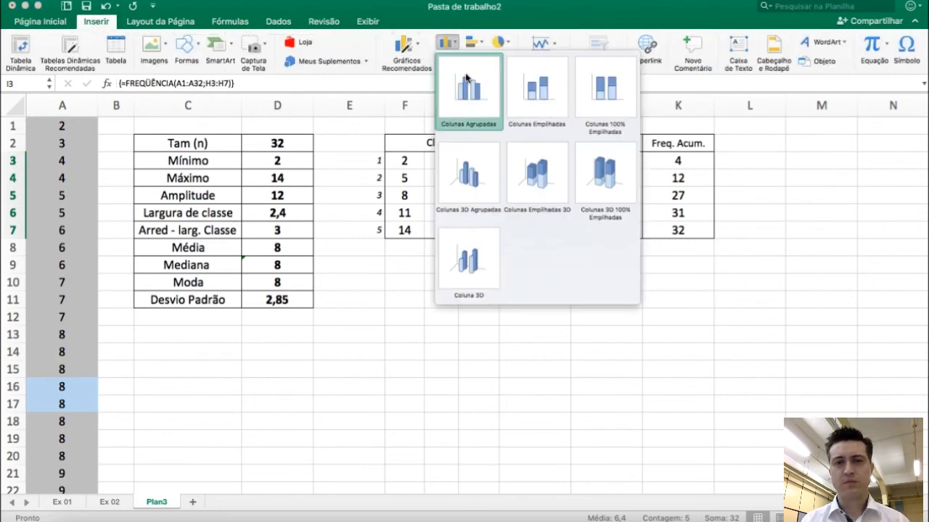
pyautogui.click(474, 95)
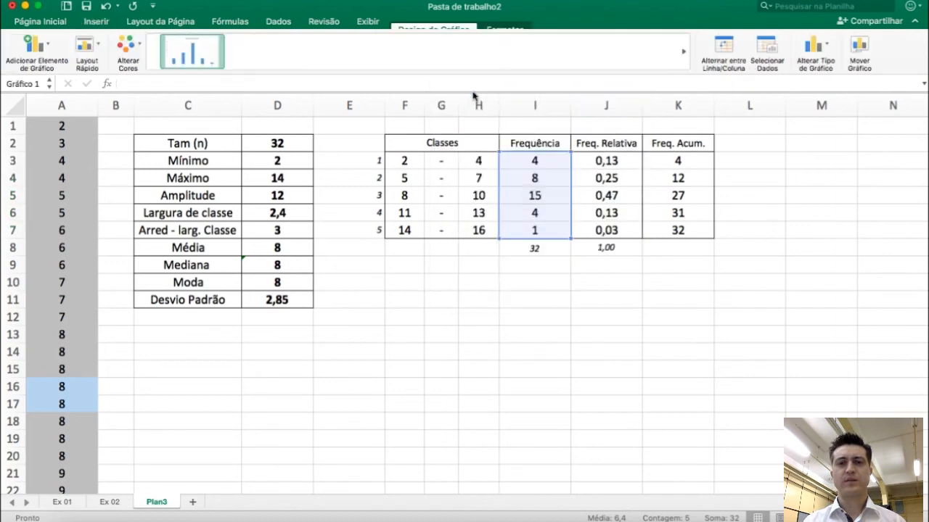
# Step: Delete the chart title and move the chart down to start around row 7
pyautogui.moveTo(635, 209); pyautogui.dragTo(634, 211)
pyautogui.click(537, 227)
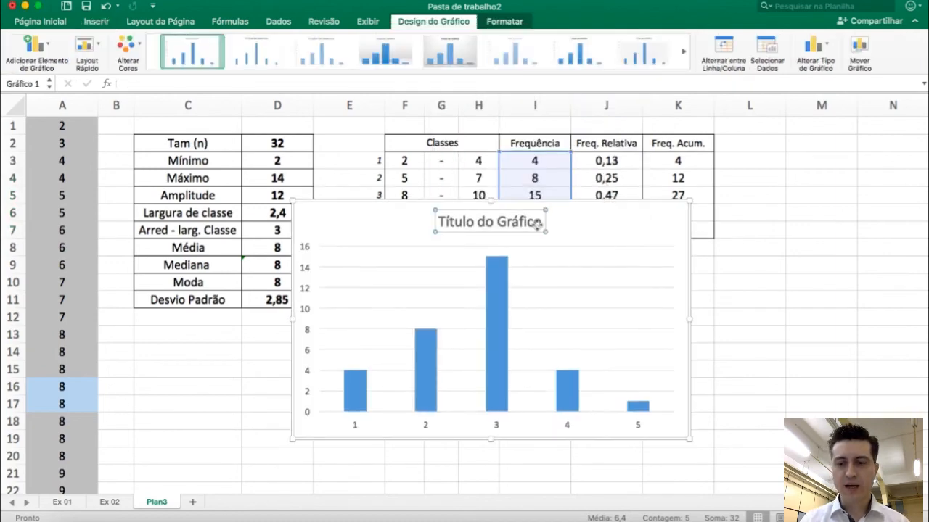
pyautogui.press('Delete')
pyautogui.moveTo(588, 203); pyautogui.dragTo(613, 228)
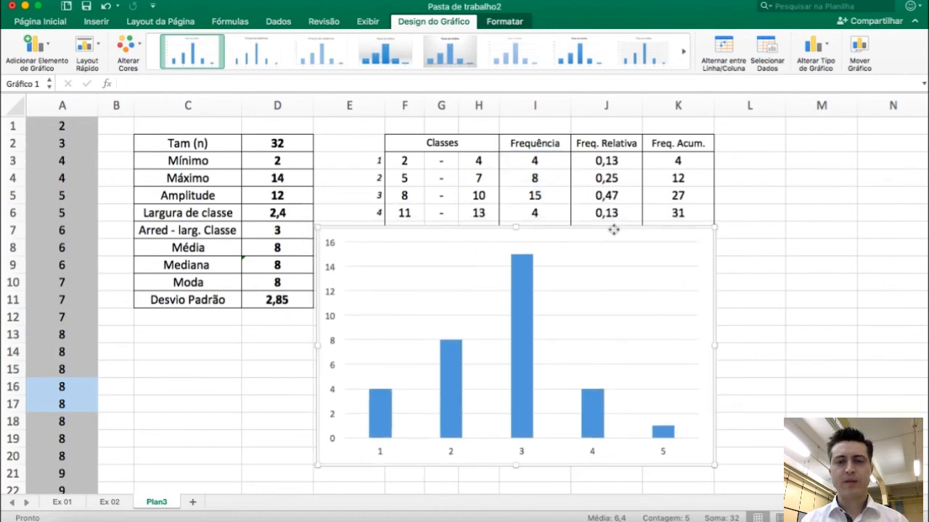
# Step: Open the data series formatting options for the chart columns and move the chart over the summary statistics table
pyautogui.click(522, 384)
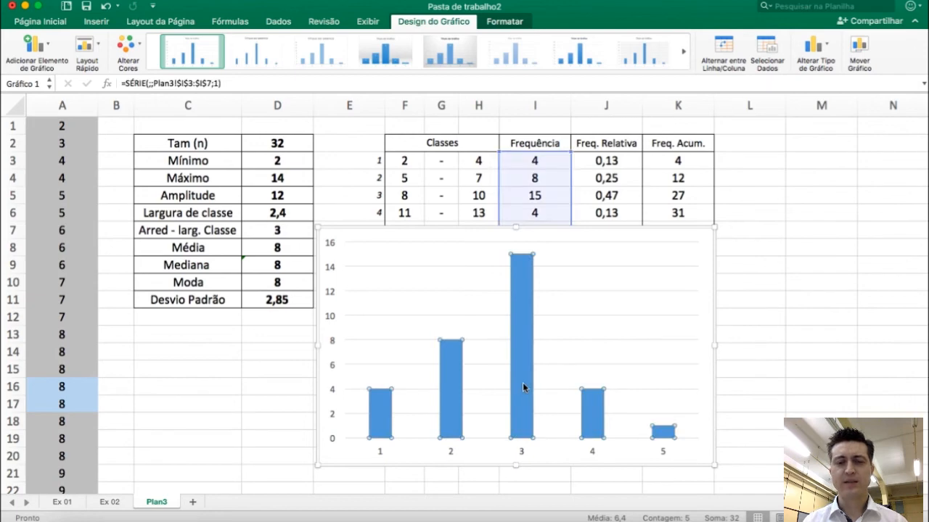
pyautogui.rightClick(522, 384)
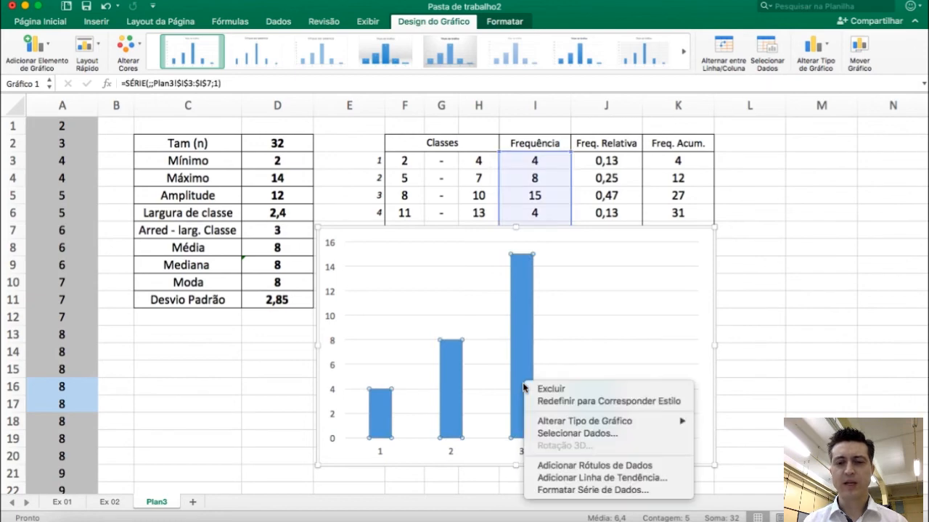
pyautogui.click(601, 491)
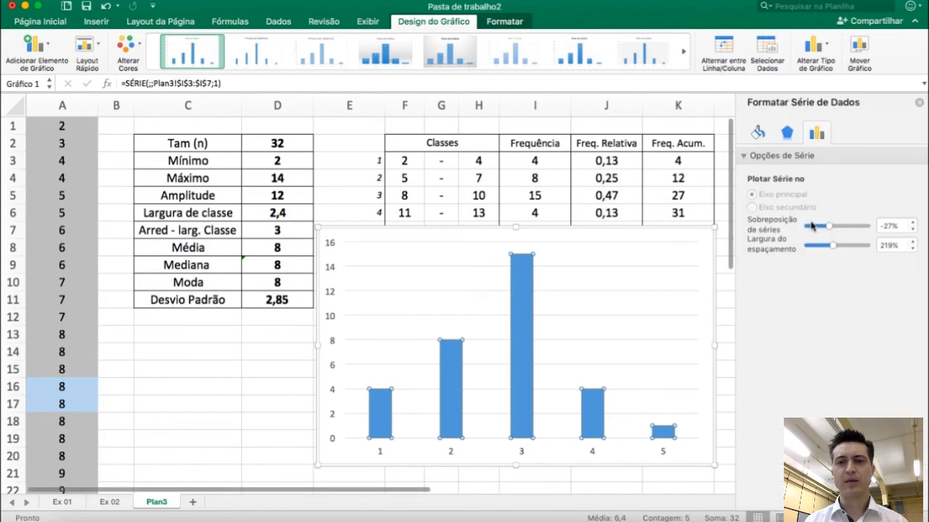
pyautogui.moveTo(649, 232); pyautogui.dragTo(436, 153)
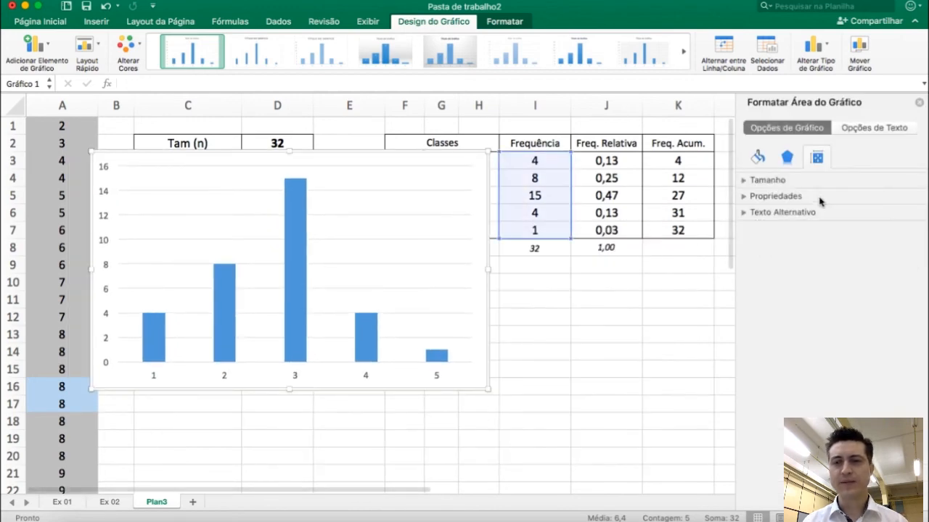
pyautogui.click(757, 159)
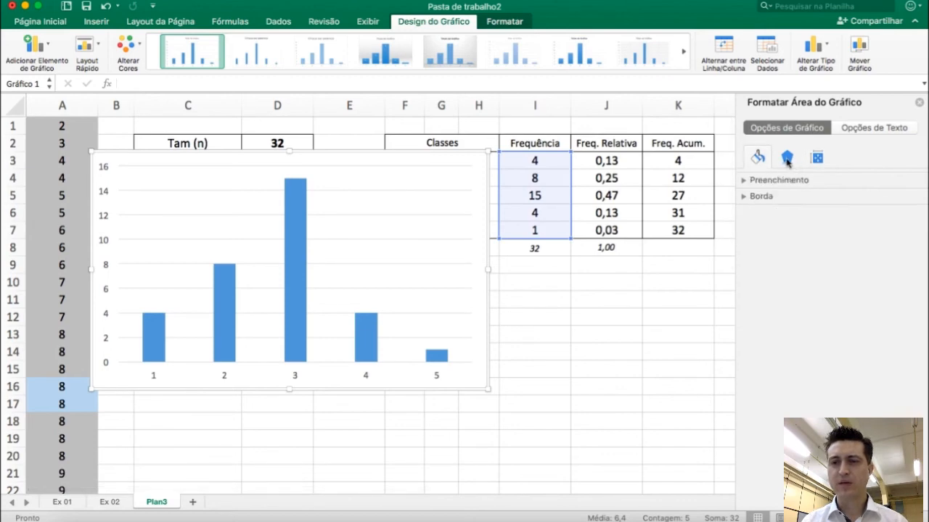
pyautogui.click(787, 159)
pyautogui.click(818, 159)
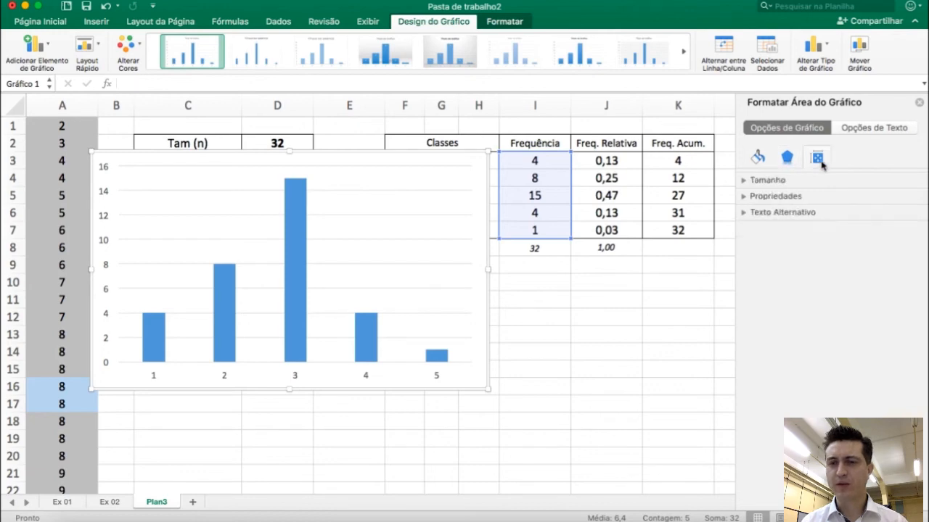
pyautogui.click(746, 181)
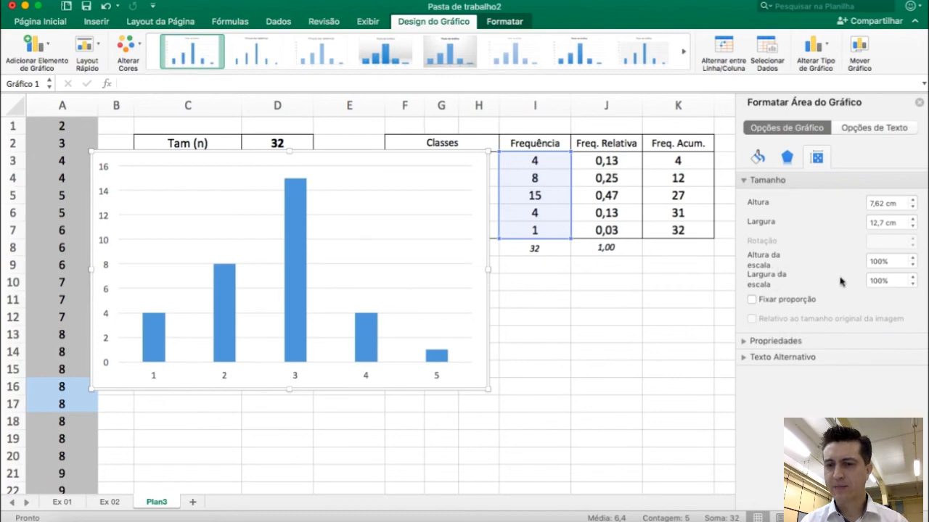
pyautogui.click(745, 343)
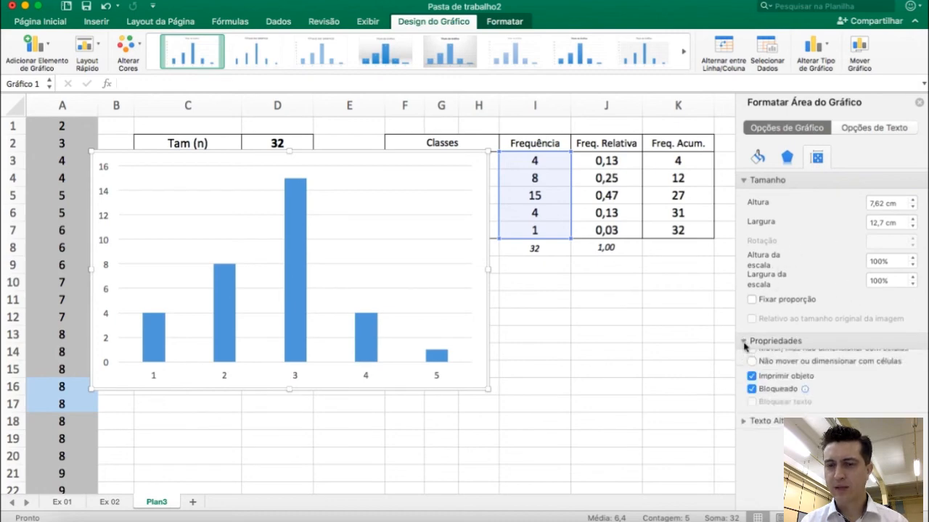
pyautogui.click(745, 344)
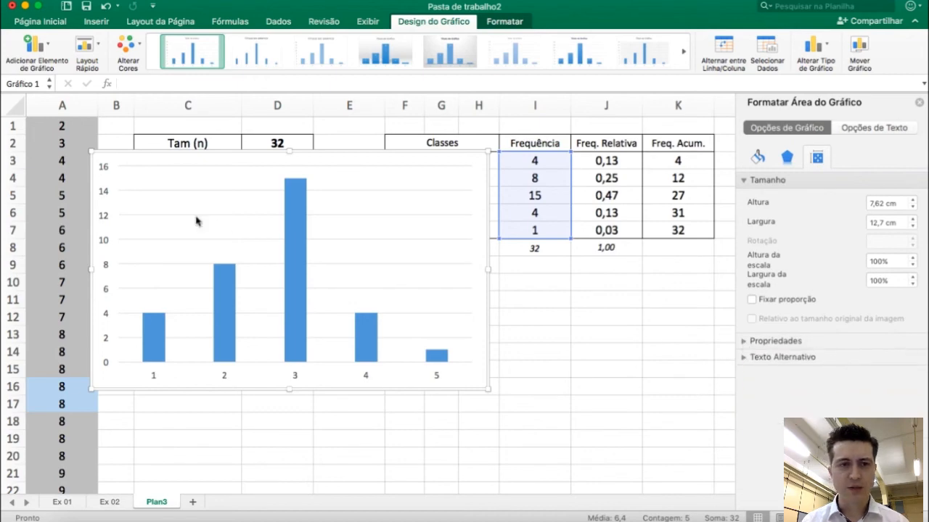
# Step: Set the gap width (Largura do espaçamento) of the frequency columns to 0%
pyautogui.click(295, 230)
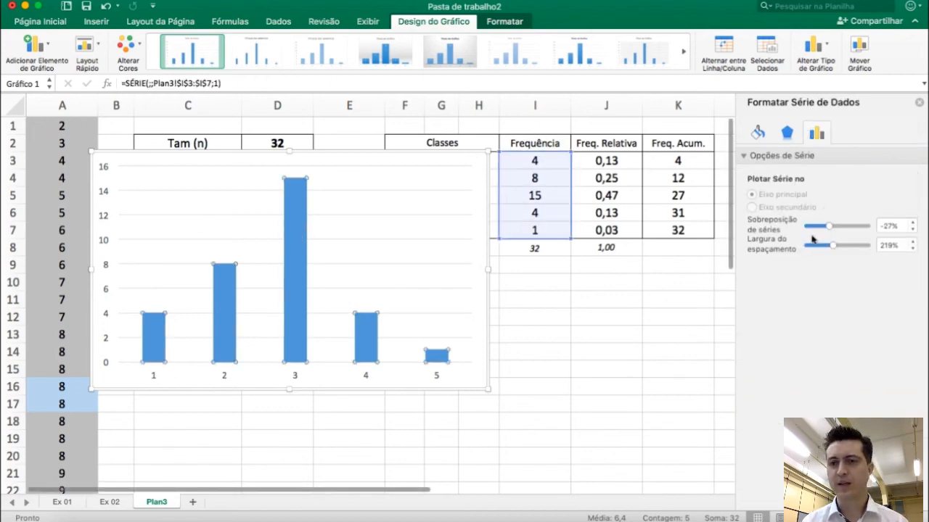
pyautogui.moveTo(814, 250); pyautogui.dragTo(806, 251)
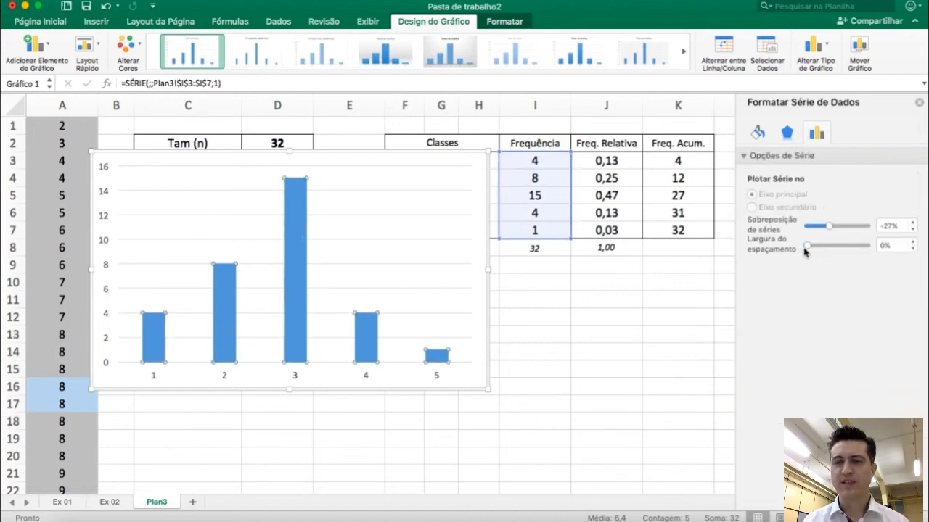
# Step: Give the frequency columns a solid black border line
pyautogui.click(788, 133)
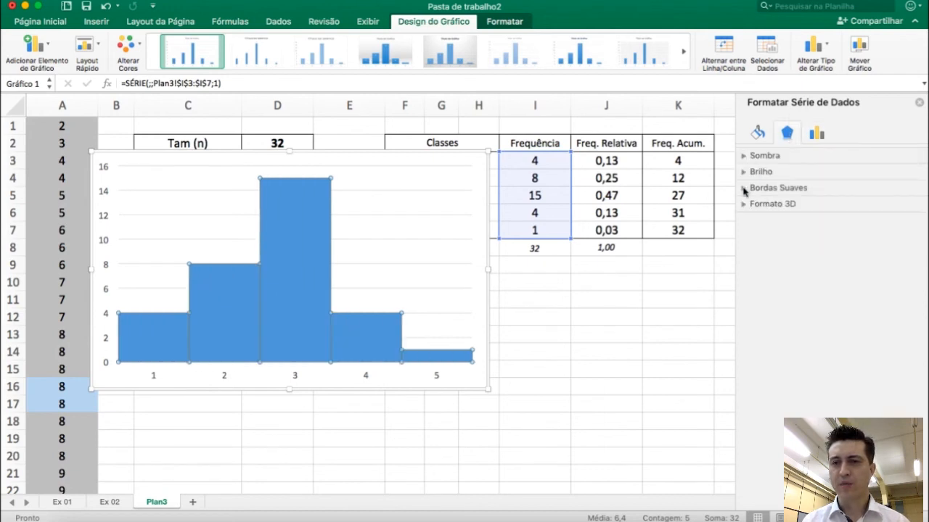
pyautogui.click(757, 134)
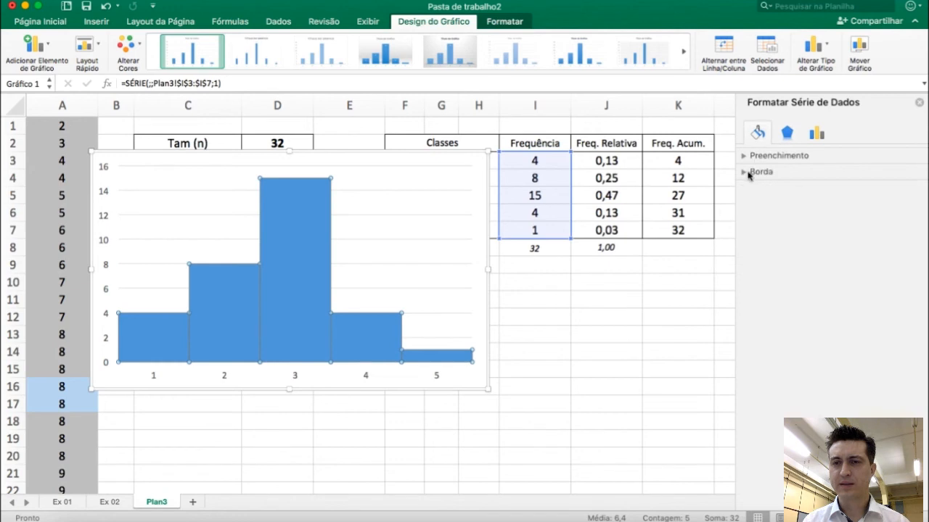
pyautogui.click(747, 172)
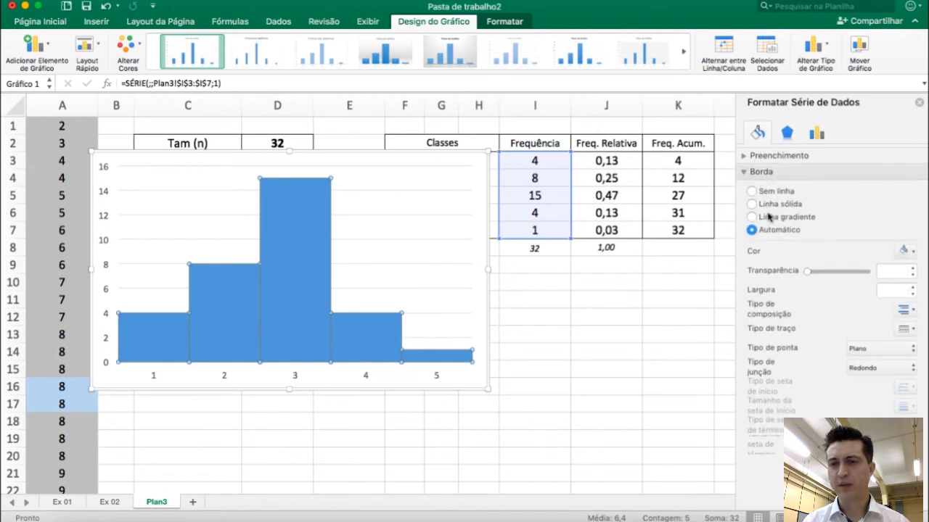
pyautogui.click(752, 204)
pyautogui.click(906, 254)
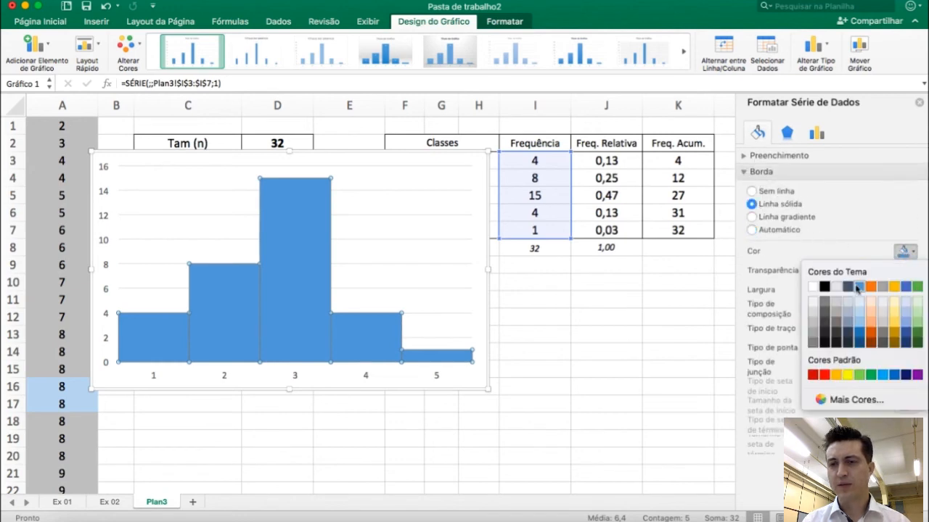
pyautogui.click(829, 292)
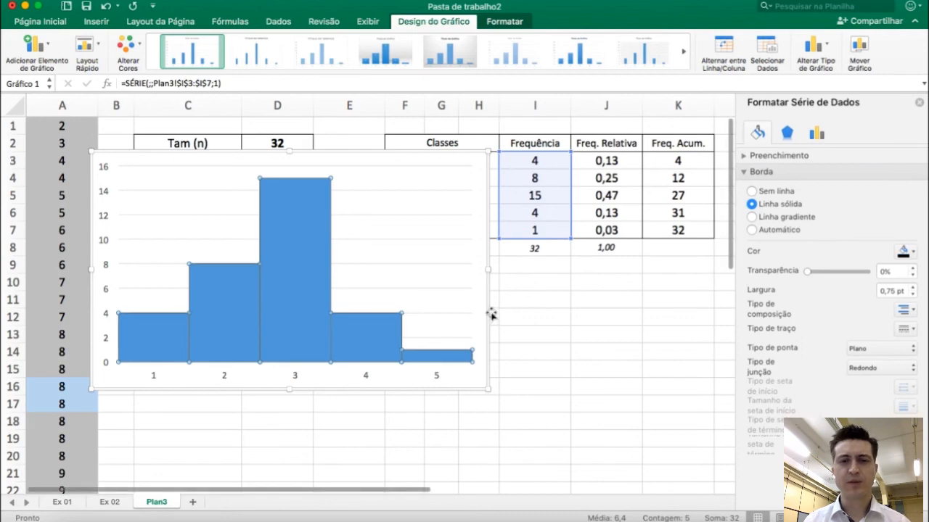
# Step: Close the chart formatting pane and move the histogram down to start around row 11, clear of the class table
pyautogui.moveTo(489, 315); pyautogui.dragTo(520, 330)
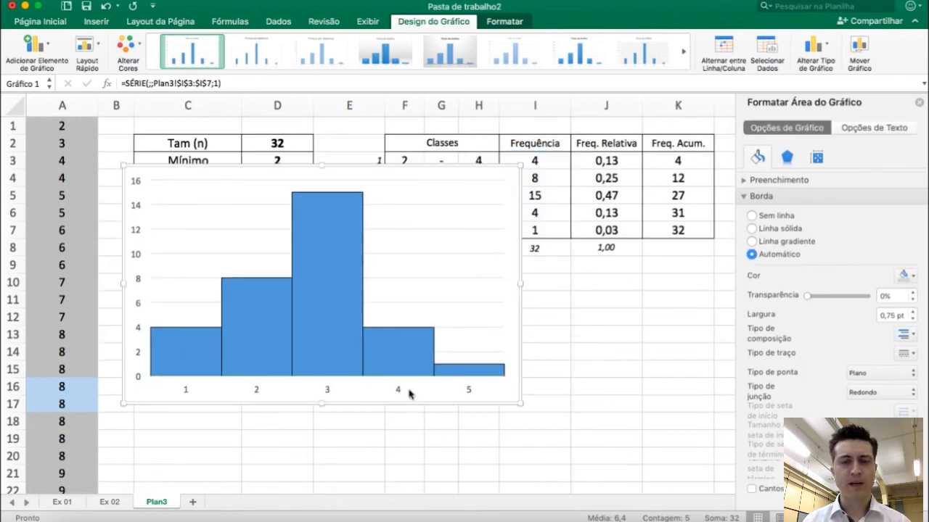
pyautogui.click(399, 394)
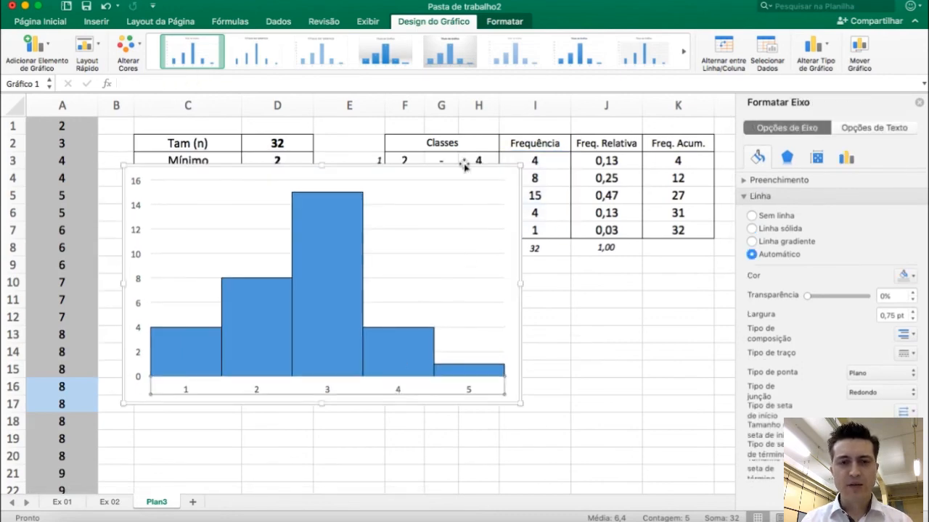
pyautogui.moveTo(464, 166); pyautogui.dragTo(555, 191)
pyautogui.click(606, 111)
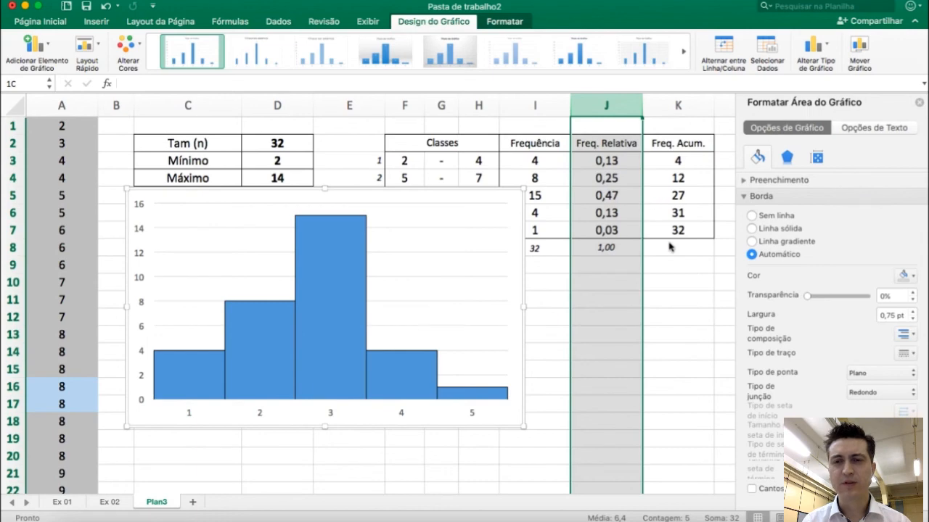
pyautogui.press('Escape')
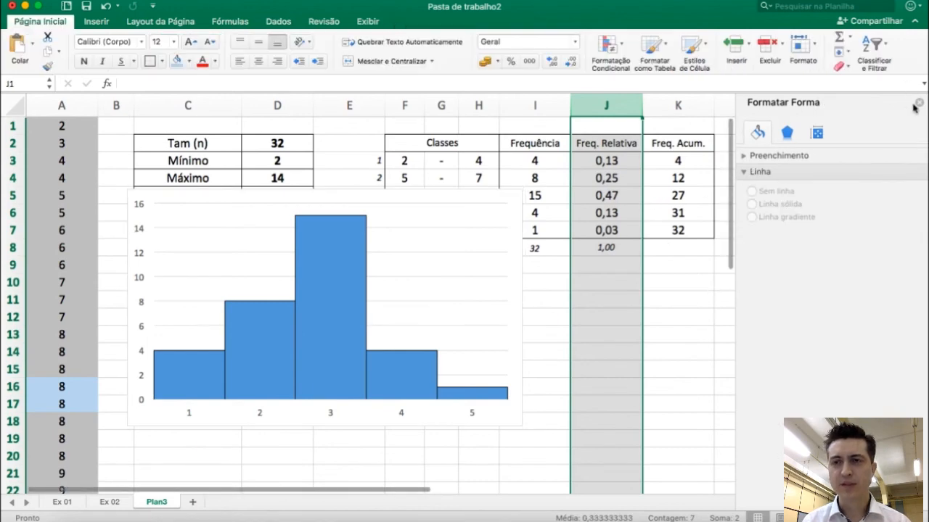
pyautogui.click(917, 104)
pyautogui.moveTo(470, 195); pyautogui.dragTo(436, 292)
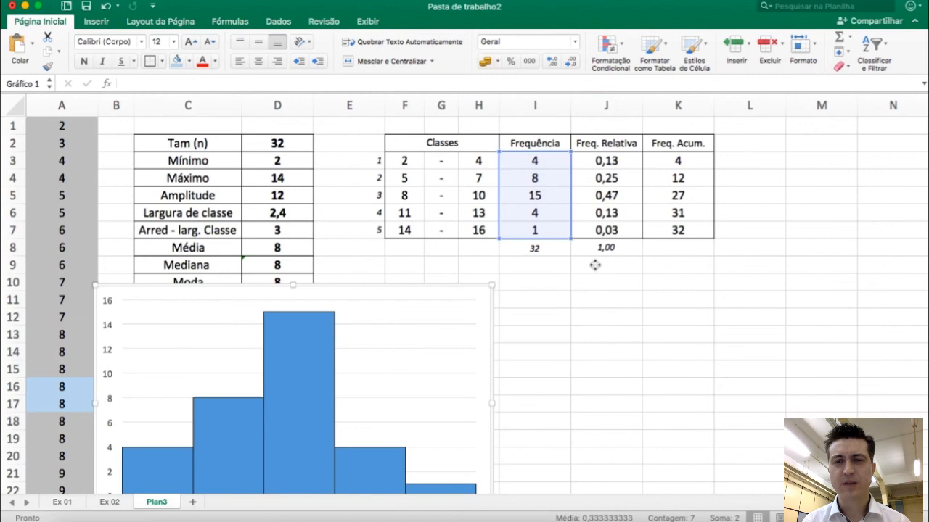
# Step: Insert a column before Freq. Relativa in the class table and head it "Ponto Médio" in J2
pyautogui.click(605, 107)
pyautogui.rightClick(605, 107)
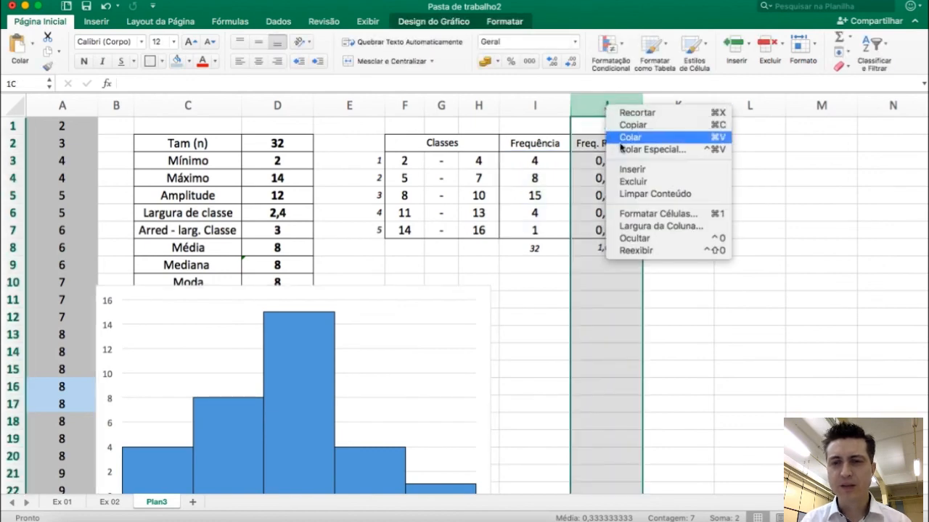
pyautogui.click(643, 172)
pyautogui.click(606, 145)
pyautogui.write('Ponto Médio')
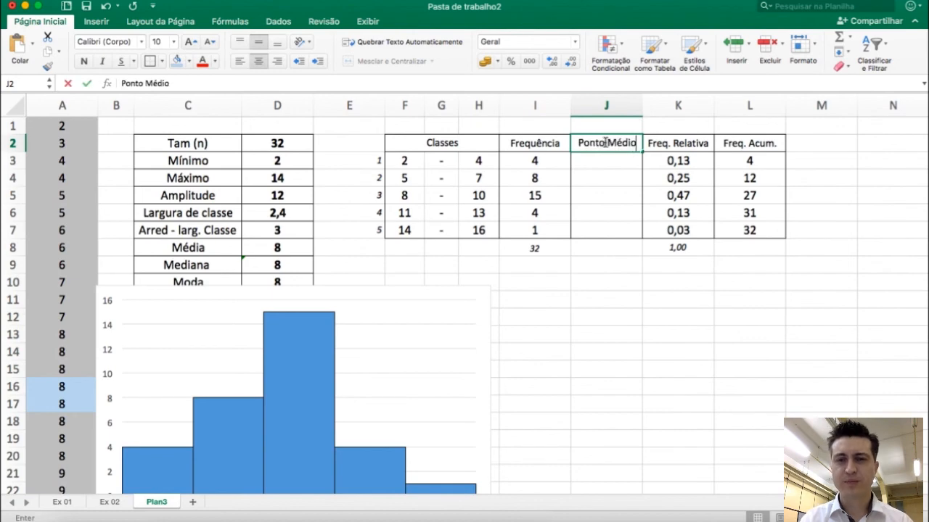
pyautogui.press('Return')
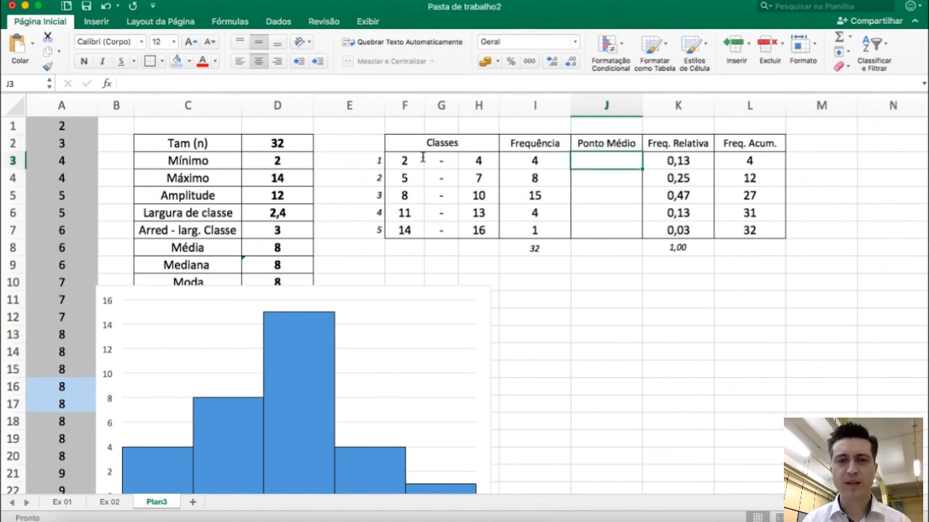
# Step: Calculate the first class's midpoint in J3 with =MÉDIA(F3;H3)
pyautogui.write('=')
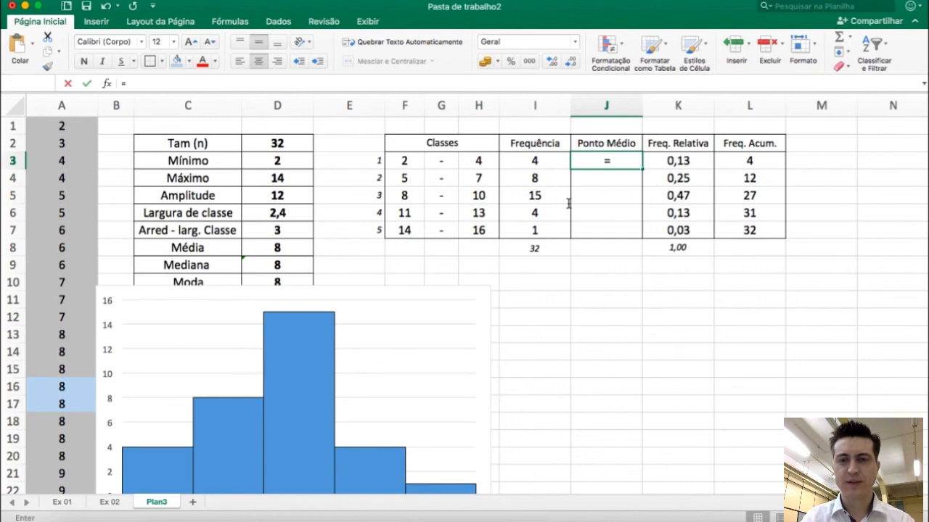
pyautogui.write('média(')
pyautogui.click(409, 165)
pyautogui.write(';')
pyautogui.click(472, 161)
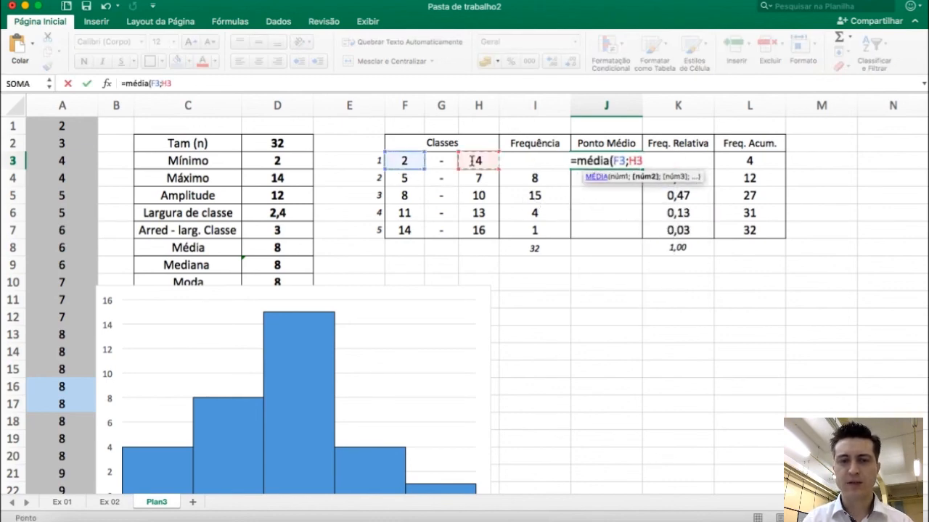
pyautogui.write(')')
pyautogui.press('Return')
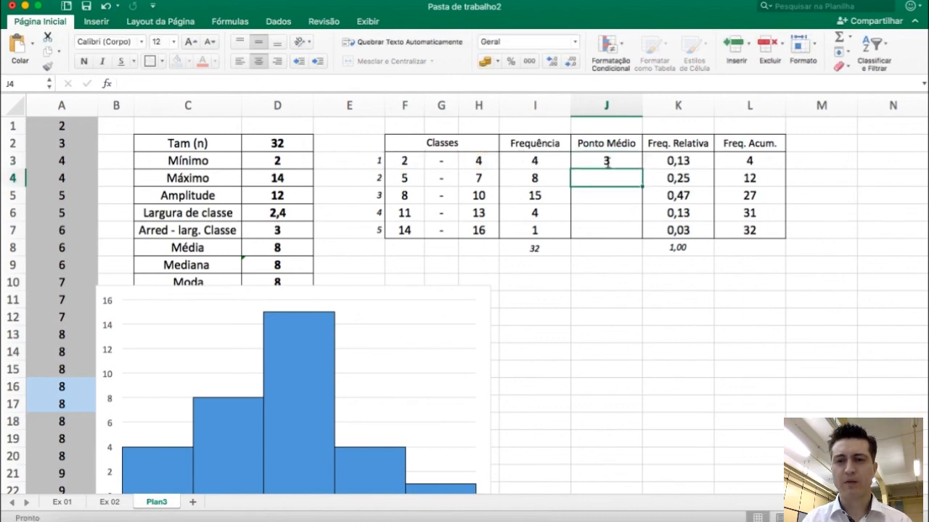
# Step: Fill the midpoint formula from J3 down to J7 for the remaining classes
pyautogui.click(630, 163)
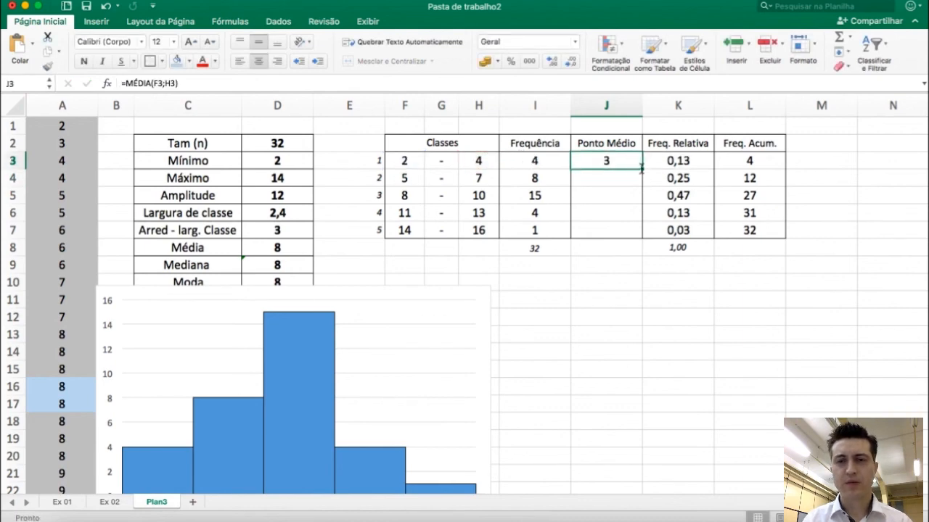
pyautogui.moveTo(642, 168); pyautogui.dragTo(643, 237)
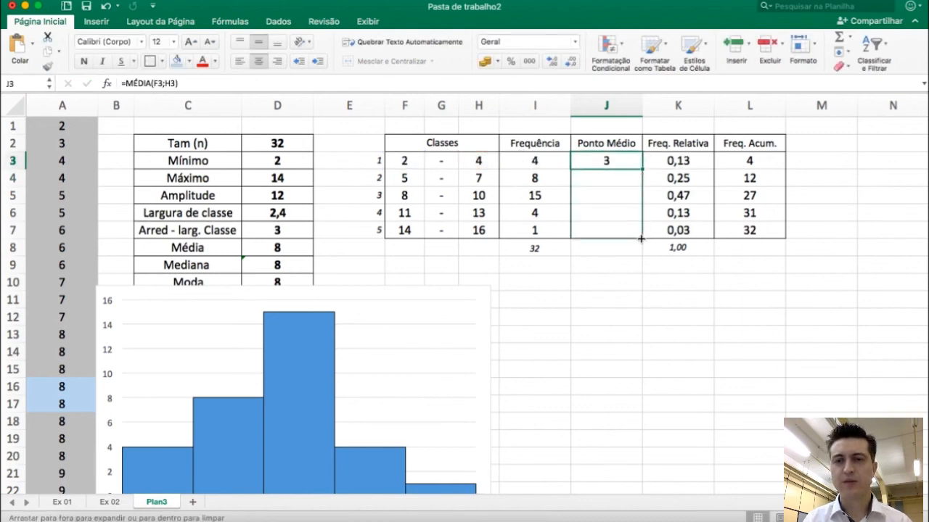
pyautogui.click(599, 317)
pyautogui.moveTo(607, 161); pyautogui.dragTo(607, 232)
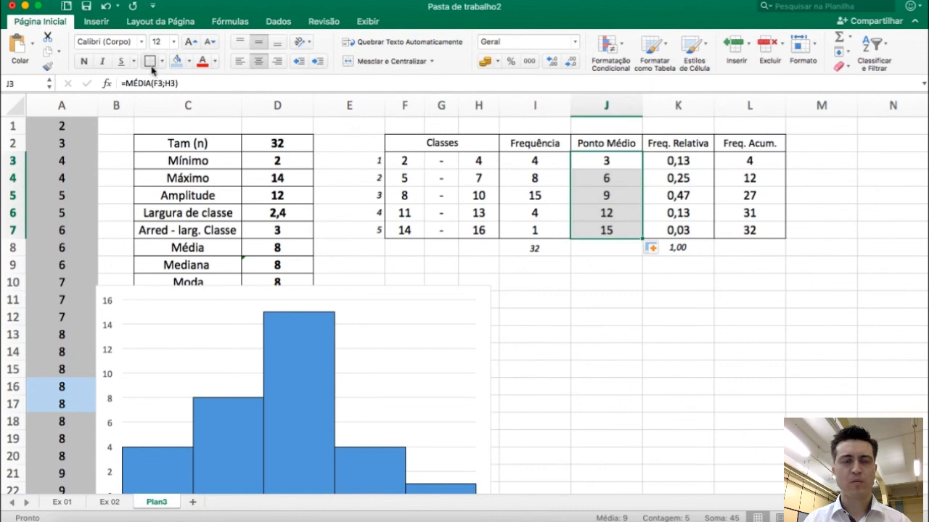
# Step: Use the class midpoints in J3:J7 as the histogram's horizontal axis category labels
pyautogui.moveTo(382, 293); pyautogui.dragTo(419, 154)
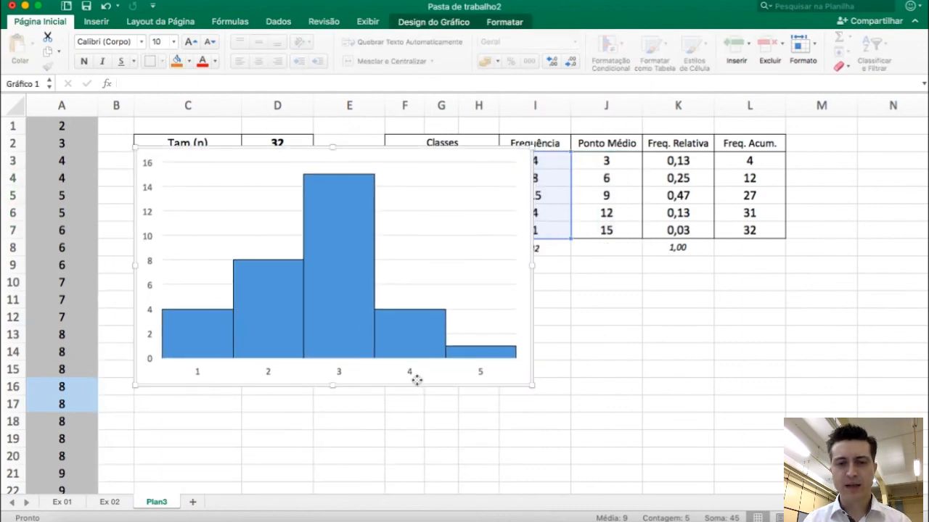
pyautogui.click(411, 373)
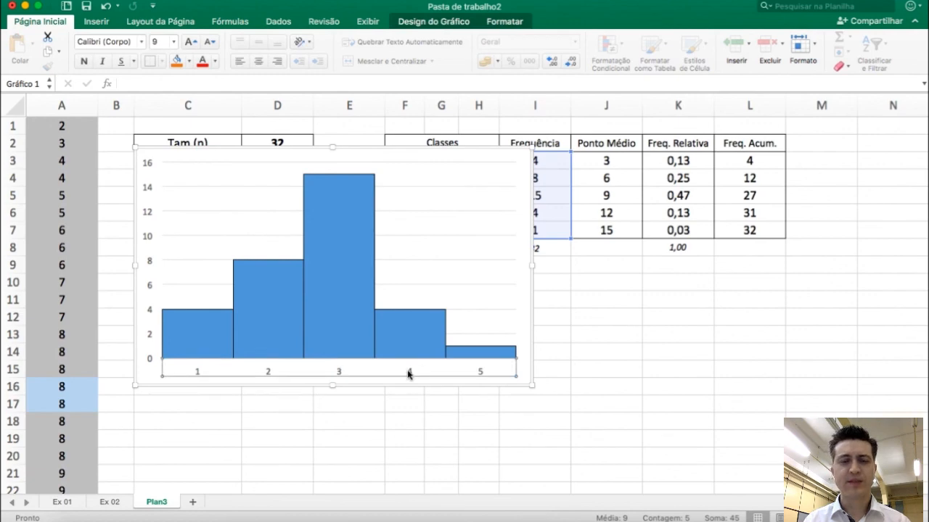
pyautogui.rightClick(408, 372)
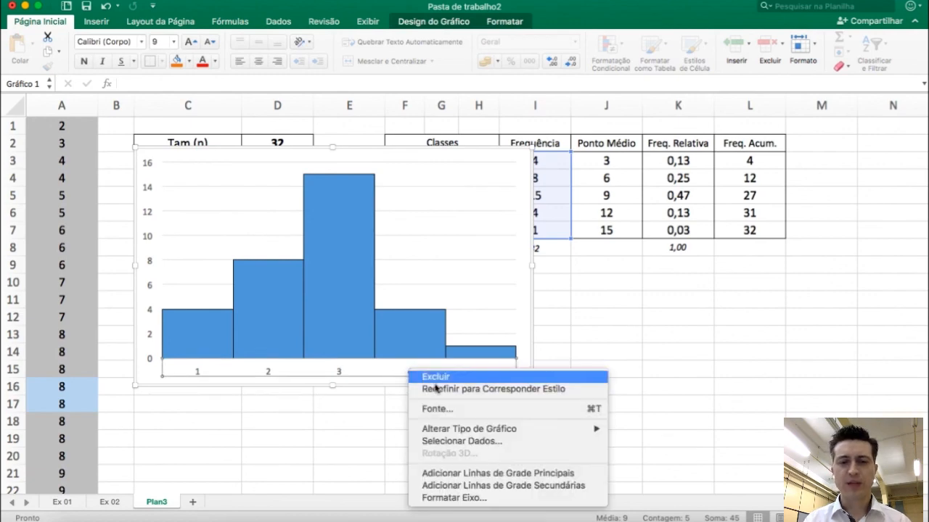
pyautogui.click(497, 444)
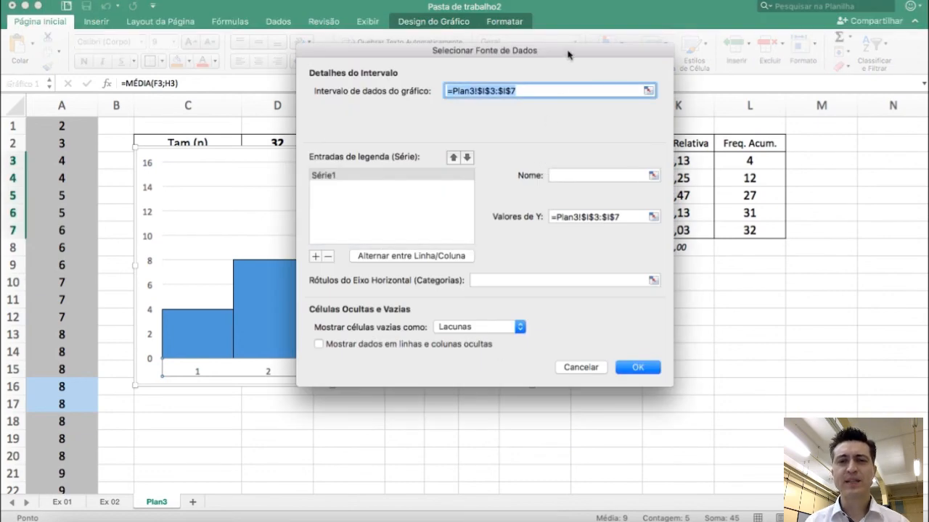
pyautogui.moveTo(568, 55); pyautogui.dragTo(412, 77)
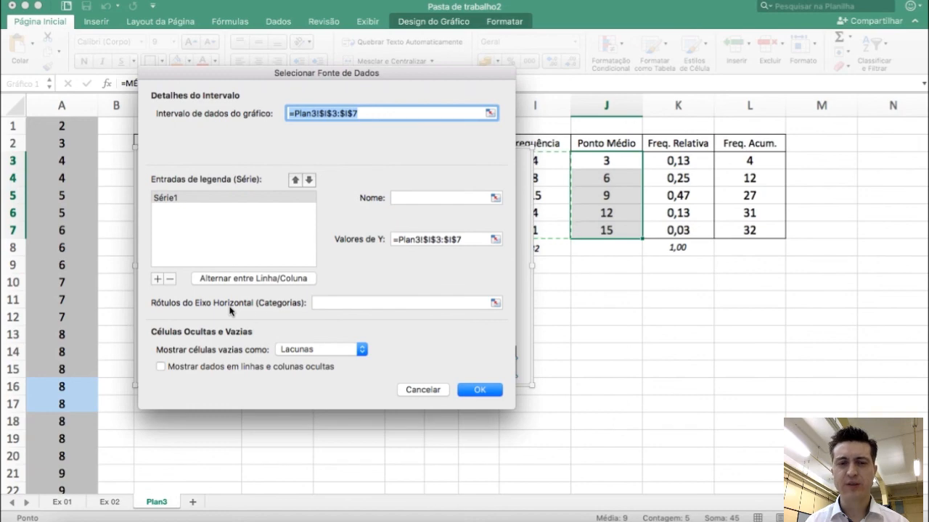
pyautogui.click(338, 303)
pyautogui.moveTo(618, 161); pyautogui.dragTo(620, 231)
pyautogui.click(480, 390)
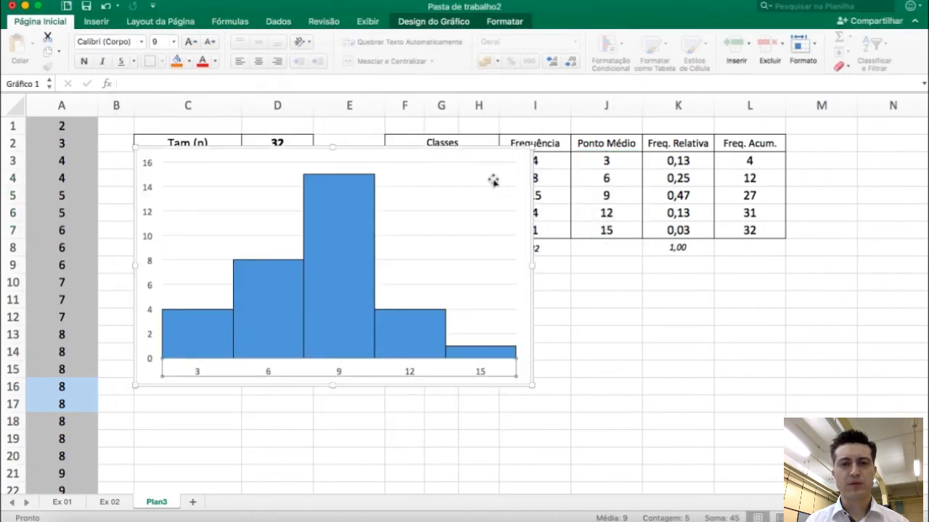
# Step: Examine the horizontal axis formatting options, including the tick mark settings (Marcas de Escala), and close the pane
pyautogui.moveTo(475, 152); pyautogui.dragTo(512, 151)
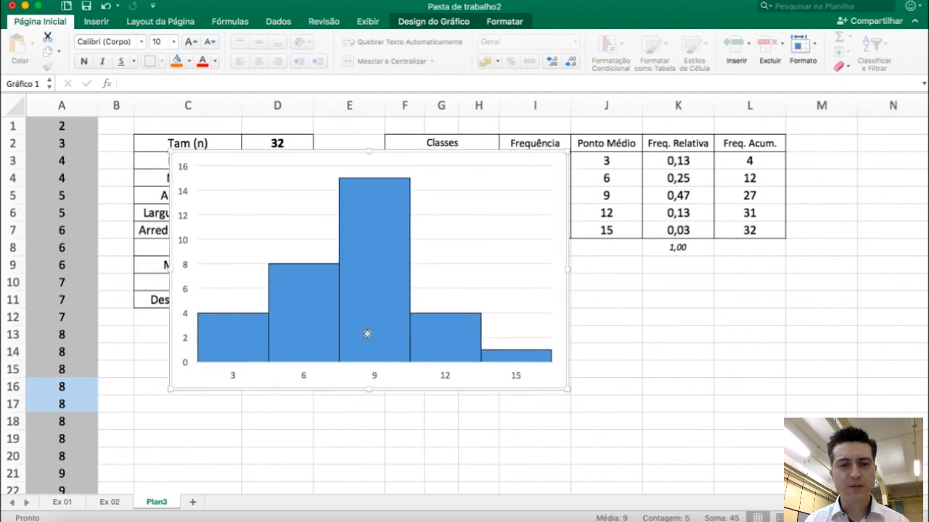
pyautogui.click(304, 382)
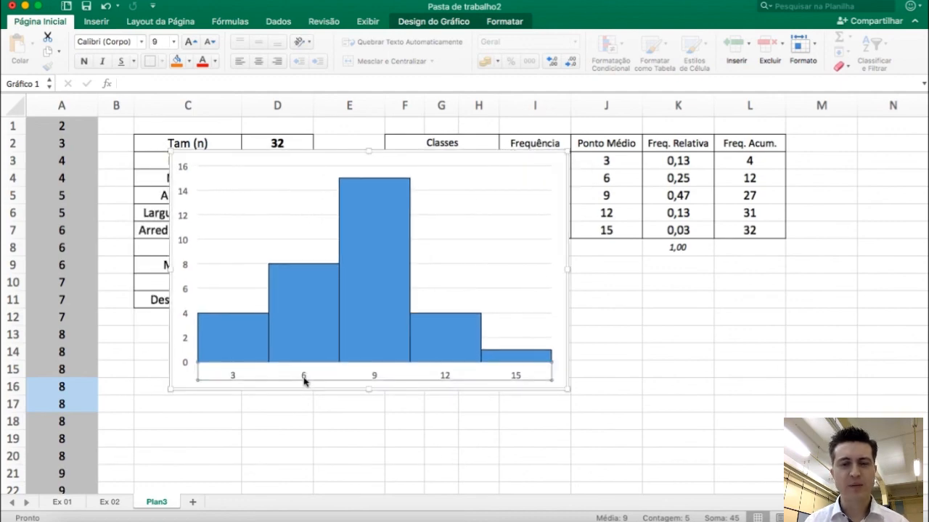
pyautogui.rightClick(304, 382)
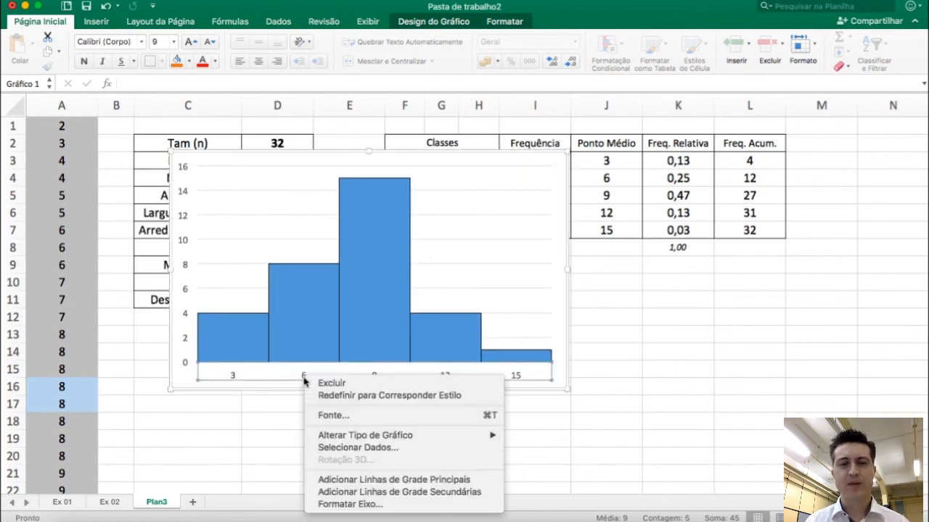
pyautogui.click(391, 505)
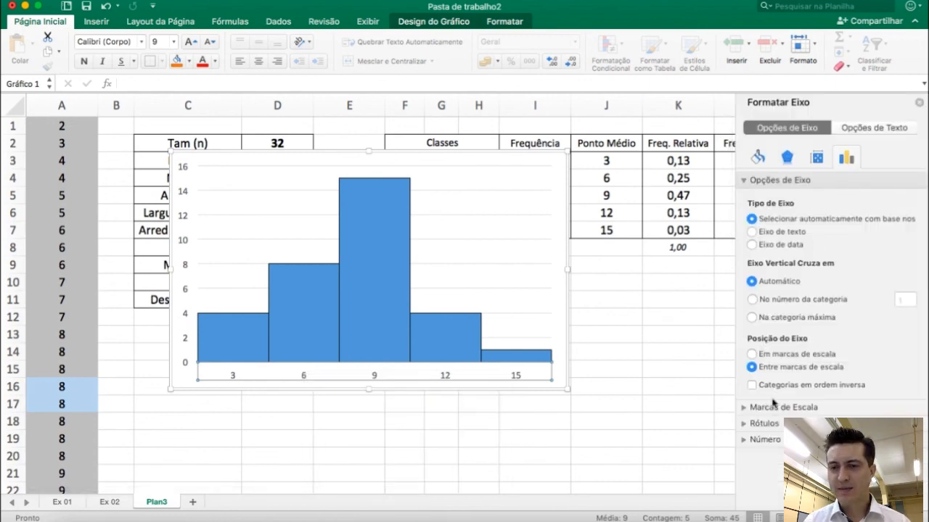
pyautogui.click(745, 407)
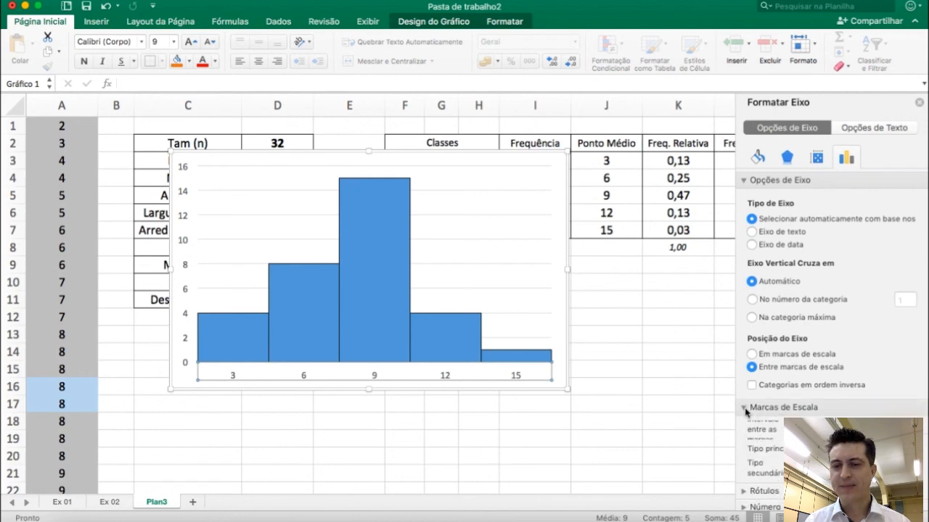
pyautogui.scroll(-3, 745, 412)
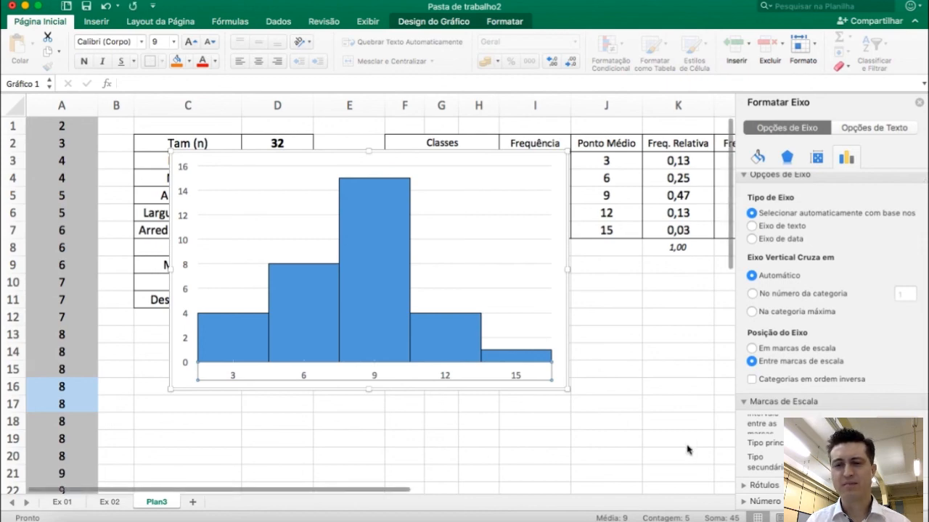
pyautogui.scroll(-3, 831, 341)
pyautogui.scroll(1, 745, 406)
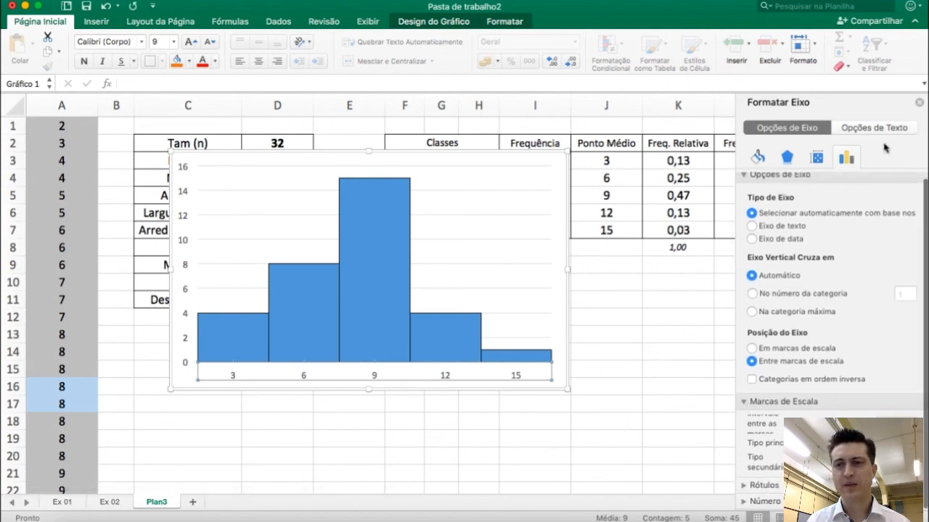
pyautogui.click(919, 103)
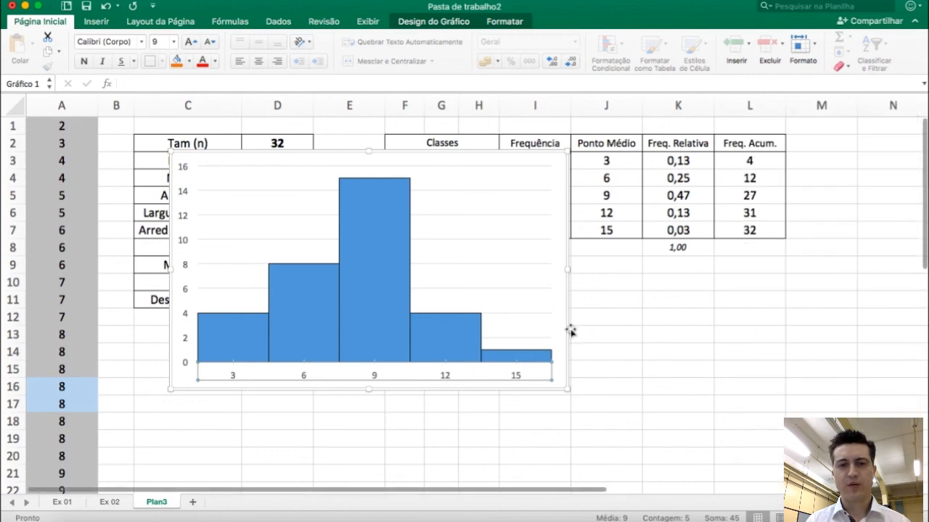
# Step: Shrink the histogram and place it below the class table, spanning about columns E to K from row 10
pyautogui.moveTo(568, 334); pyautogui.dragTo(710, 384)
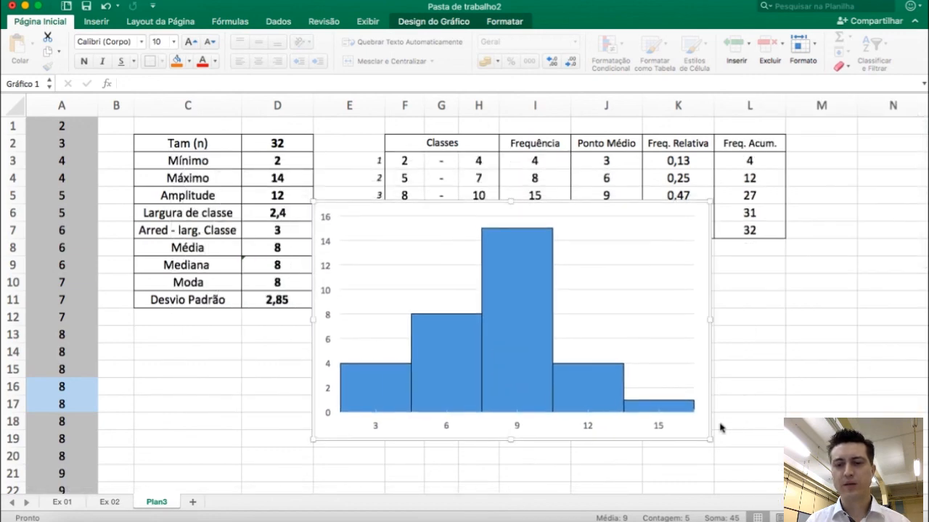
pyautogui.moveTo(710, 439); pyautogui.dragTo(650, 402)
pyautogui.moveTo(653, 333); pyautogui.dragTo(678, 405)
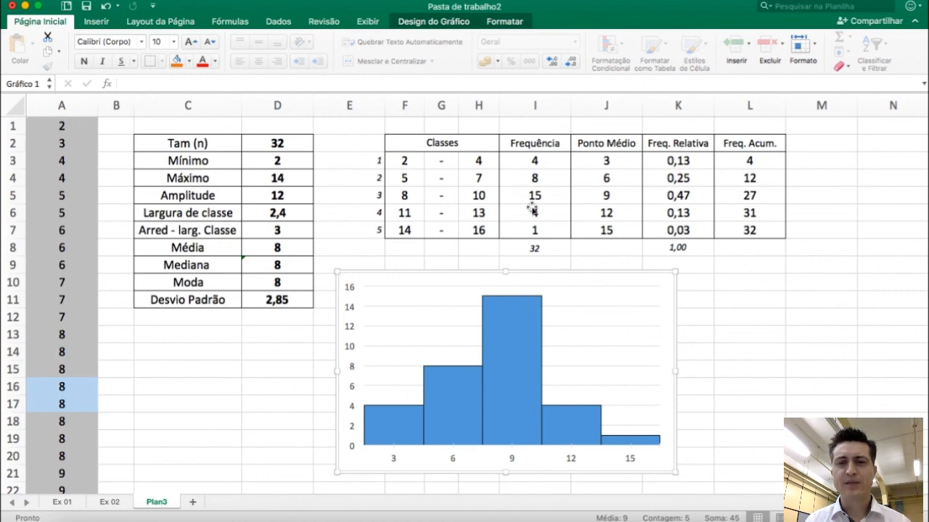
# Step: Add data labels to the histogram's frequency columns and deselect the chart
pyautogui.click(505, 307)
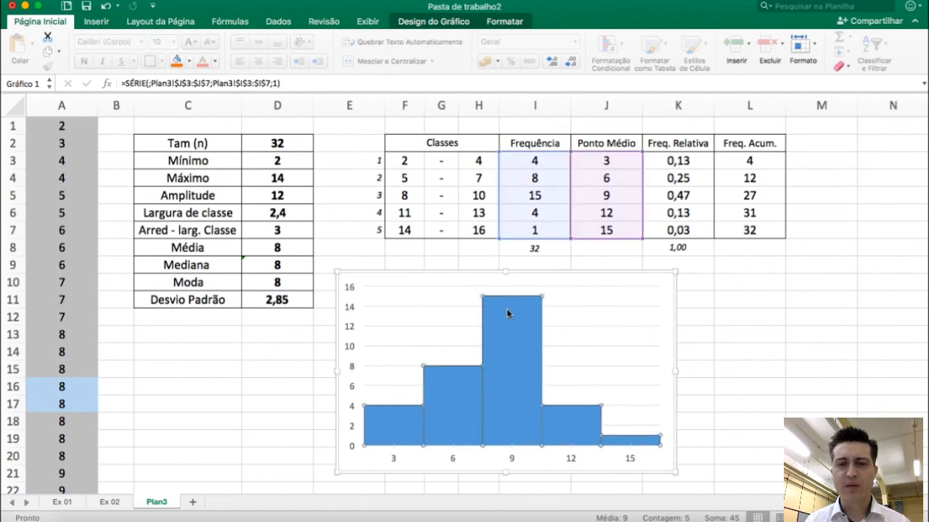
pyautogui.rightClick(507, 313)
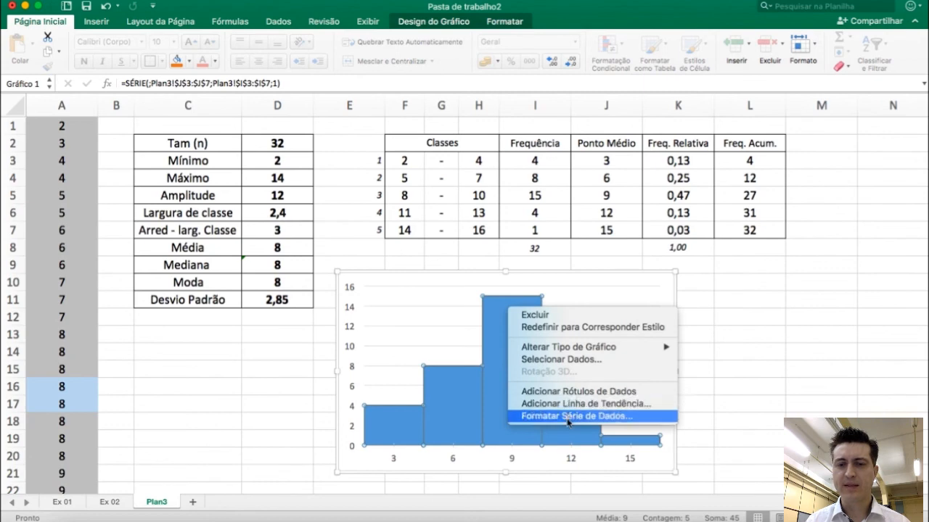
pyautogui.click(602, 395)
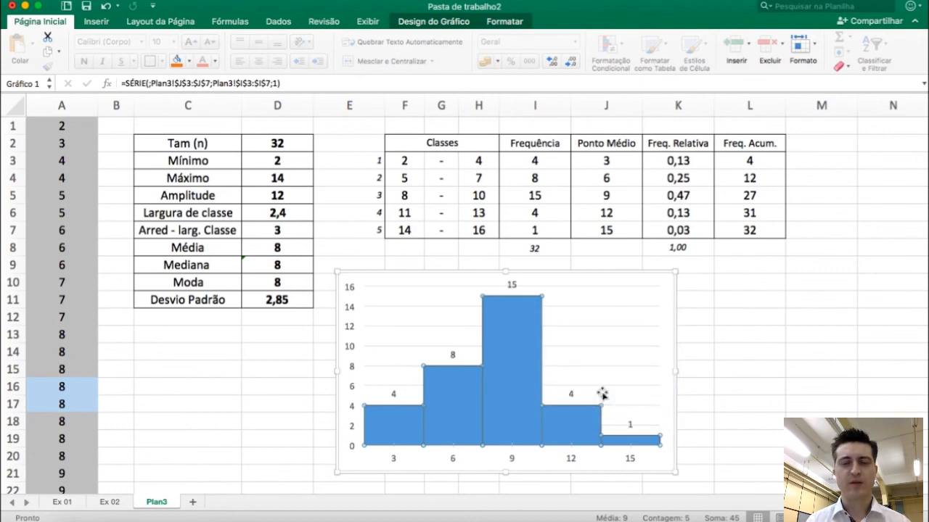
pyautogui.click(778, 384)
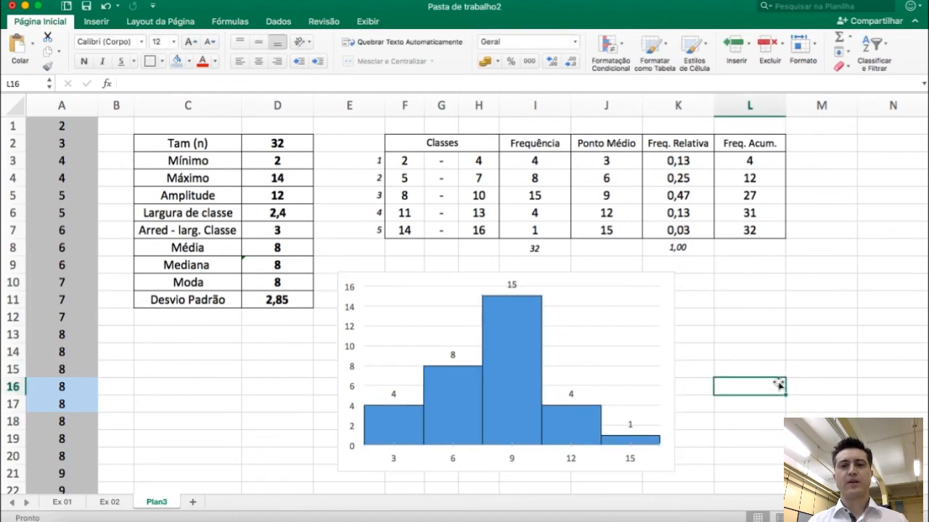